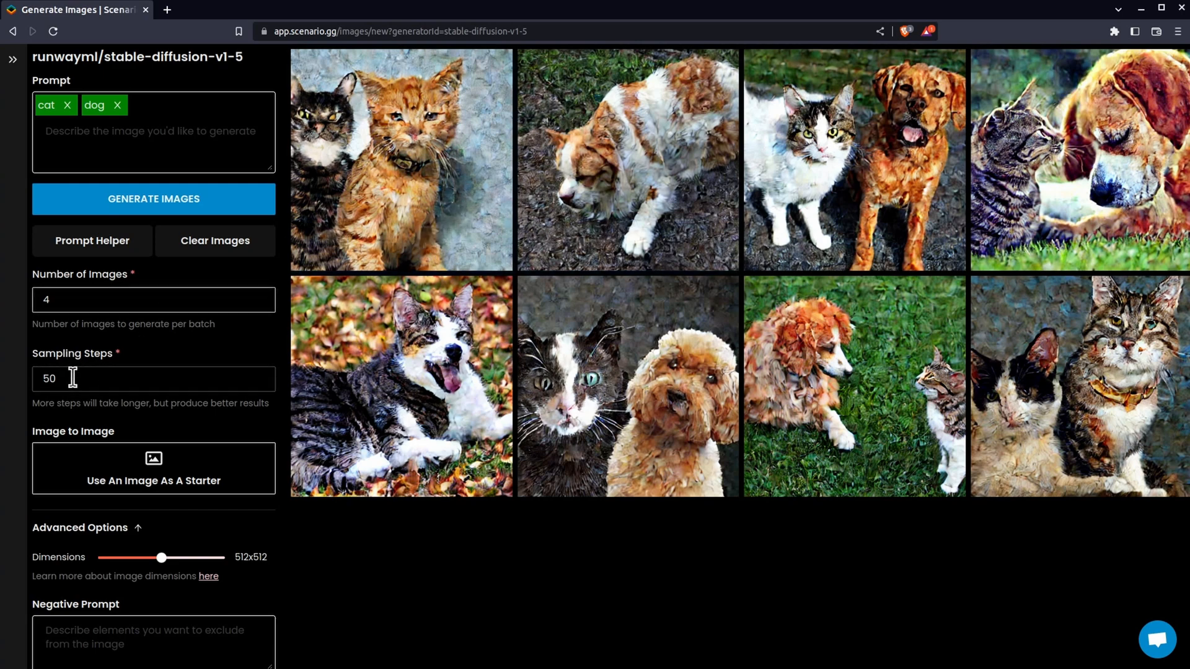
Set the sampling steps to 75 and generate a new batch of cat and dog images.
{"action": "left_click_drag", "start_coordinate": [72, 379], "coordinate": [41, 368]}
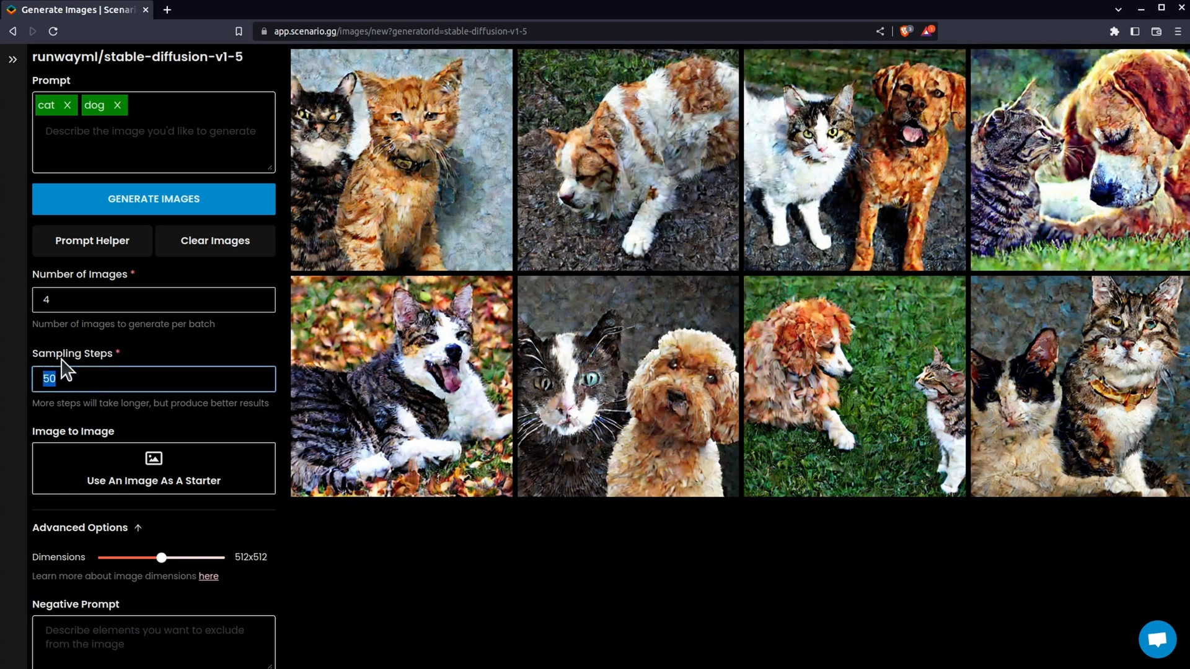
{"action": "type", "text": "75"}
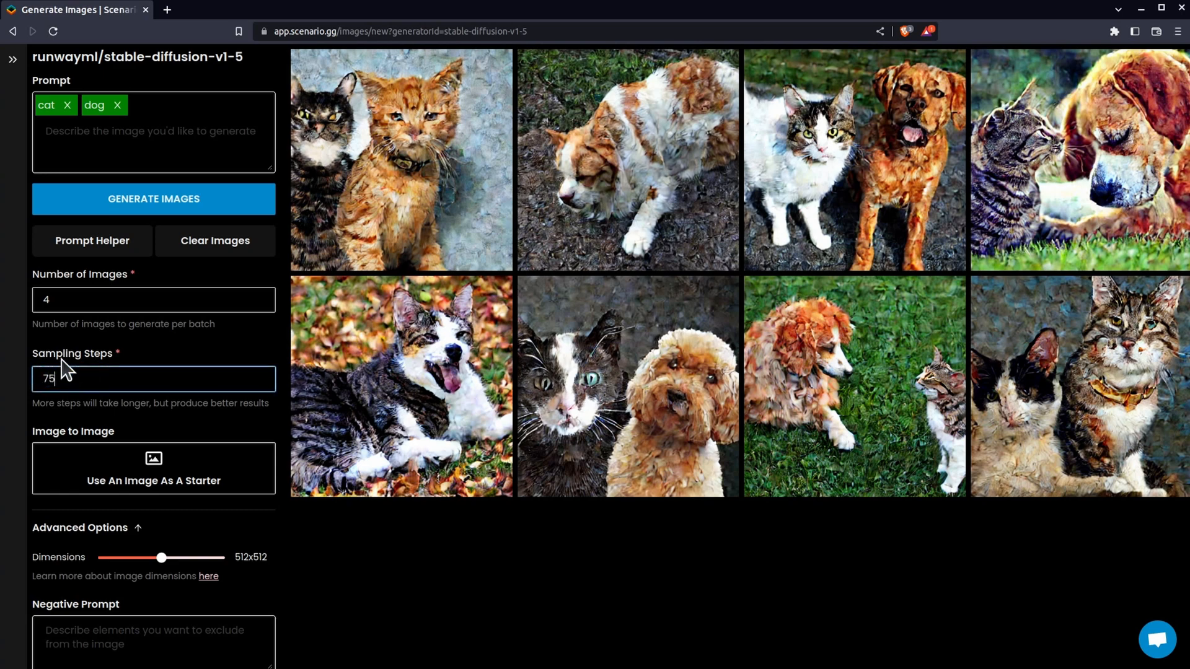
{"action": "left_click", "coordinate": [185, 199]}
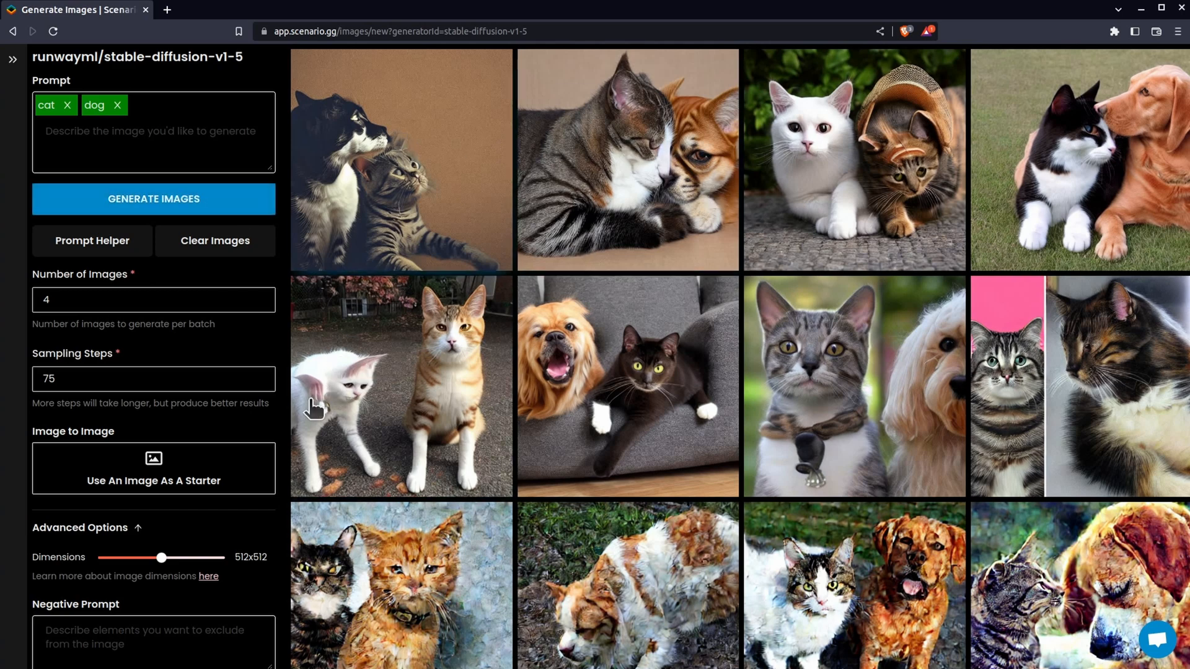
Add "creepy" and "ugly" to the negative prompt and generate more images.
{"action": "left_click", "coordinate": [118, 635]}
{"action": "type", "text": "cre"}
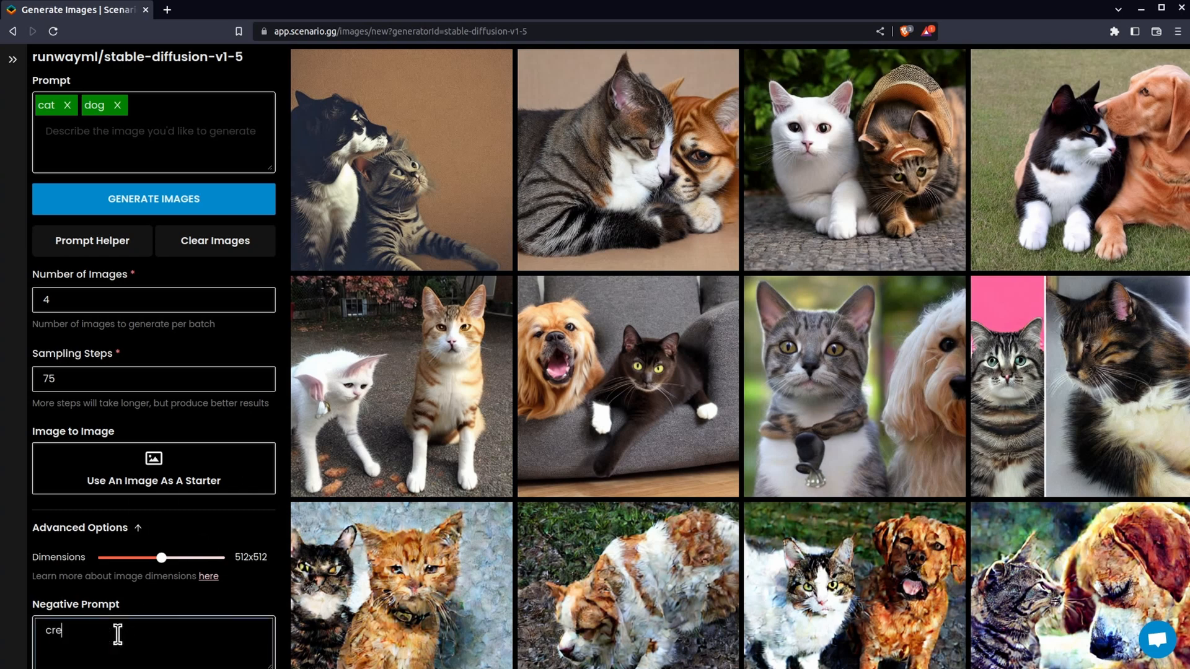
{"action": "type", "text": "epy, ugly"}
{"action": "key", "text": "Return"}
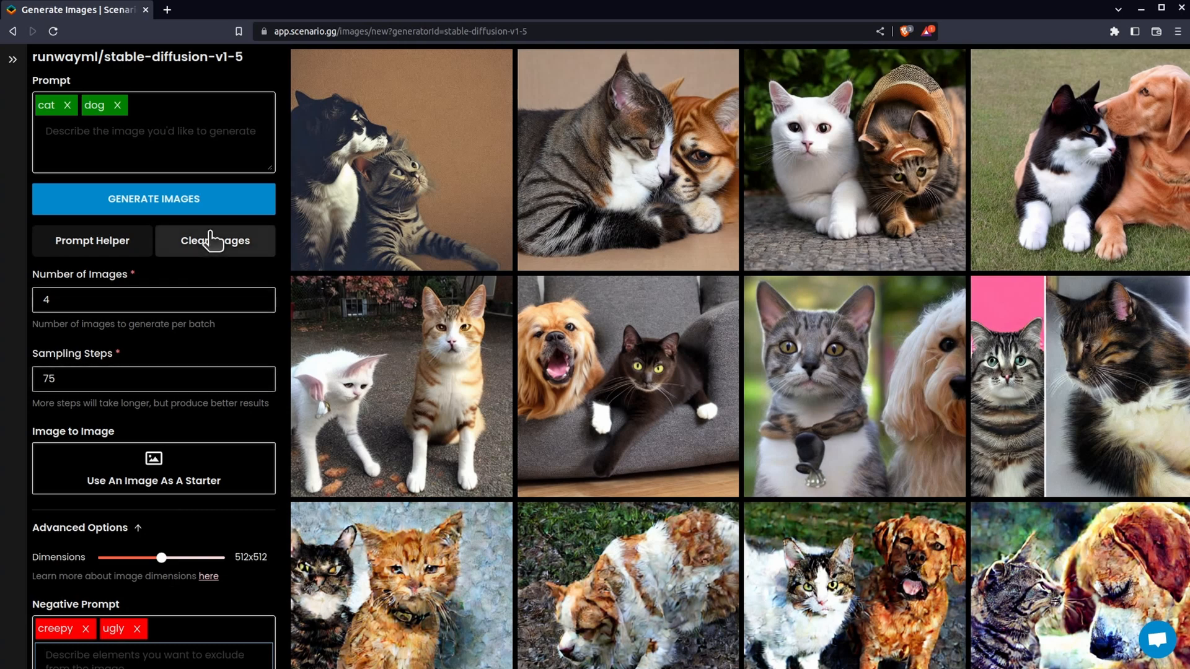
{"action": "double_click", "coordinate": [212, 205]}
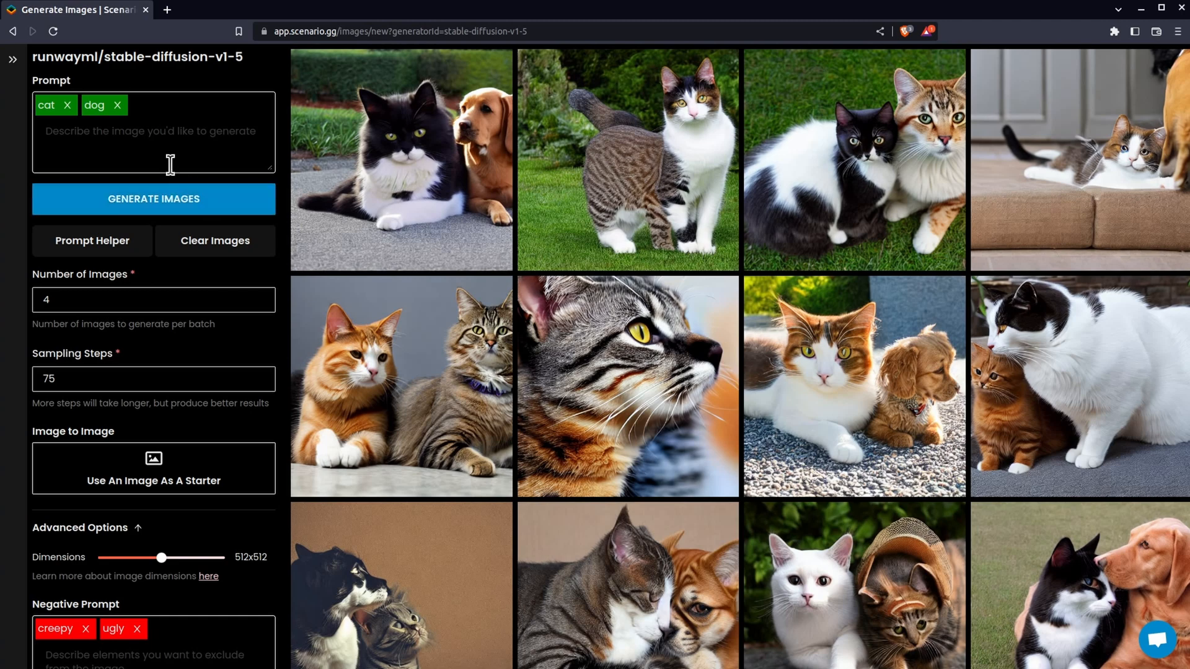
Add "high resolution" and "high quality" as tags to the main prompt.
{"action": "left_click", "coordinate": [117, 151]}
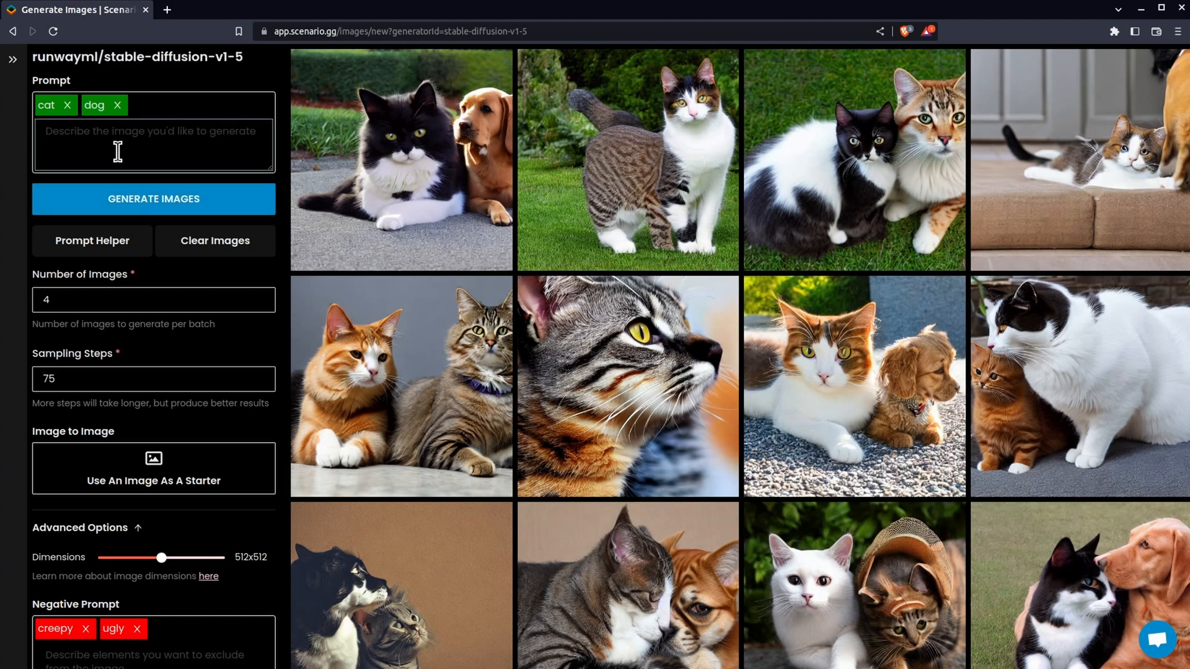
{"action": "type", "text": "high resolutio"}
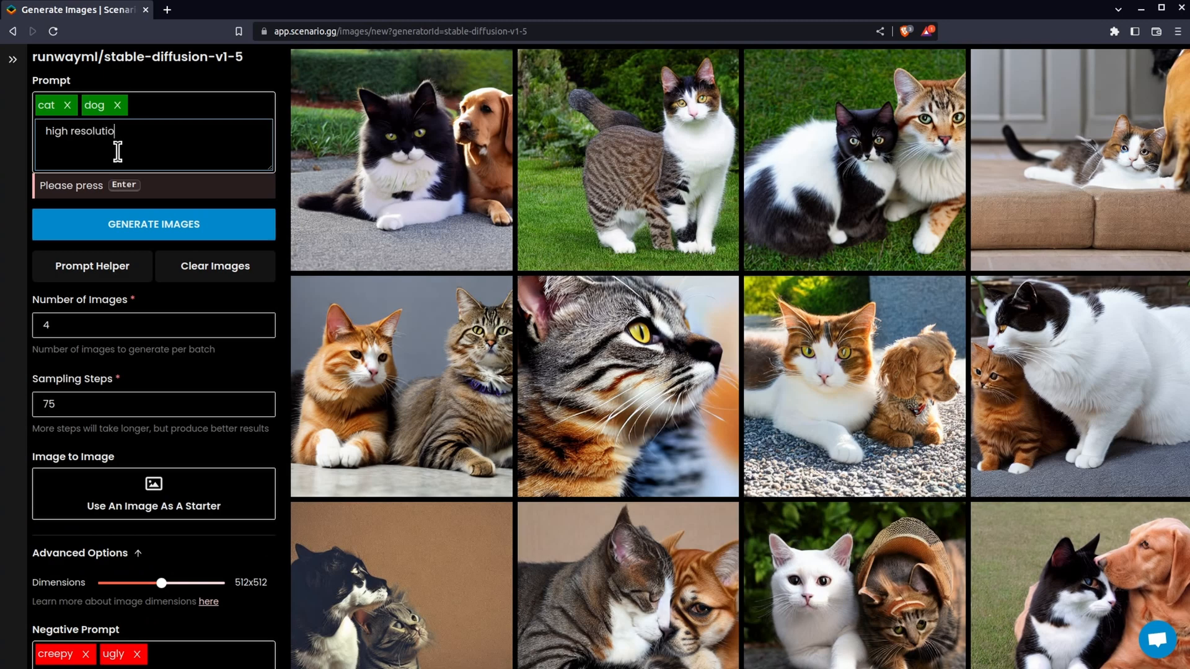
{"action": "type", "text": "n, high quality"}
{"action": "key", "text": "Return"}
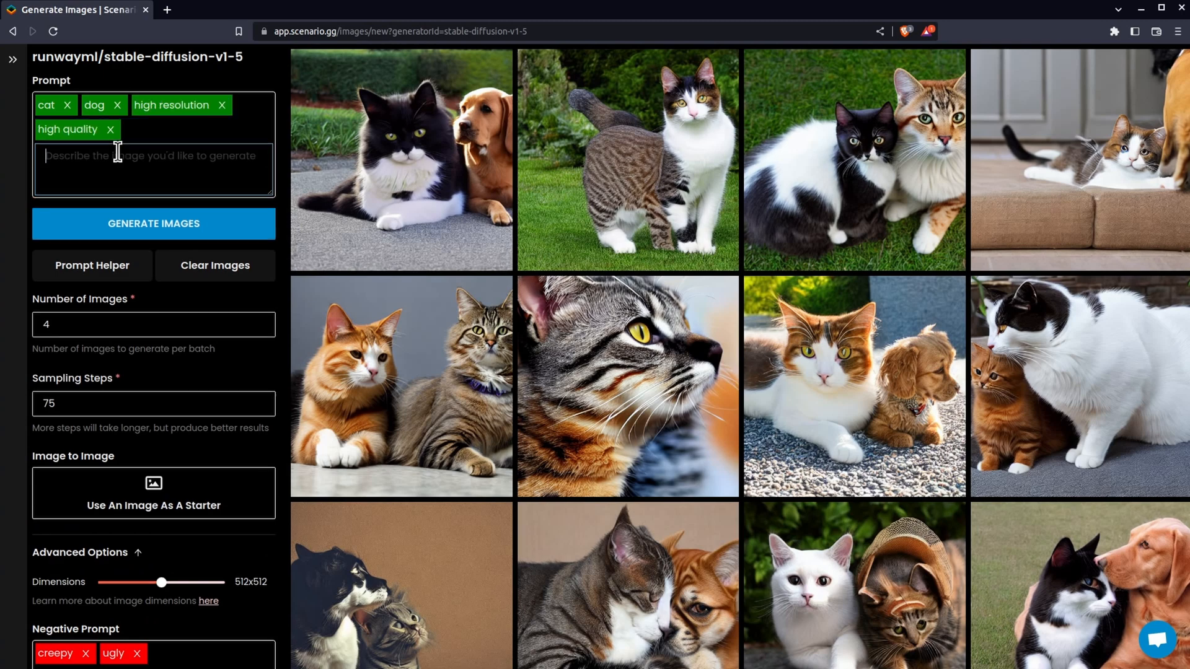
Add "low quality" and "low resolution" to the negative prompt and generate images with the extended prompts.
{"action": "left_click", "coordinate": [172, 655]}
{"action": "scroll", "coordinate": [192, 651], "scroll_direction": "down", "scroll_amount": 2}
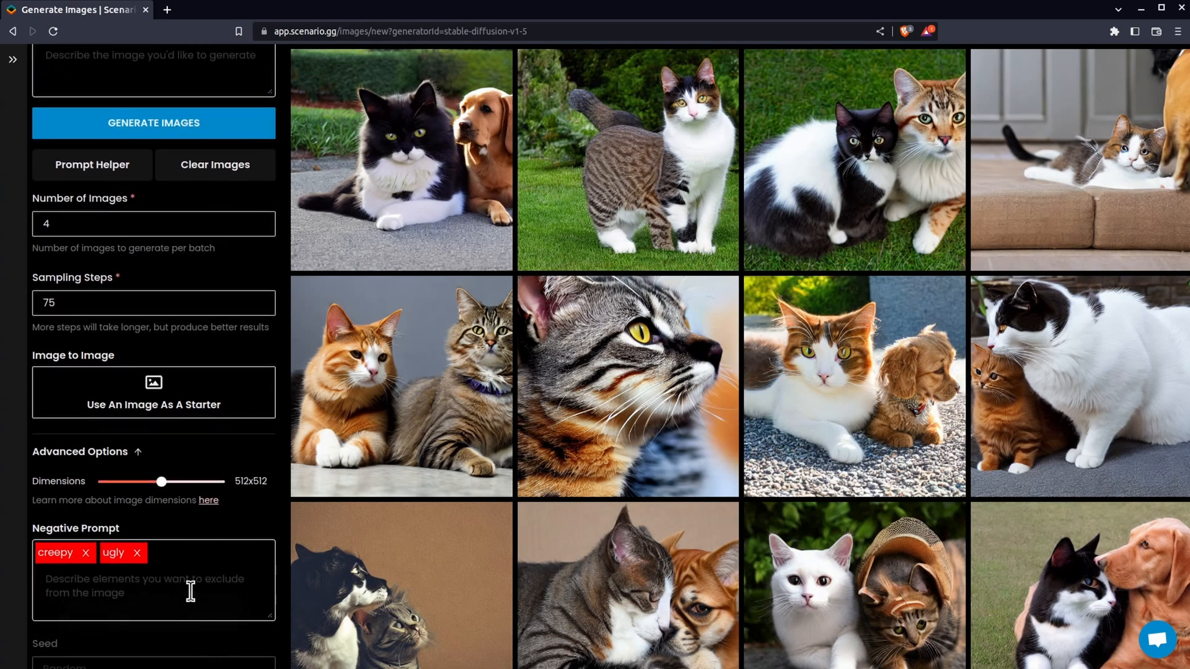
{"action": "left_click", "coordinate": [191, 592]}
{"action": "type", "text": "low quali"}
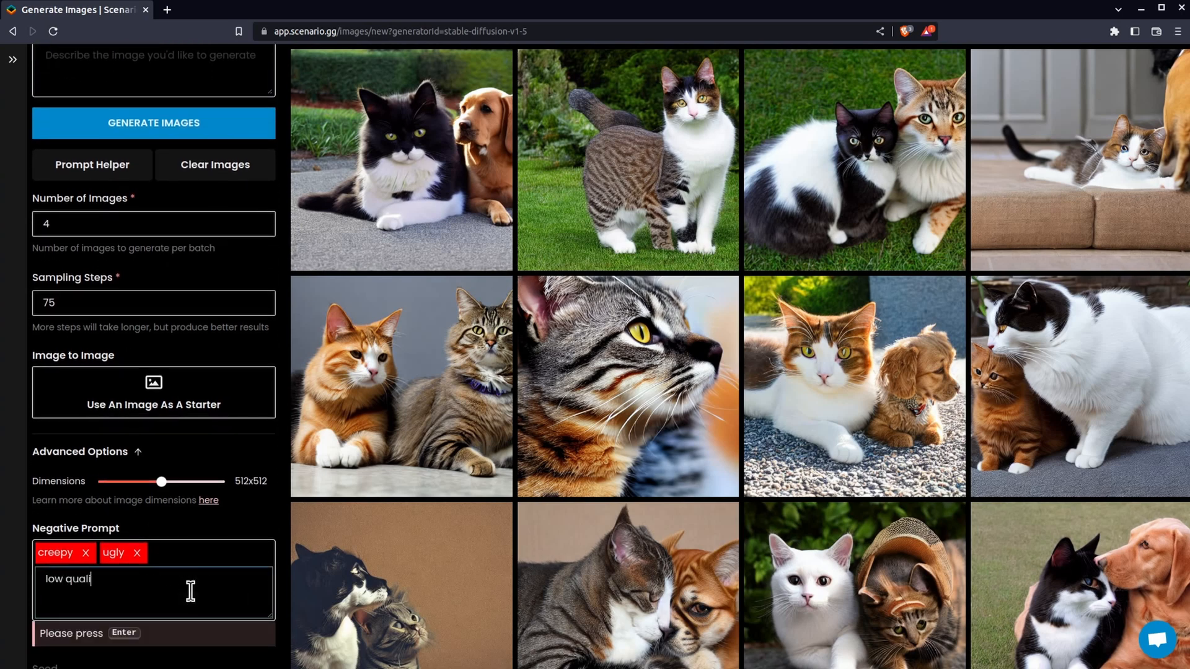
{"action": "type", "text": "ty, low resolution"}
{"action": "key", "text": "Return"}
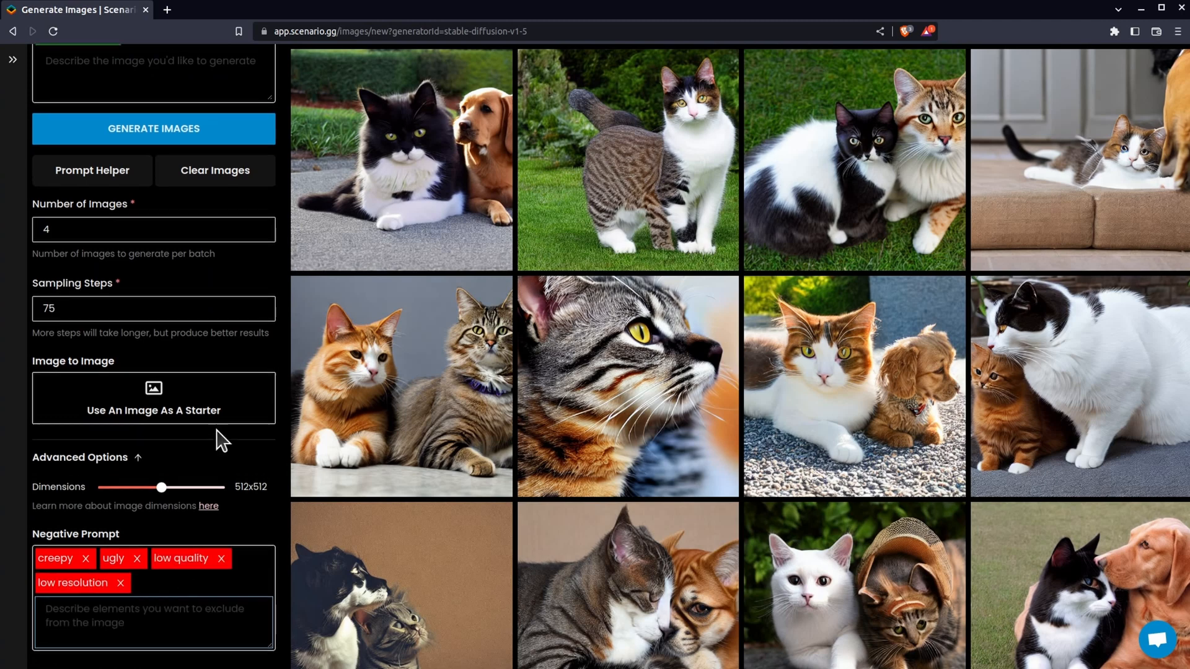
{"action": "scroll", "coordinate": [221, 434], "scroll_direction": "up", "scroll_amount": 2}
{"action": "left_click", "coordinate": [188, 229]}
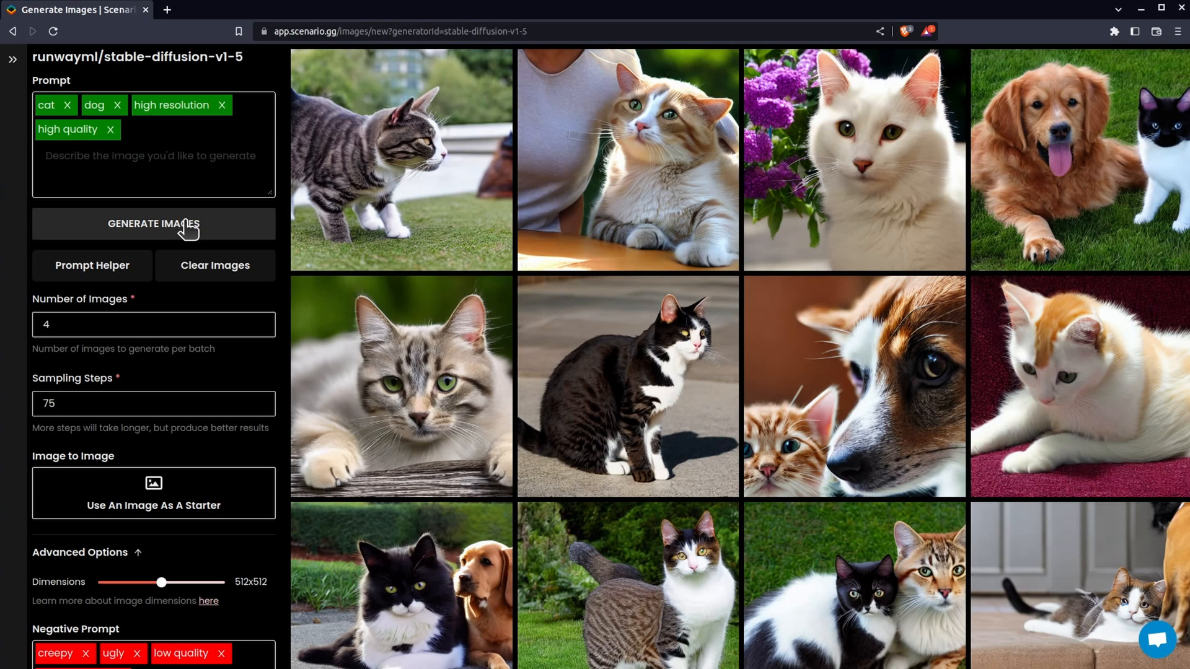
Add the tag "cute" to the main prompt and generate more images.
{"action": "left_click", "coordinate": [160, 165]}
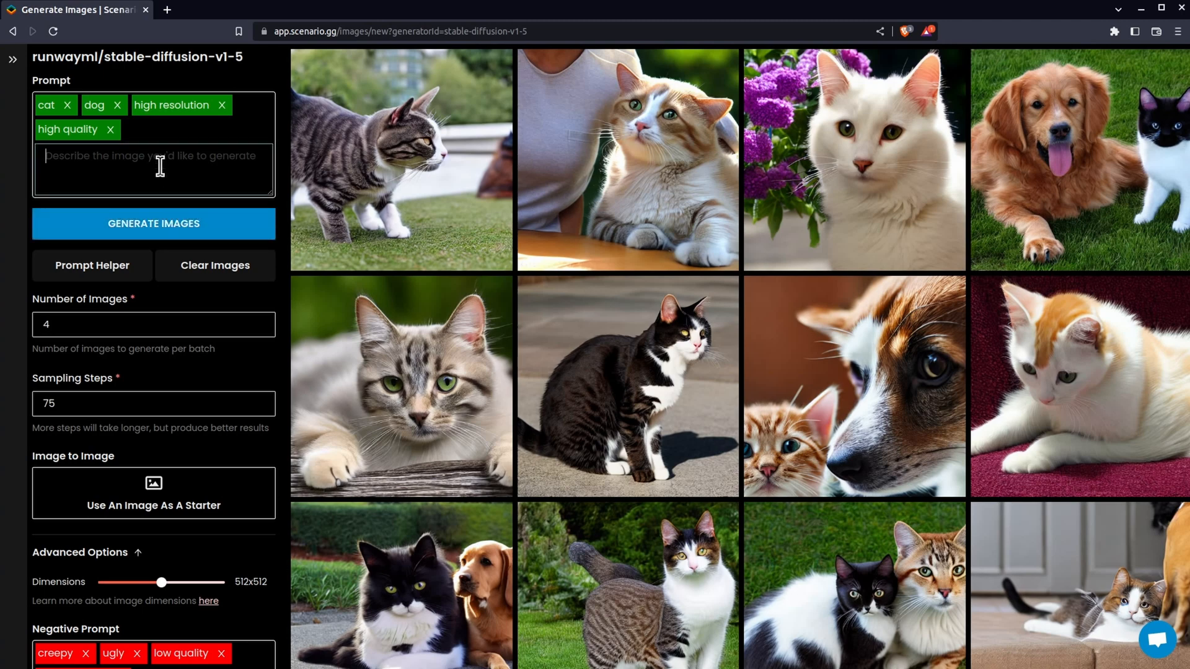
{"action": "type", "text": "cute"}
{"action": "key", "text": "Return"}
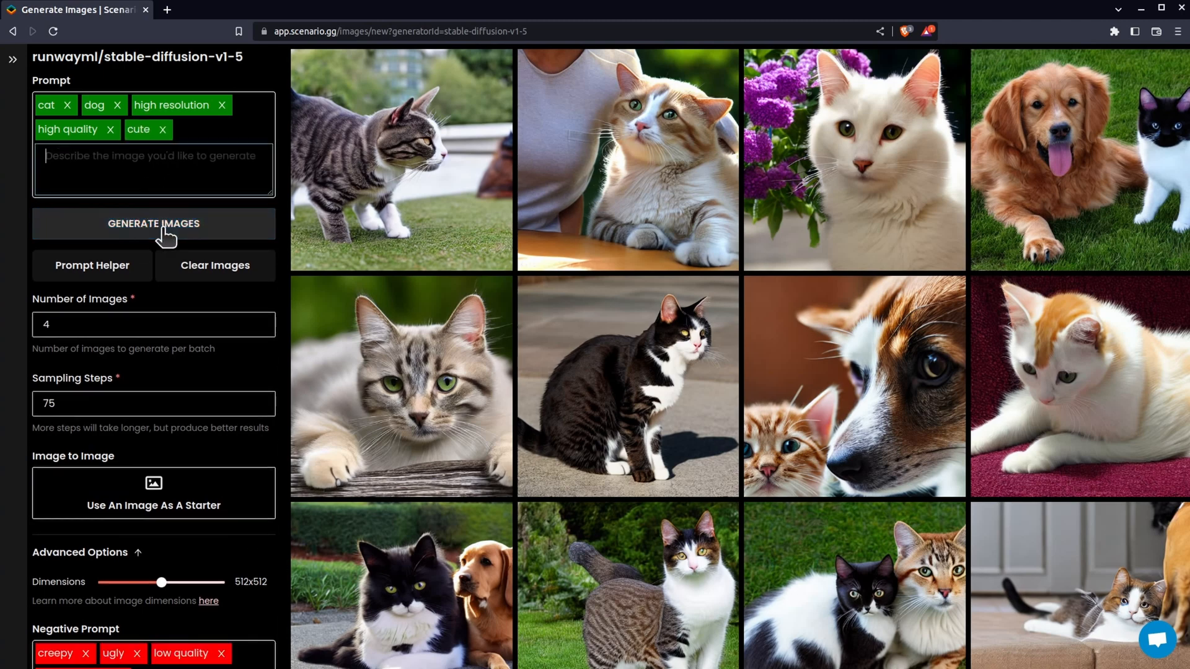
{"action": "left_click", "coordinate": [207, 227]}
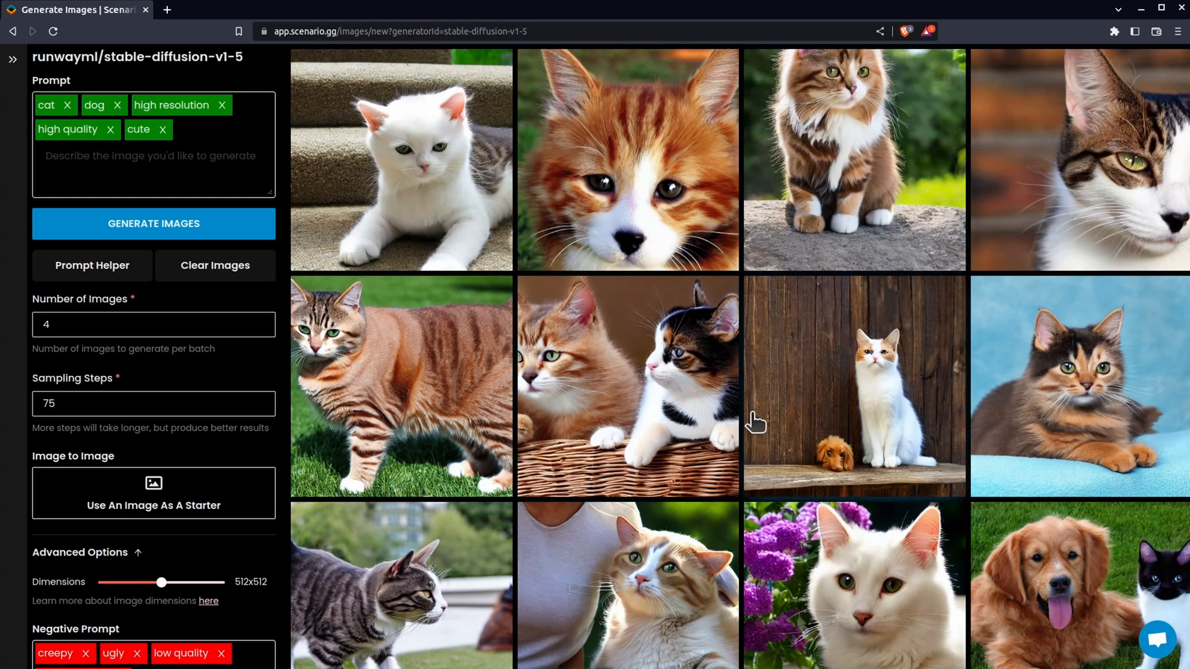
Review the generated images, and remove the "cat" and "dog" tags from the main prompt.
{"action": "scroll", "coordinate": [696, 406], "scroll_direction": "down", "scroll_amount": 5}
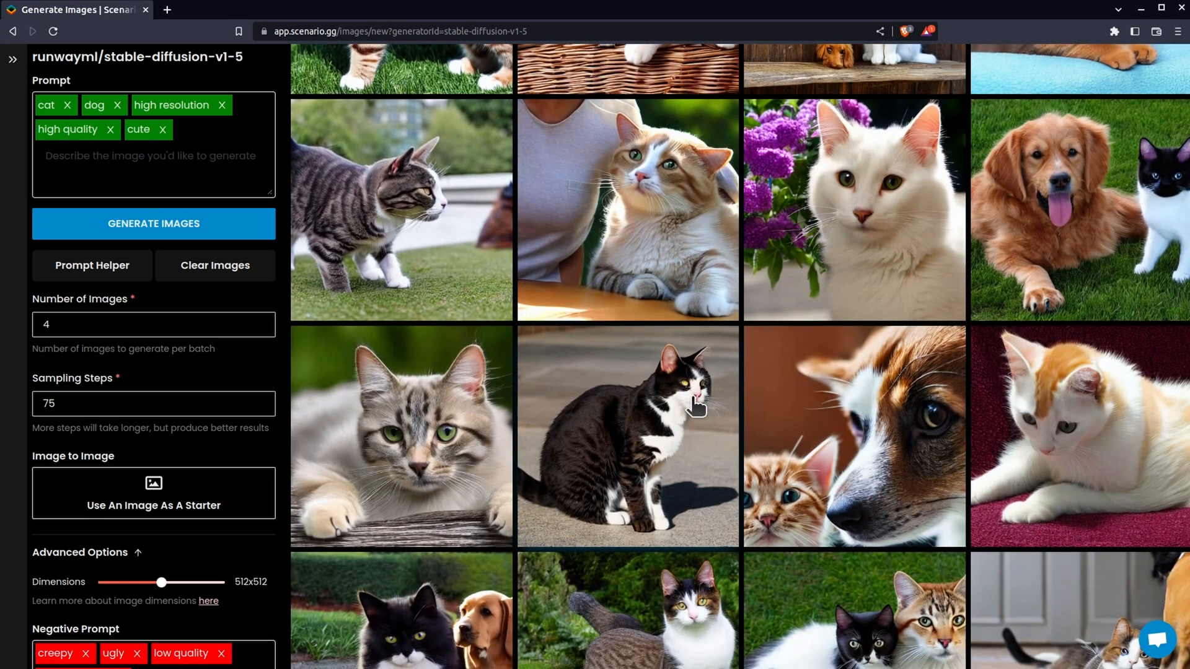
{"action": "scroll", "coordinate": [696, 406], "scroll_direction": "down", "scroll_amount": 3}
{"action": "scroll", "coordinate": [695, 406], "scroll_direction": "down", "scroll_amount": 2}
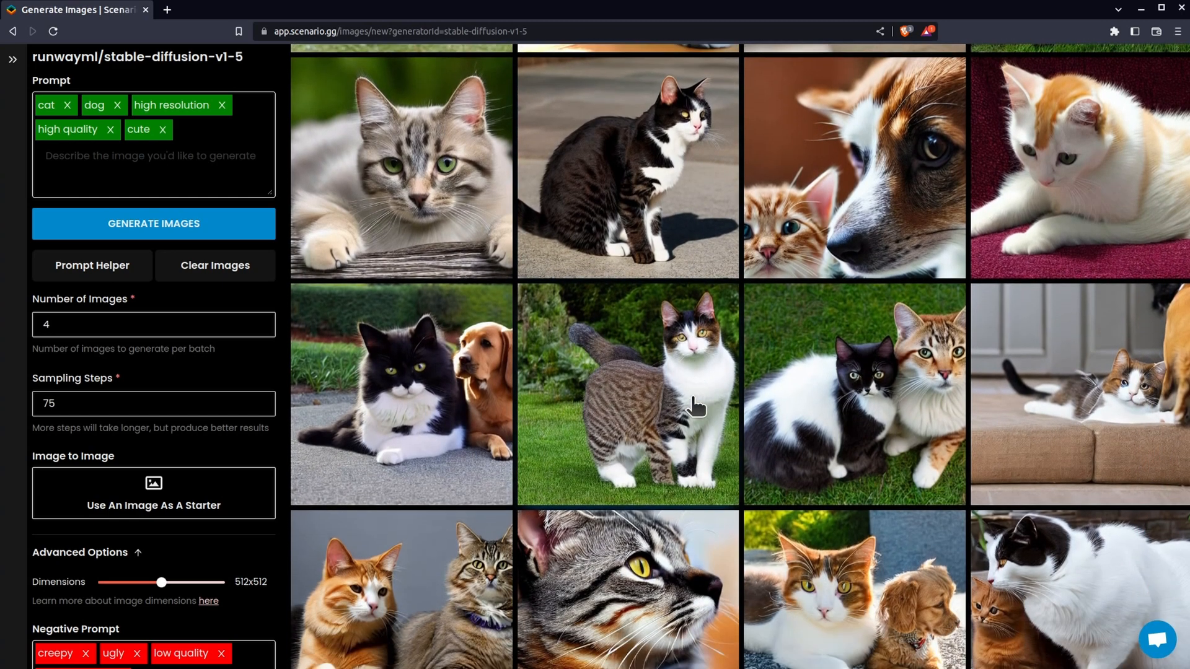
{"action": "scroll", "coordinate": [695, 406], "scroll_direction": "up", "scroll_amount": 8}
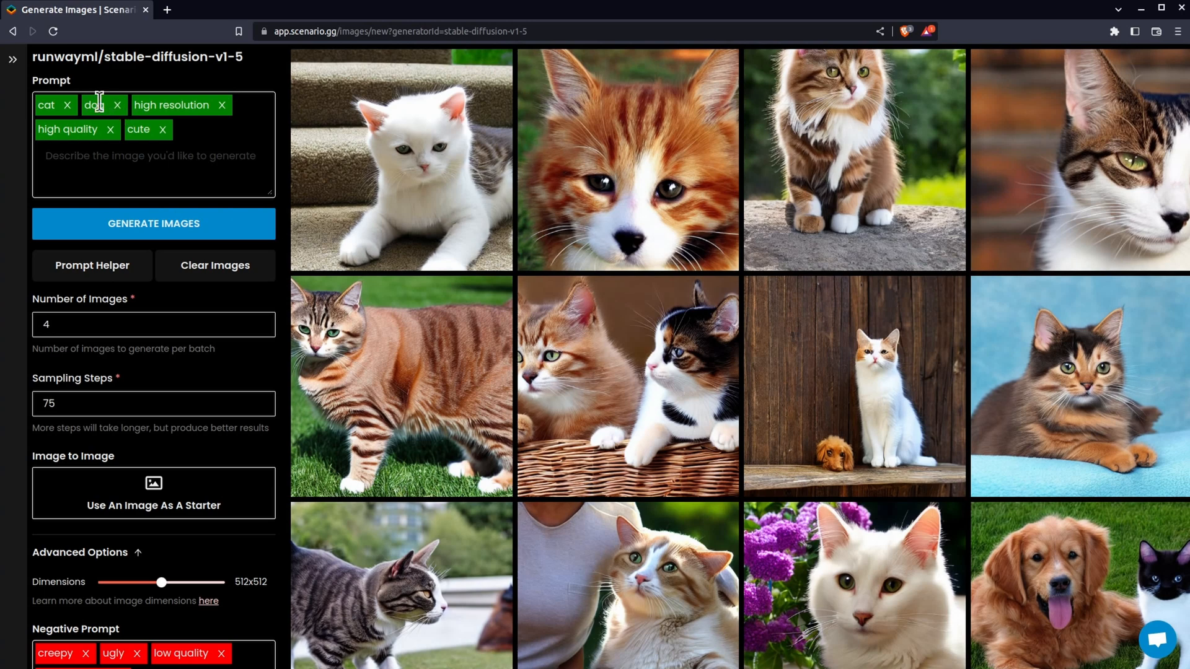
{"action": "left_click", "coordinate": [69, 105]}
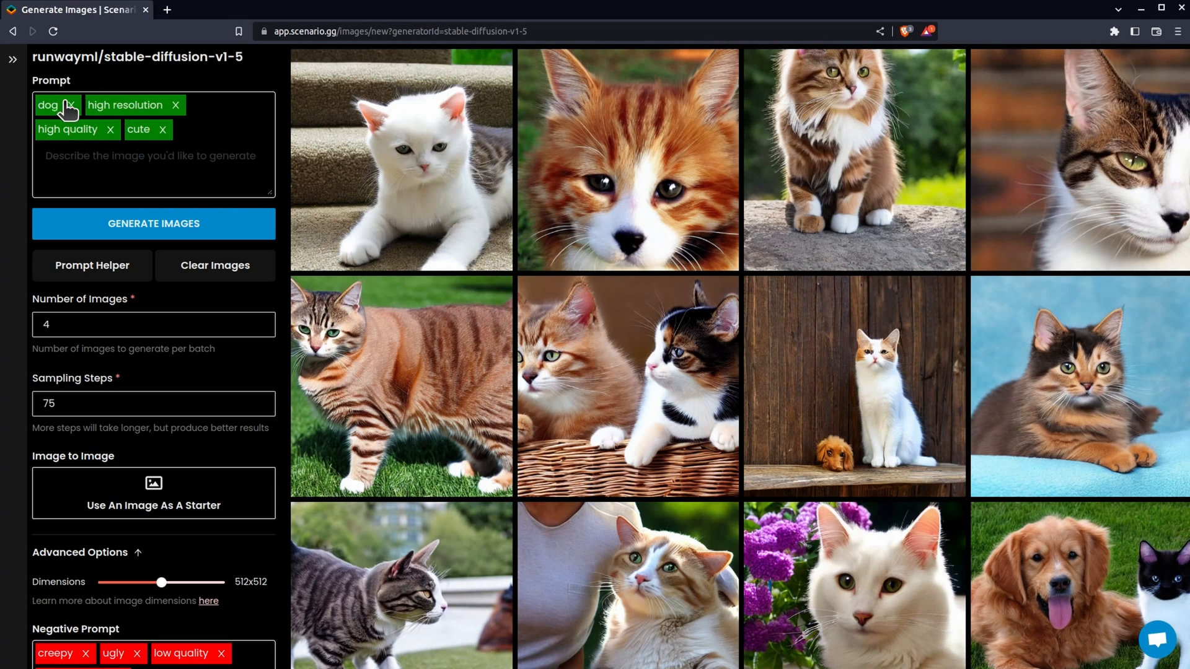
{"action": "left_click", "coordinate": [70, 105]}
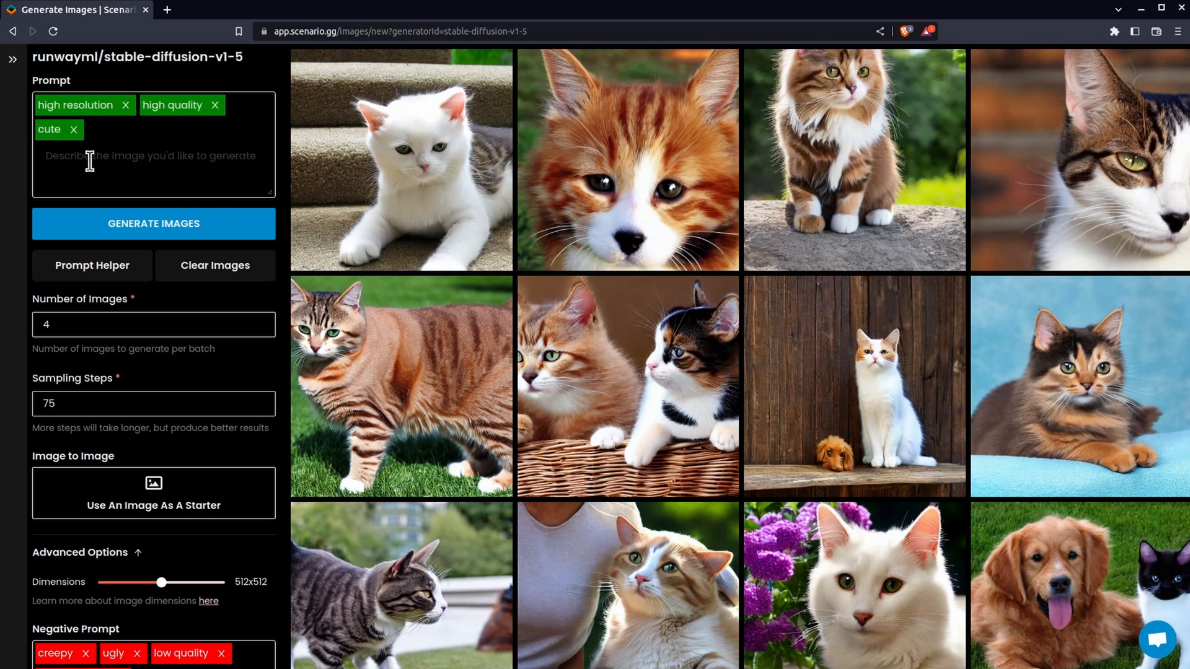
Append "dog" and "cat" in that order to the main prompt and generate images.
{"action": "left_click", "coordinate": [98, 164]}
{"action": "type", "text": "dog "}
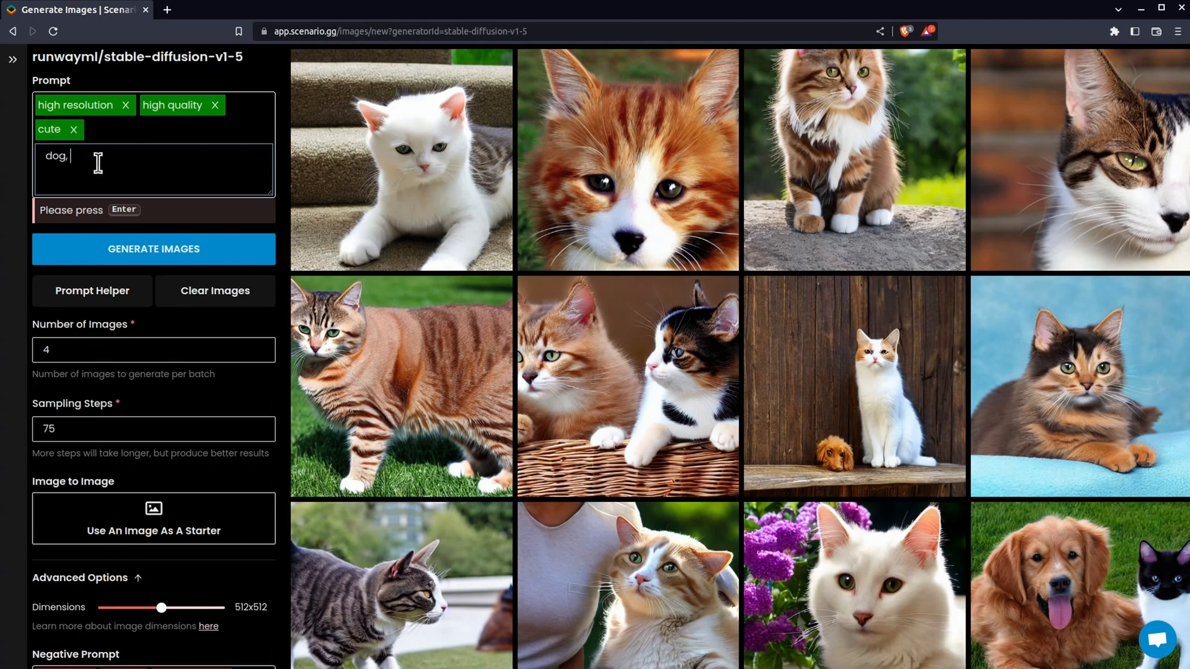
{"action": "type", "text": " cat"}
{"action": "key", "text": "Return"}
{"action": "left_click", "coordinate": [166, 235]}
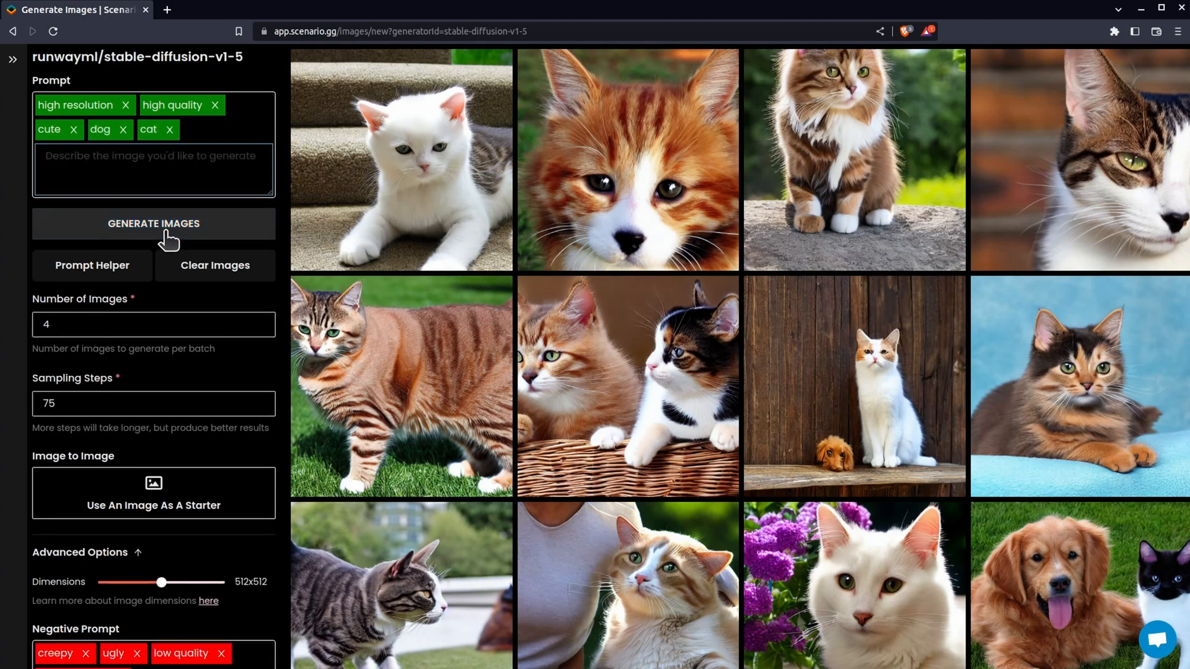
{"action": "left_click", "coordinate": [207, 234]}
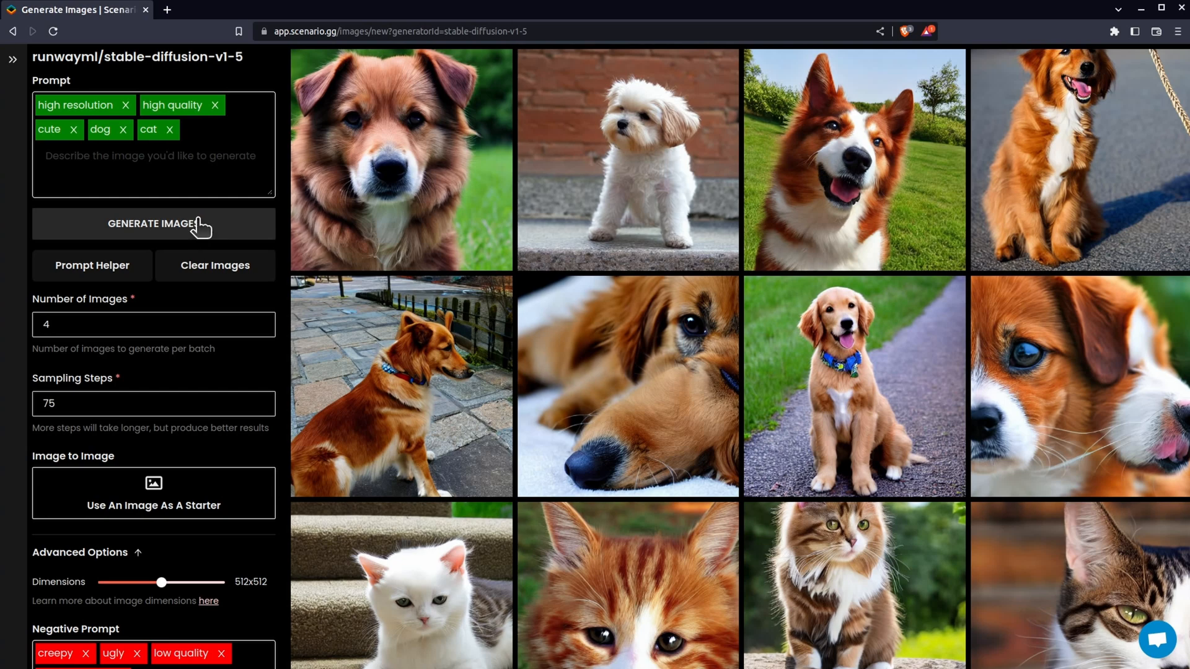
Replace the separate "dog" and "cat" tags with the single tag "cat and dog" and generate images.
{"action": "left_click", "coordinate": [123, 130]}
{"action": "left_click", "coordinate": [121, 129]}
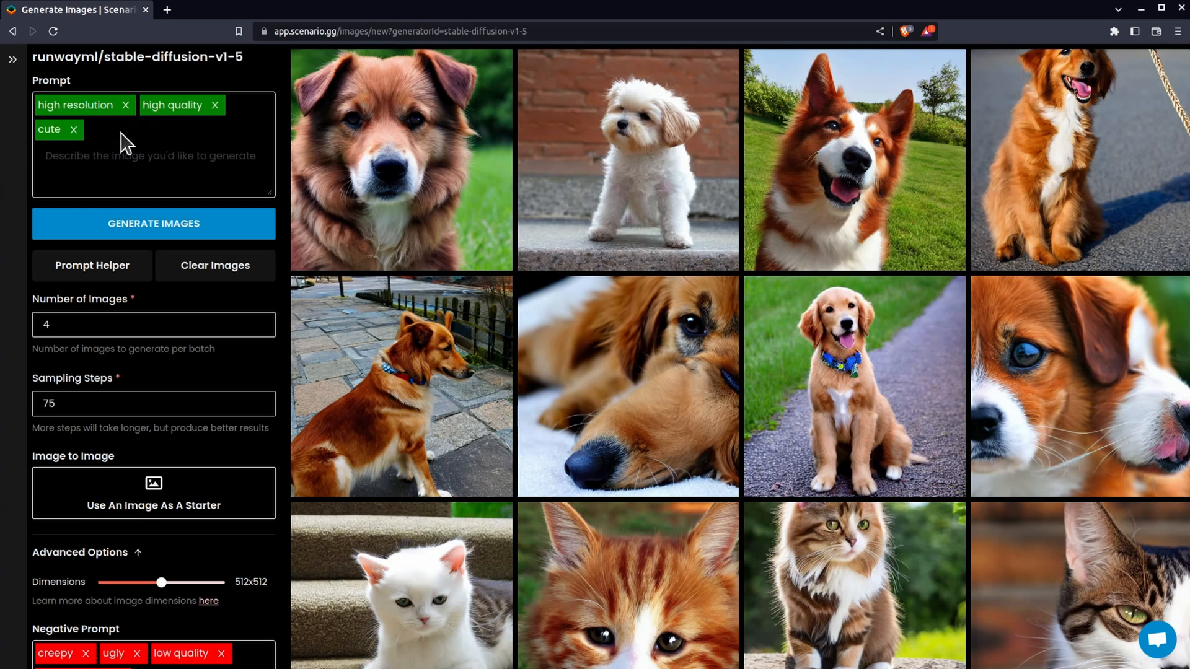
{"action": "left_click", "coordinate": [110, 160]}
{"action": "type", "text": "cat and dog"}
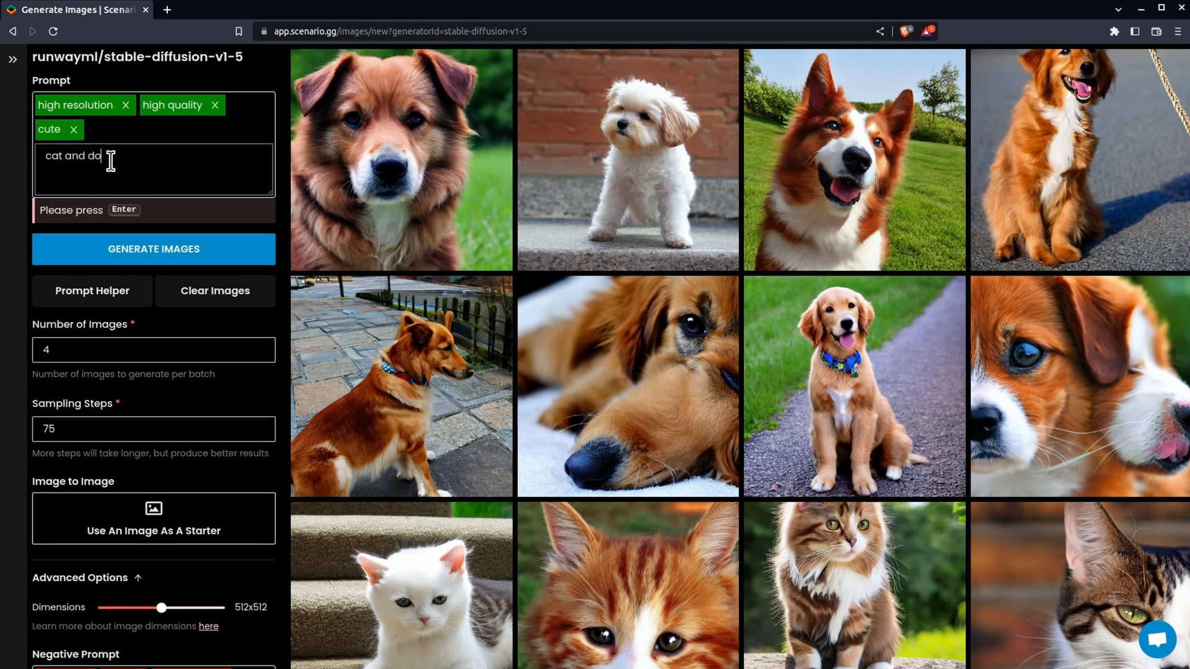
{"action": "key", "text": "Return"}
{"action": "left_click", "coordinate": [150, 239]}
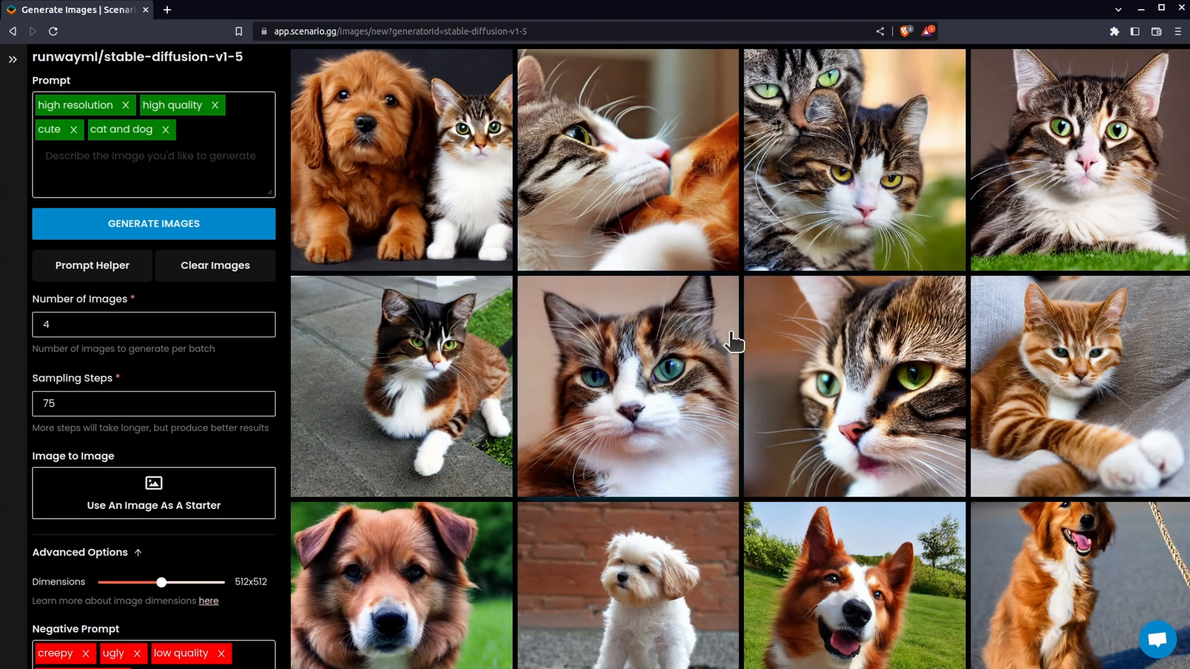
Replace the "cat and dog" tag with "A photo of a cat and a dog." and generate images.
{"action": "left_click", "coordinate": [165, 130]}
{"action": "left_click", "coordinate": [106, 151]}
{"action": "type", "text": "A"}
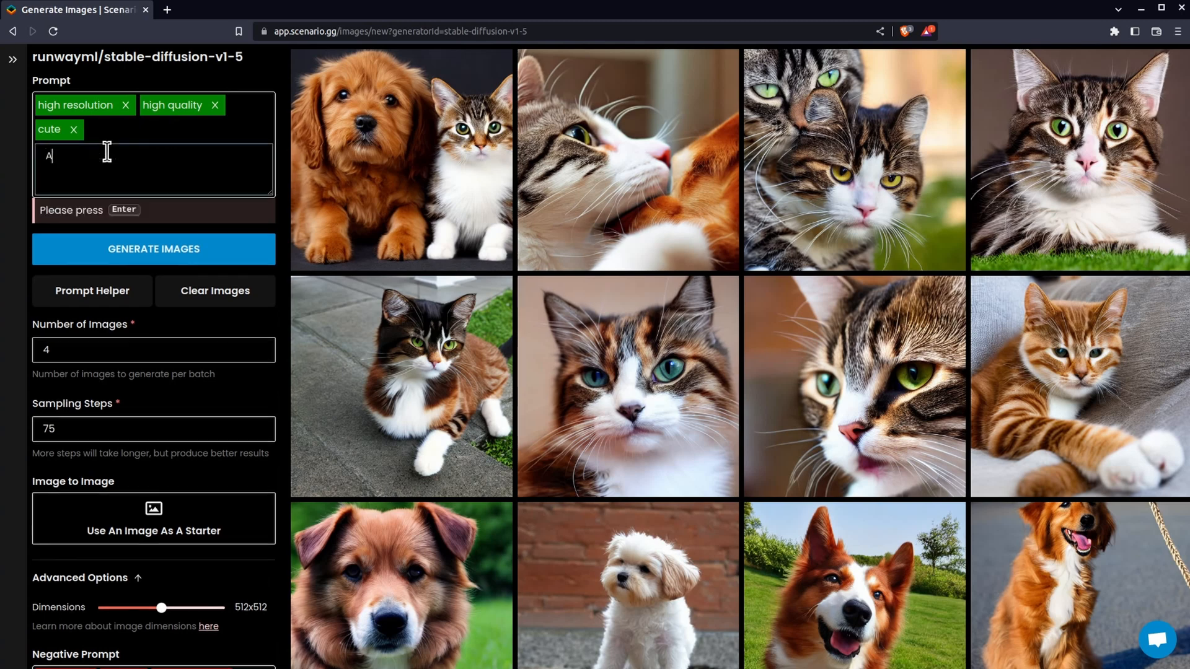
{"action": "type", "text": " pho god"}
{"action": "key", "text": "BackSpace"}
{"action": "key", "text": "BackSpace"}
{"action": "type", "text": "dog."}
{"action": "key", "text": "Return"}
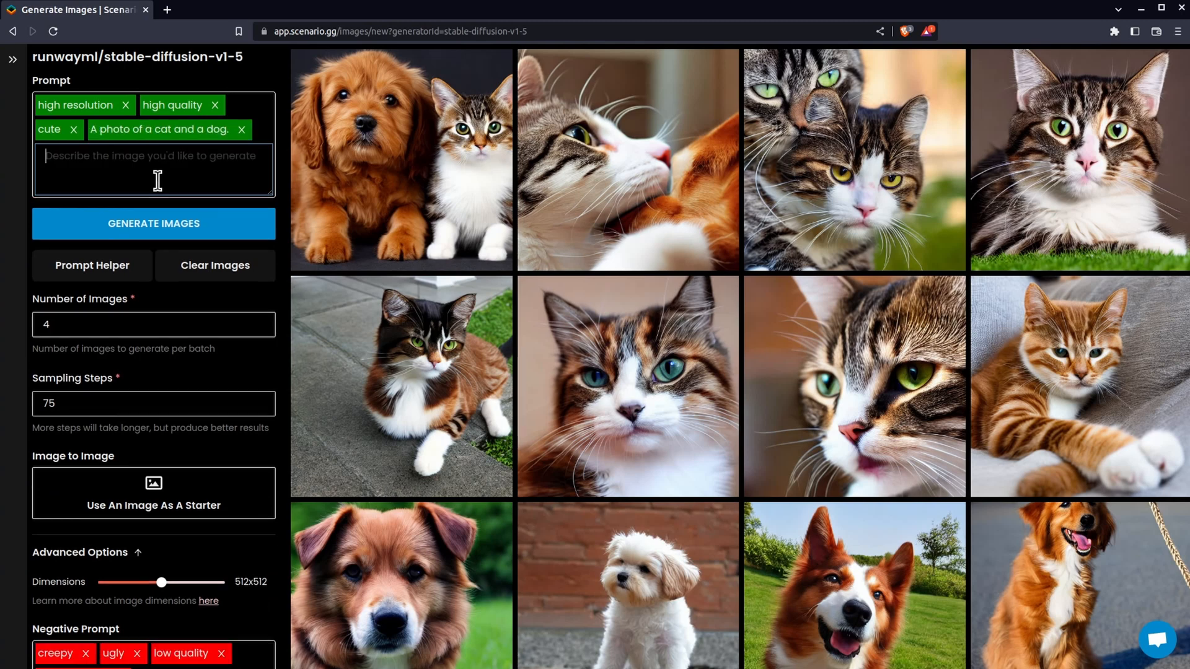
{"action": "double_click", "coordinate": [174, 233]}
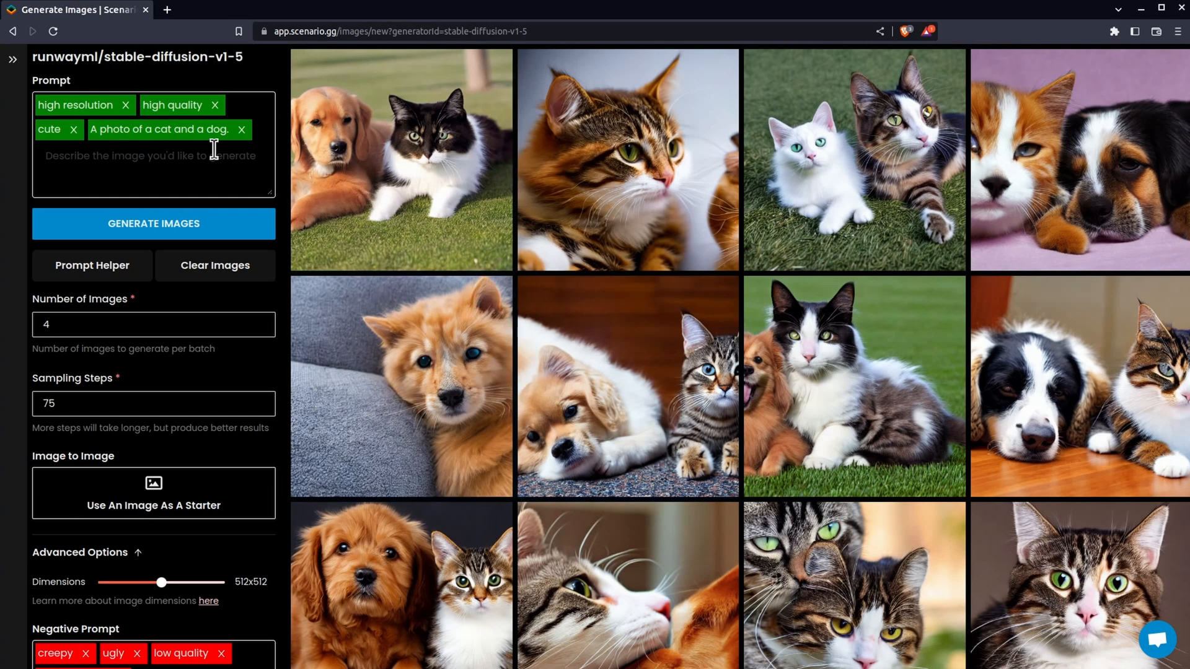
Remove the "cute" tag from the main prompt and generate images without it.
{"action": "left_click", "coordinate": [73, 129]}
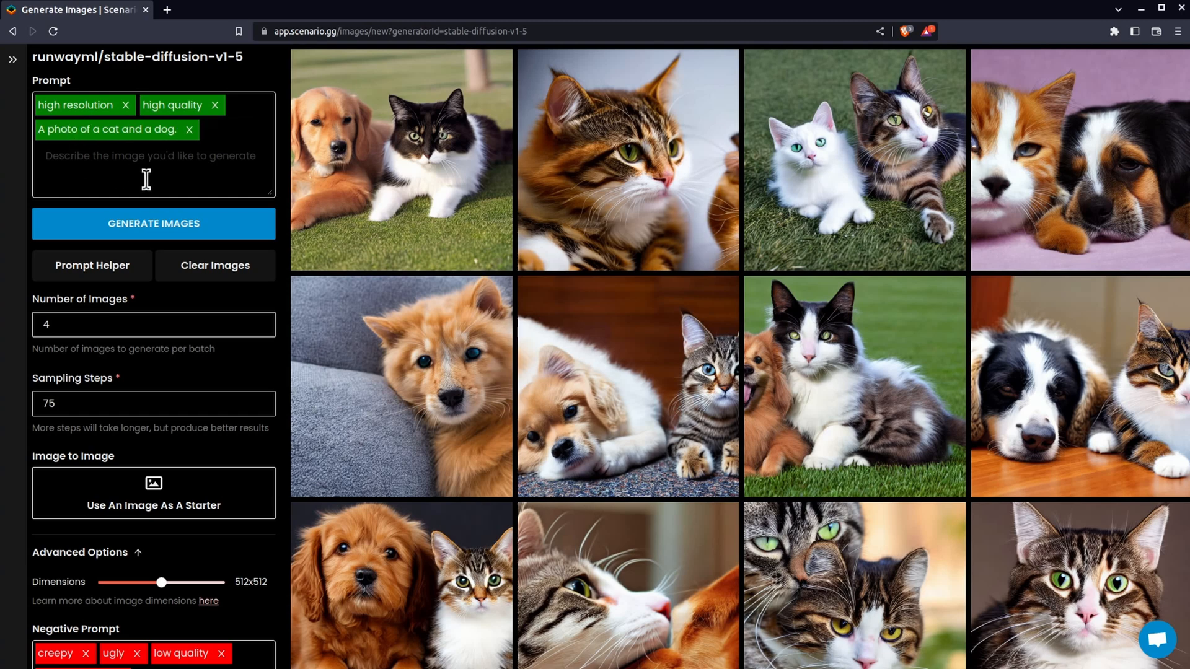
{"action": "left_click", "coordinate": [175, 228]}
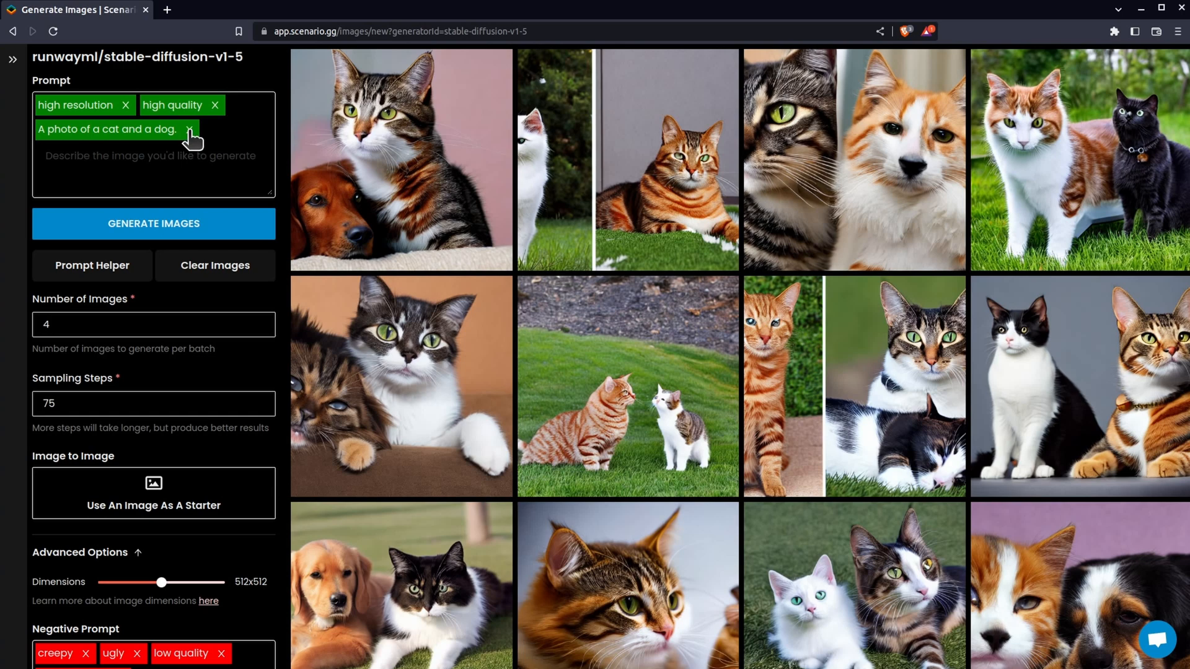
Replace the "A photo of a cat and a dog." tag with "cat or dog" and generate images.
{"action": "left_click", "coordinate": [190, 129]}
{"action": "type", "text": "cat or"}
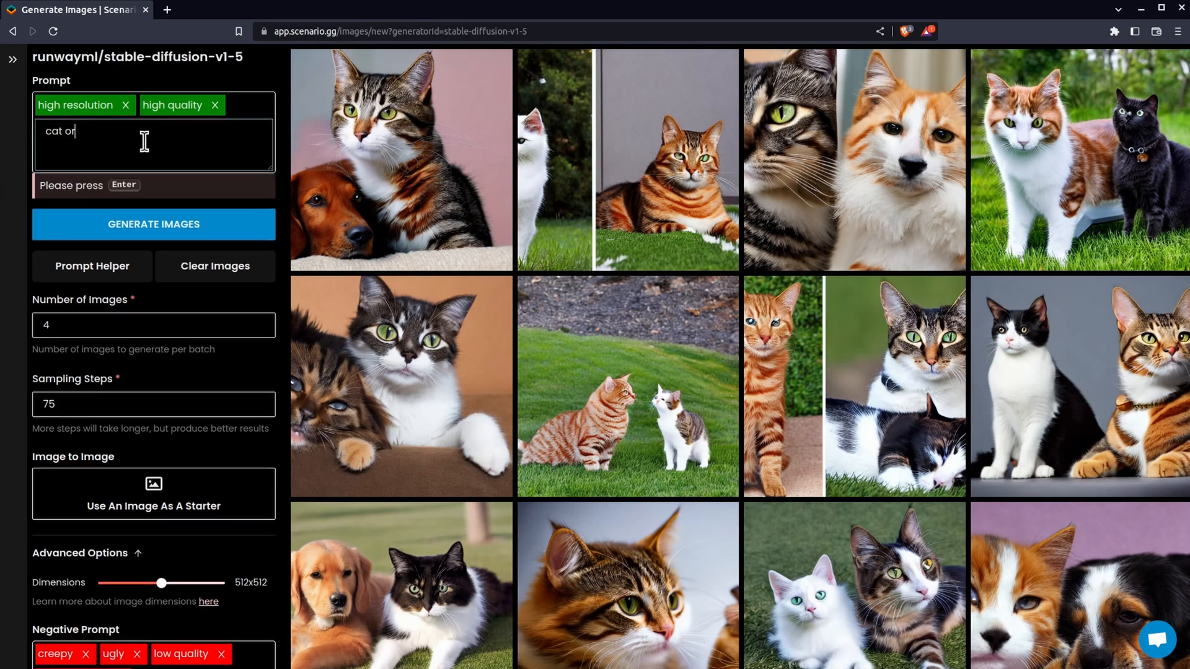
{"action": "type", "text": " dog"}
{"action": "key", "text": "Return"}
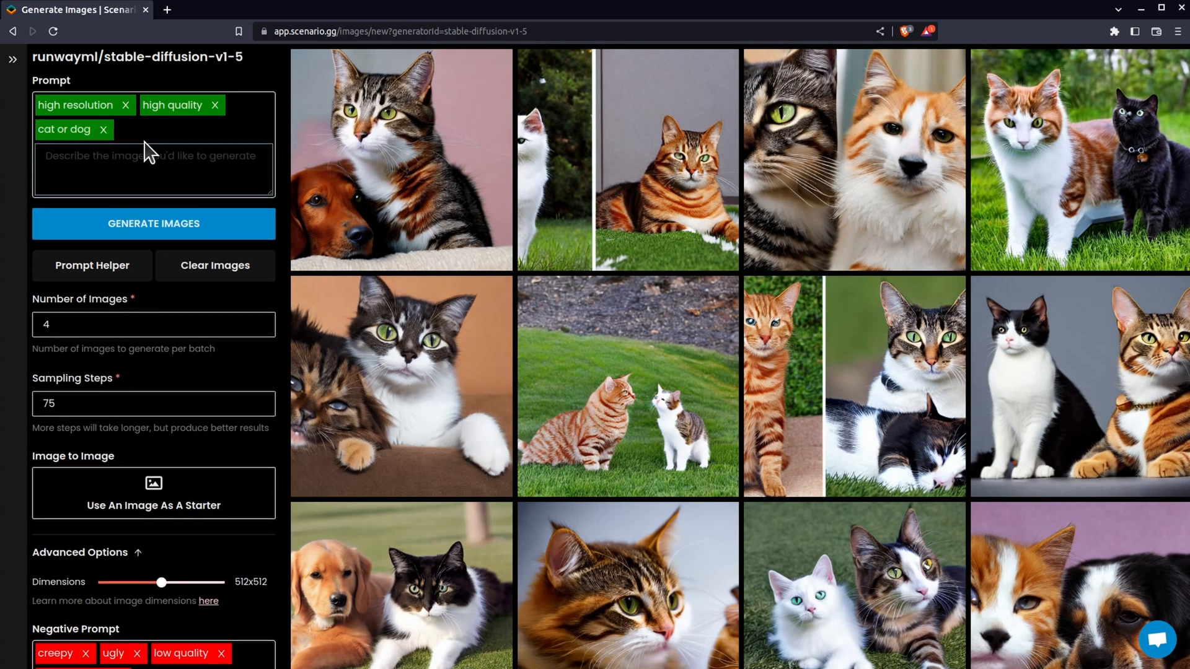
{"action": "left_click", "coordinate": [186, 227]}
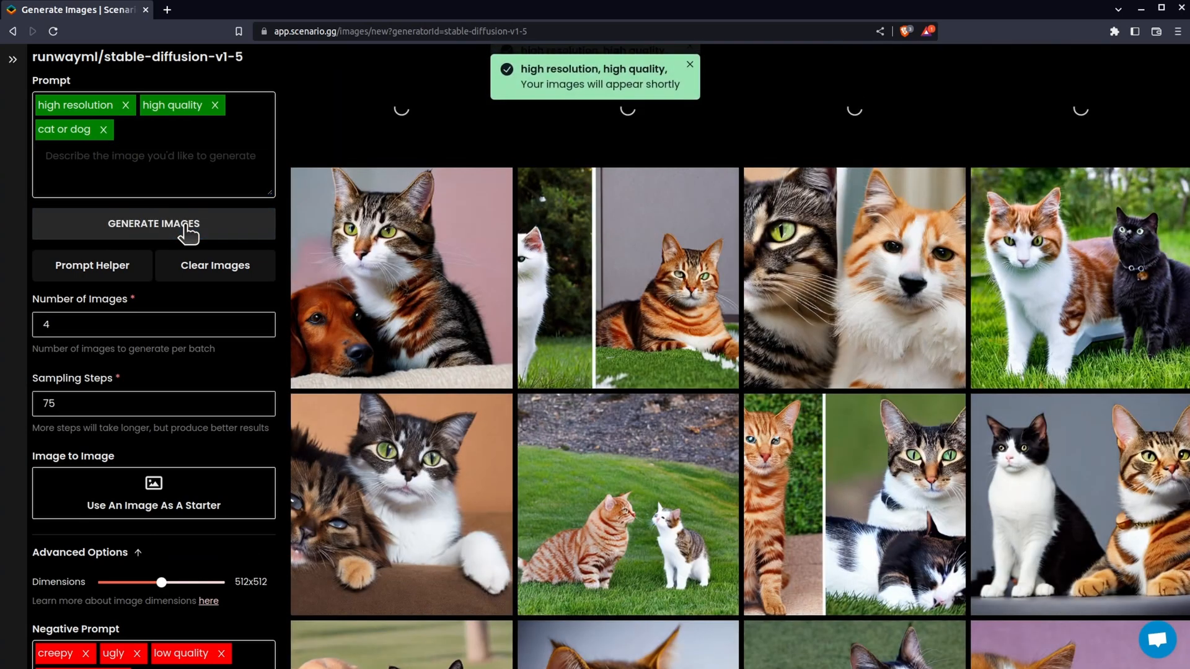
Generate further batches of four images with the "cat or dog" prompt.
{"action": "left_click", "coordinate": [186, 226]}
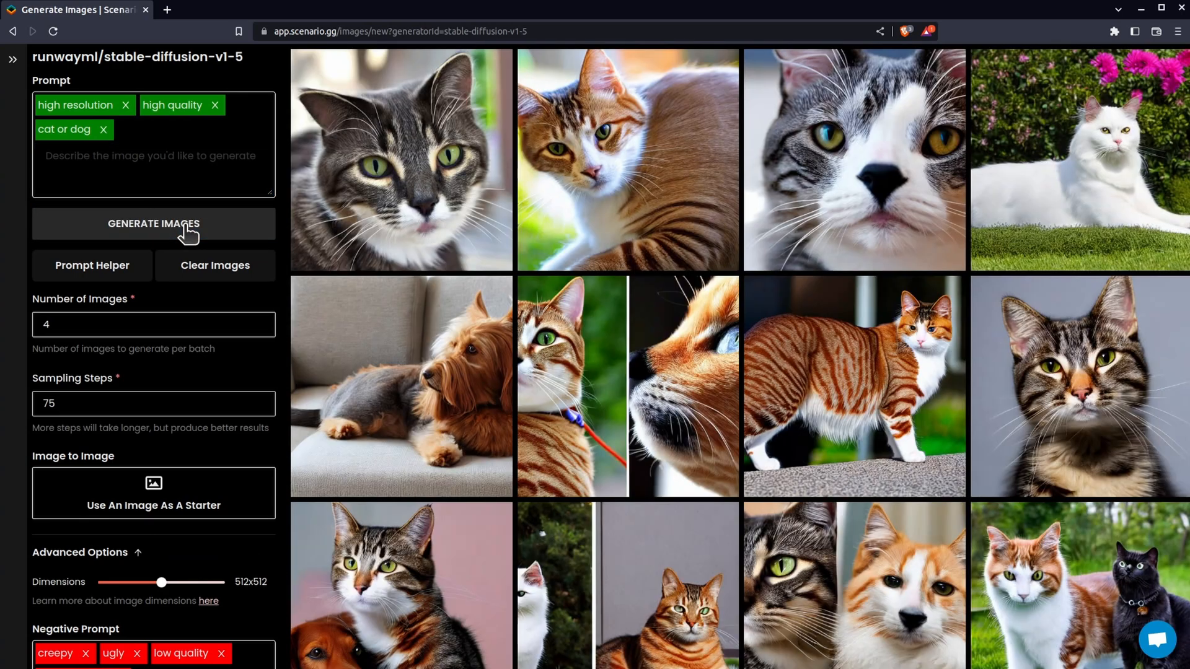
{"action": "left_click", "coordinate": [187, 232]}
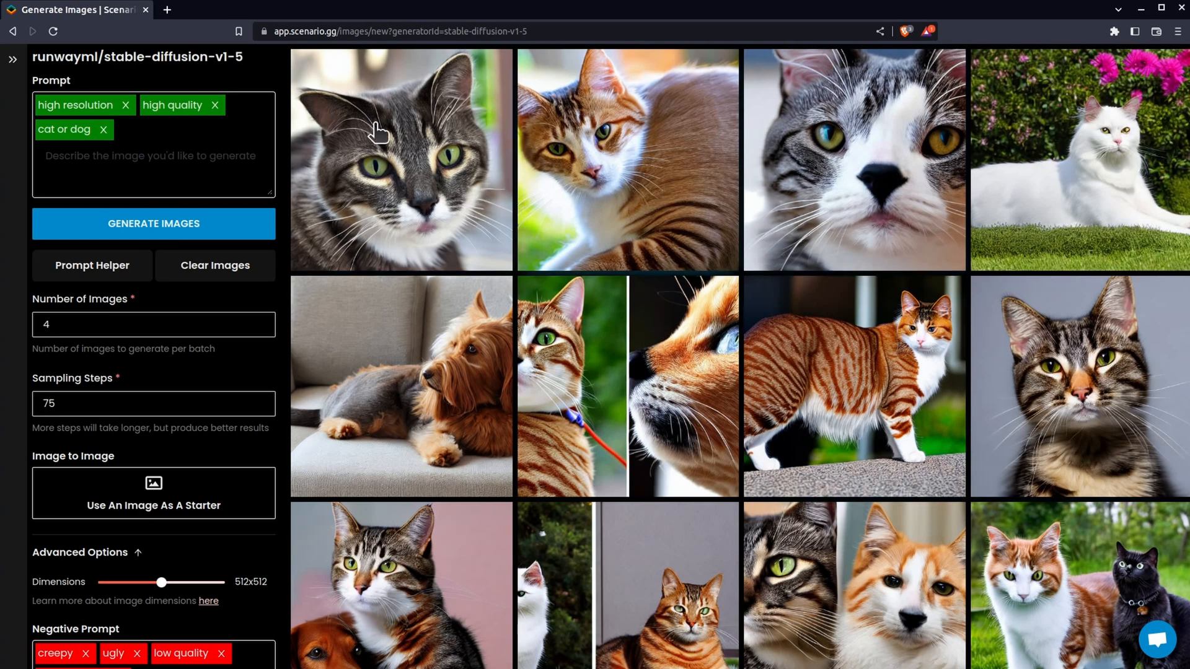
Replace the "cat or dog" tag with "cat and dog", add a separate "dog" tag, and generate images.
{"action": "left_click", "coordinate": [104, 130]}
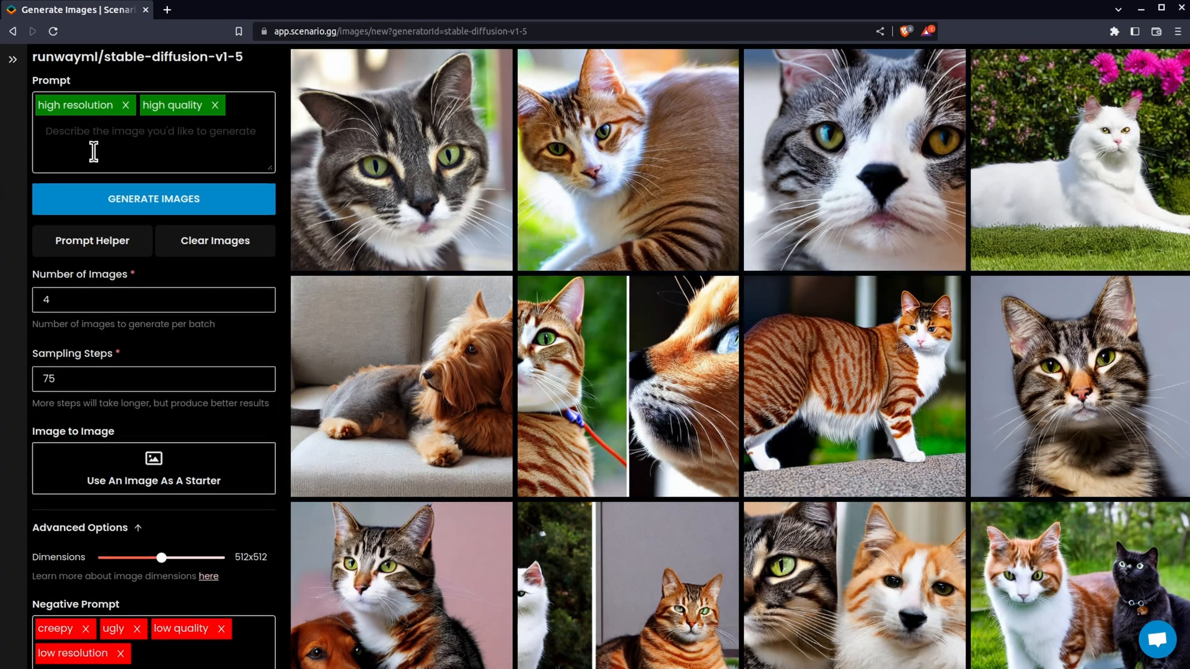
{"action": "type", "text": "cat an"}
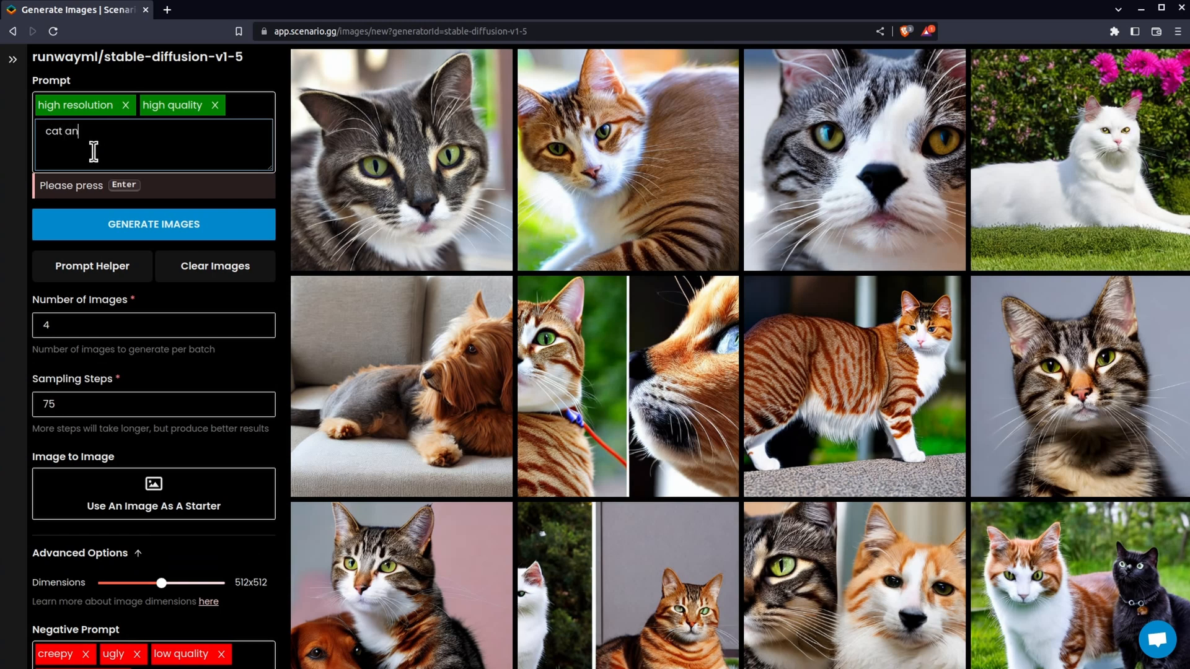
{"action": "type", "text": "d dog"}
{"action": "key", "text": "Return"}
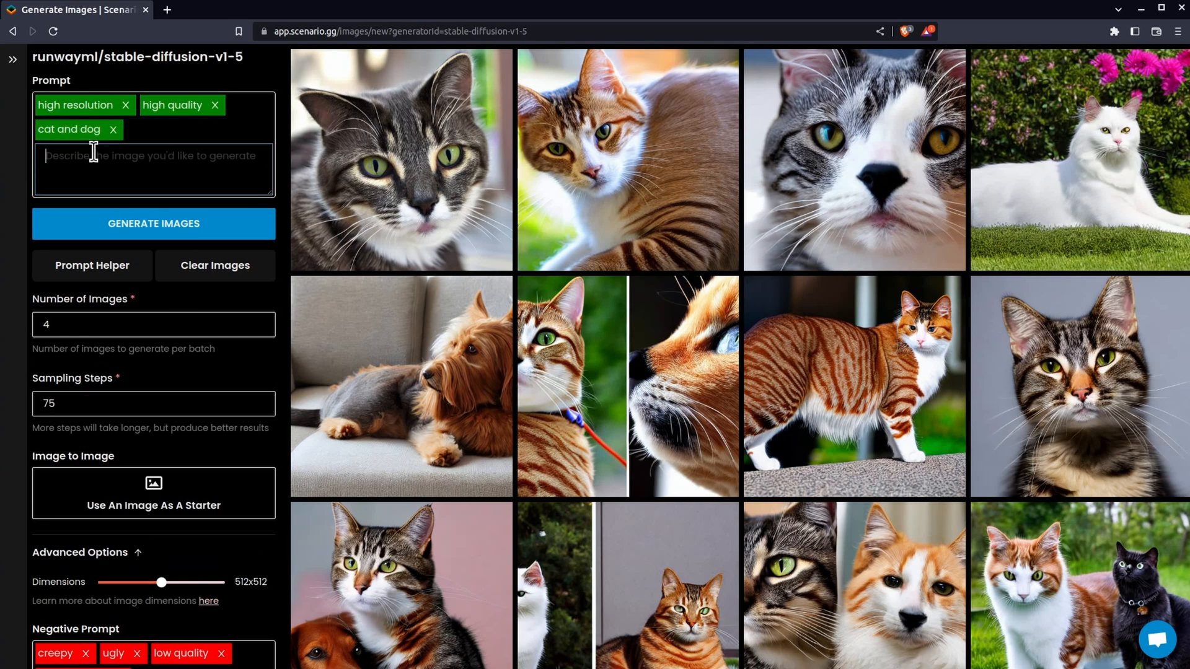
{"action": "type", "text": "dog"}
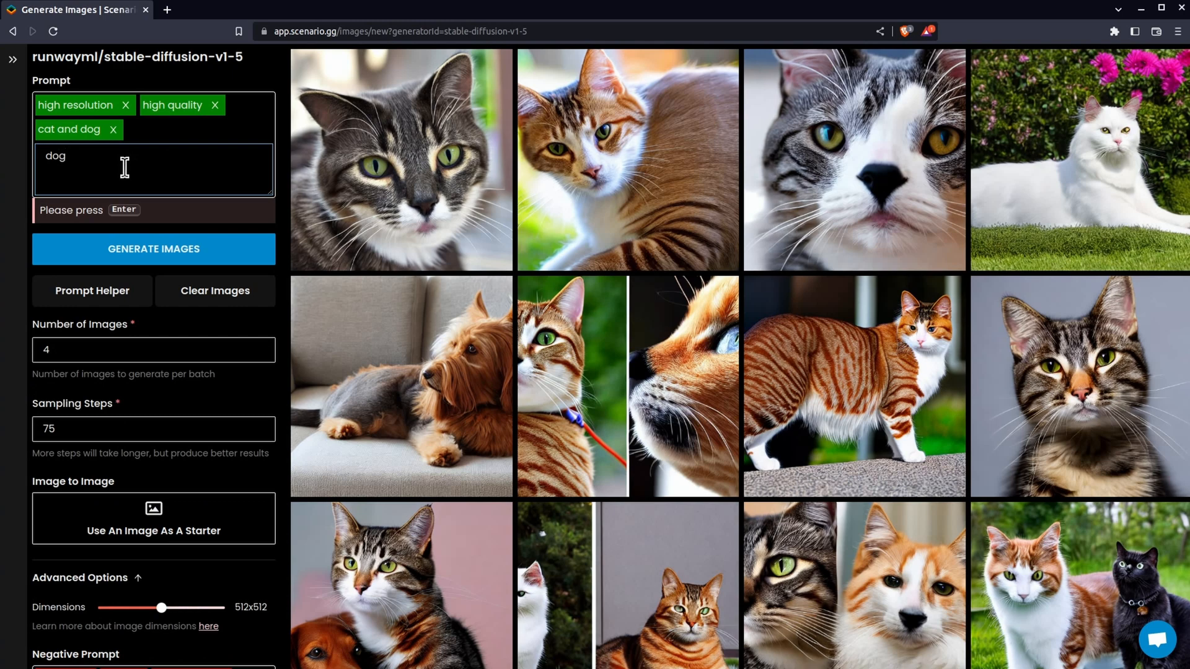
{"action": "key", "text": "Return"}
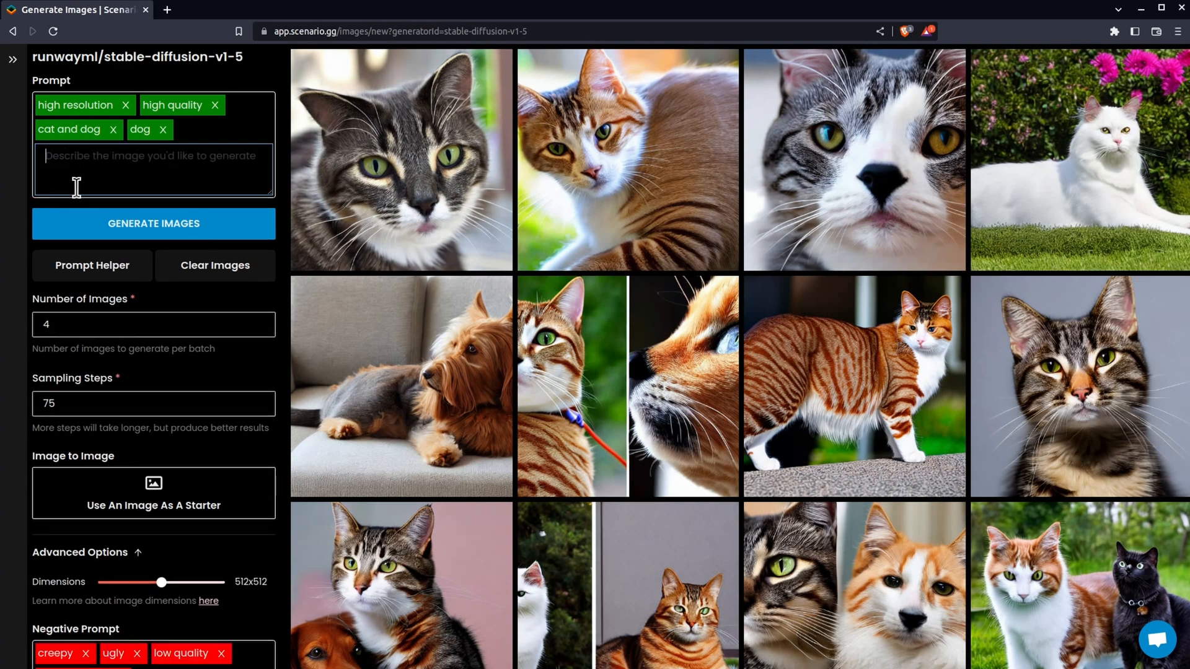
{"action": "left_click", "coordinate": [144, 227]}
{"action": "left_click", "coordinate": [144, 226]}
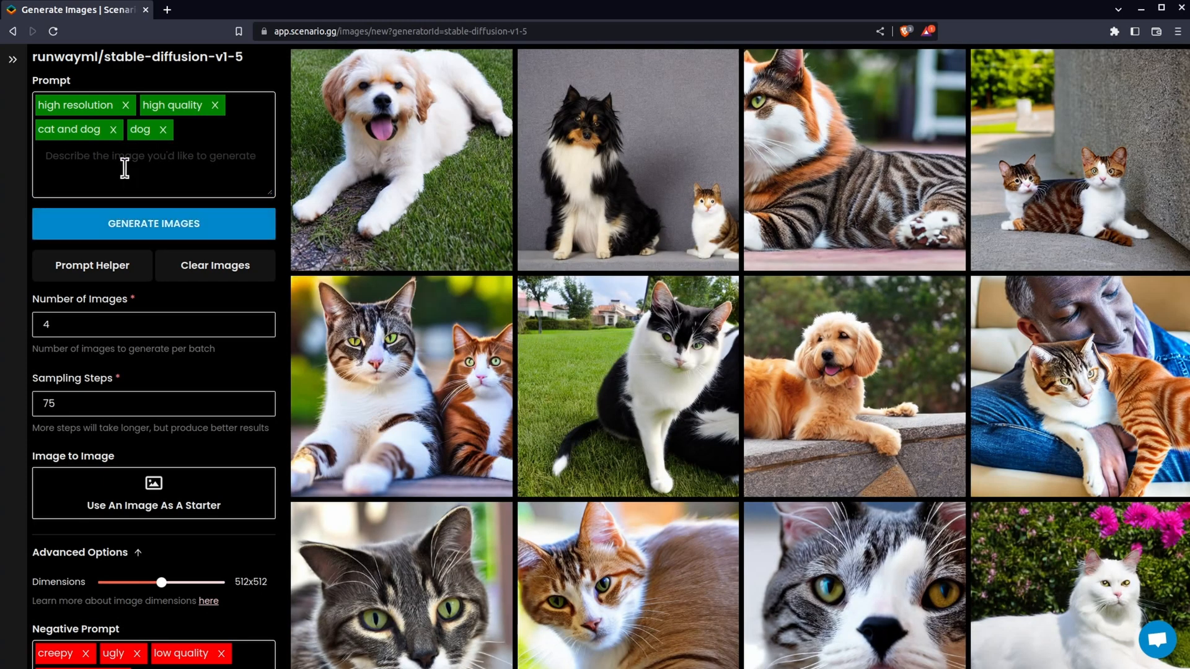
Add the tag "cute" at the end of the main prompt and generate images.
{"action": "left_click", "coordinate": [124, 168]}
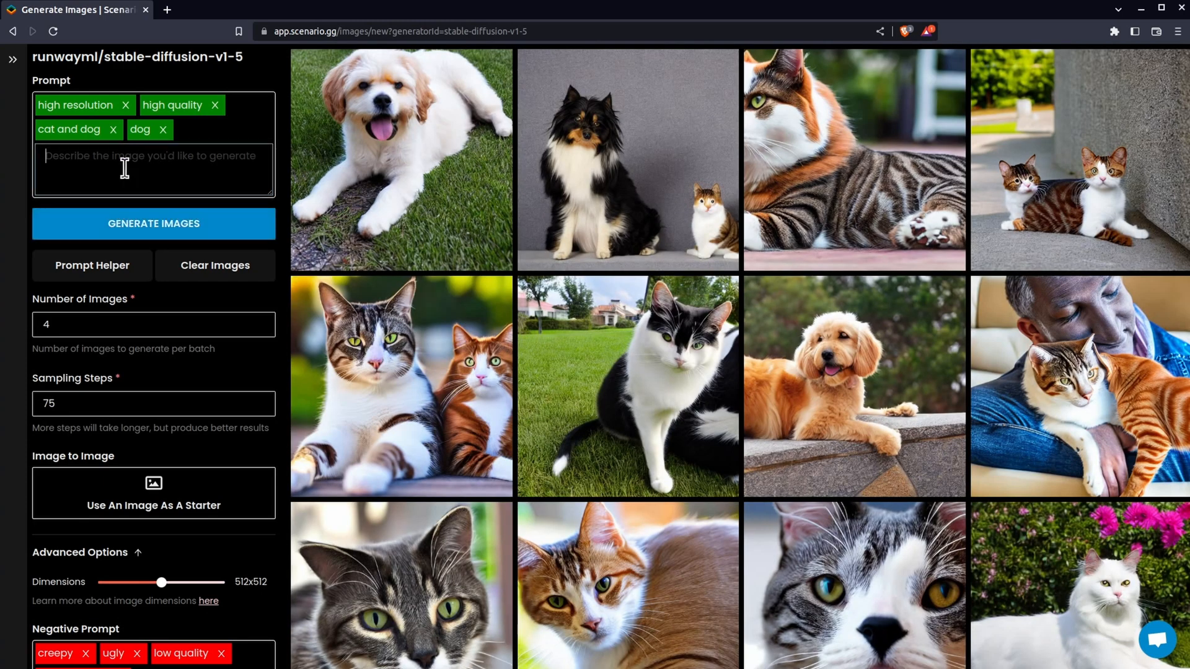
{"action": "type", "text": "cute"}
{"action": "key", "text": "Return"}
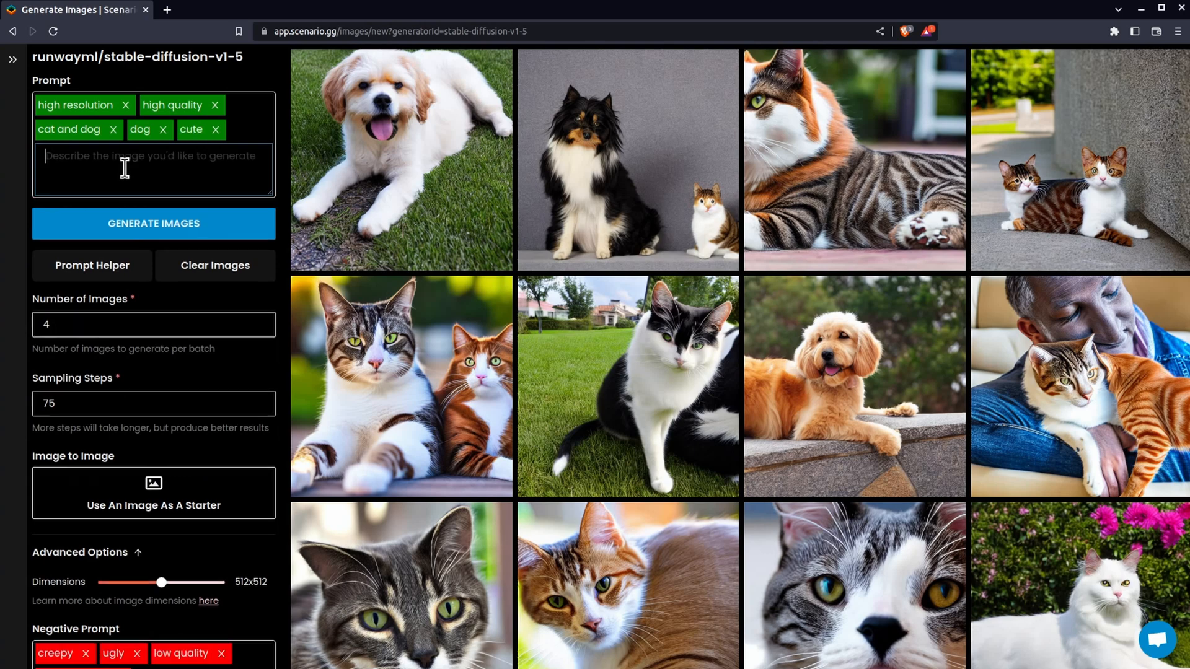
{"action": "left_click", "coordinate": [145, 225]}
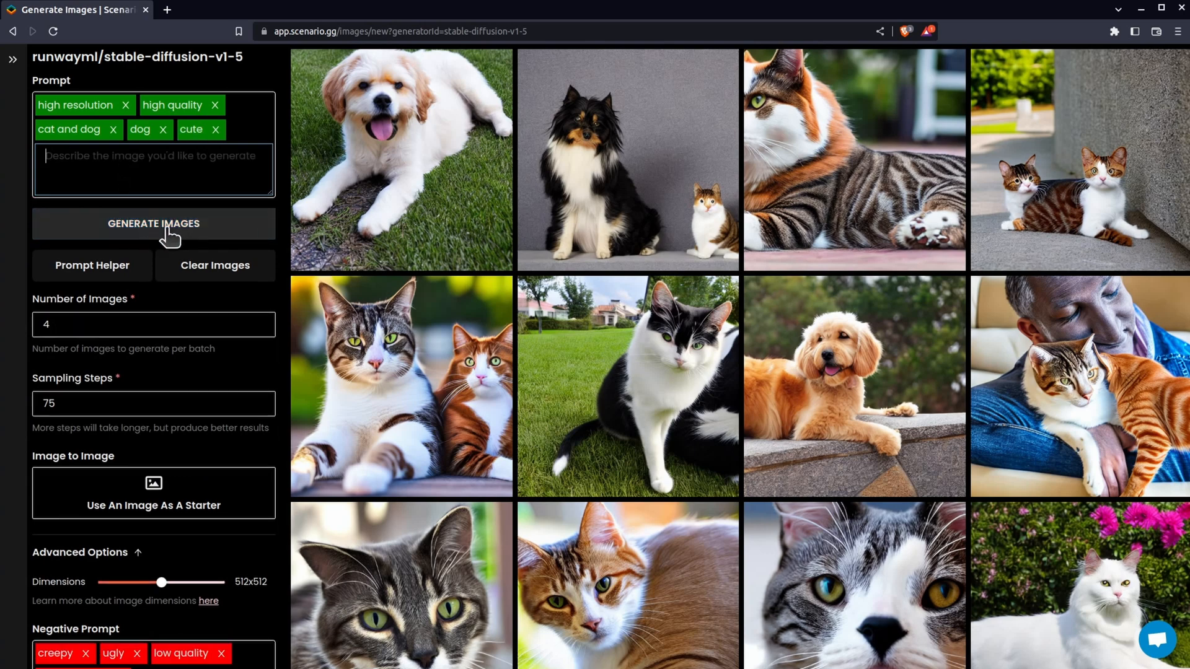
{"action": "left_click", "coordinate": [206, 231]}
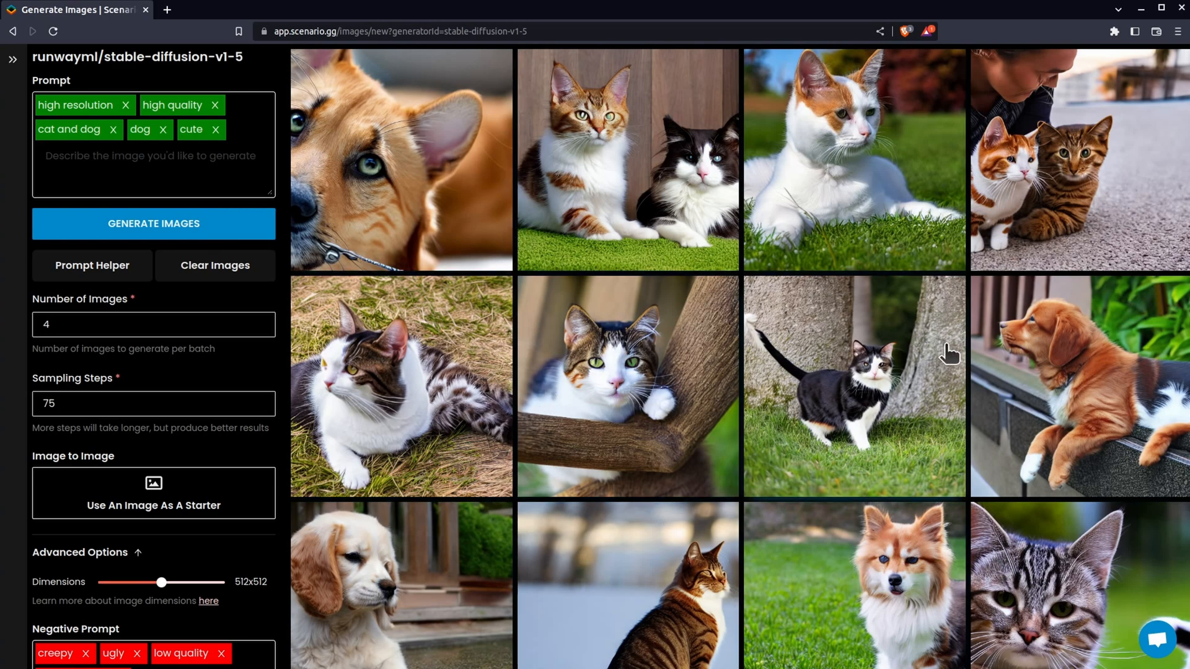
Replace the "cat and dog" and "dog" tags with "one cat and one dog in a photo together" and generate images.
{"action": "left_click", "coordinate": [113, 130]}
{"action": "left_click", "coordinate": [71, 130]}
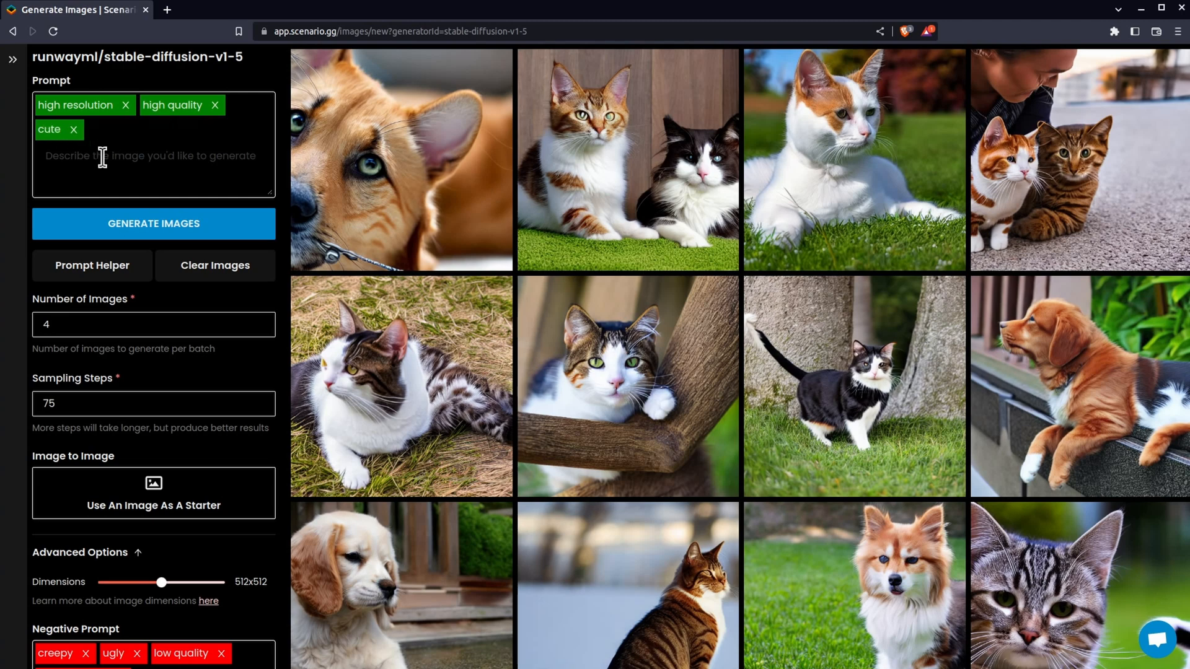
{"action": "left_click", "coordinate": [103, 157]}
{"action": "type", "text": "on"}
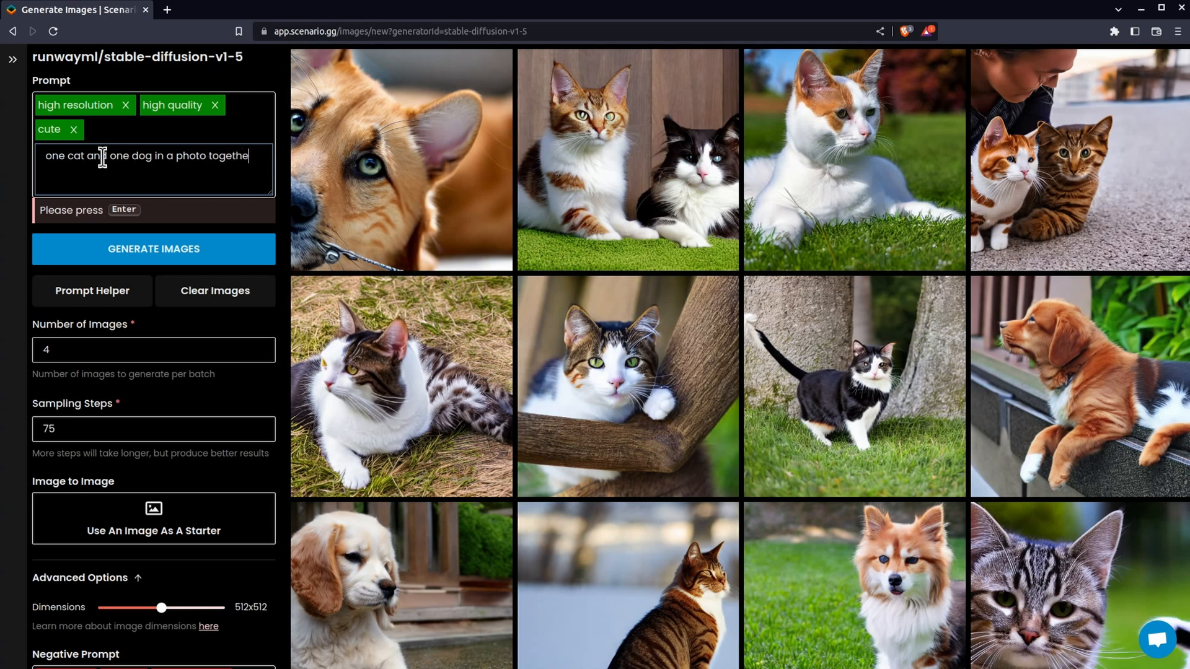
{"action": "type", "text": "r"}
{"action": "key", "text": "Return"}
{"action": "left_click", "coordinate": [209, 251]}
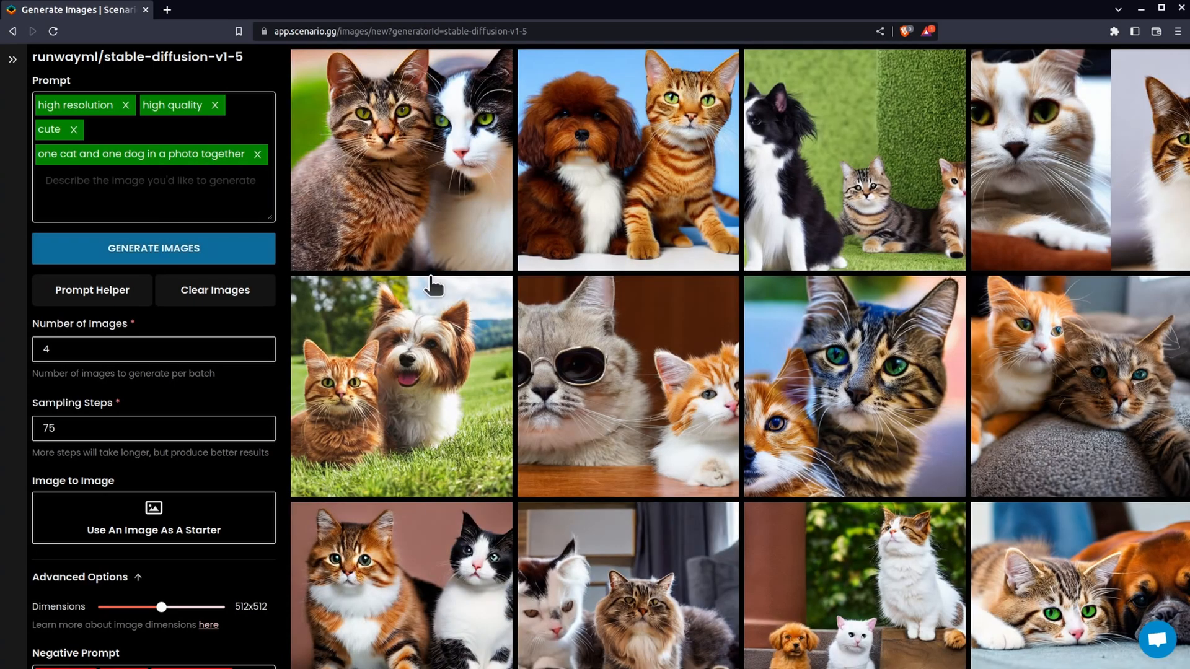
Examine the images generated for "one cat and one dog in a photo together" to see which animals each one shows.
{"action": "scroll", "coordinate": [452, 388], "scroll_direction": "down", "scroll_amount": 2}
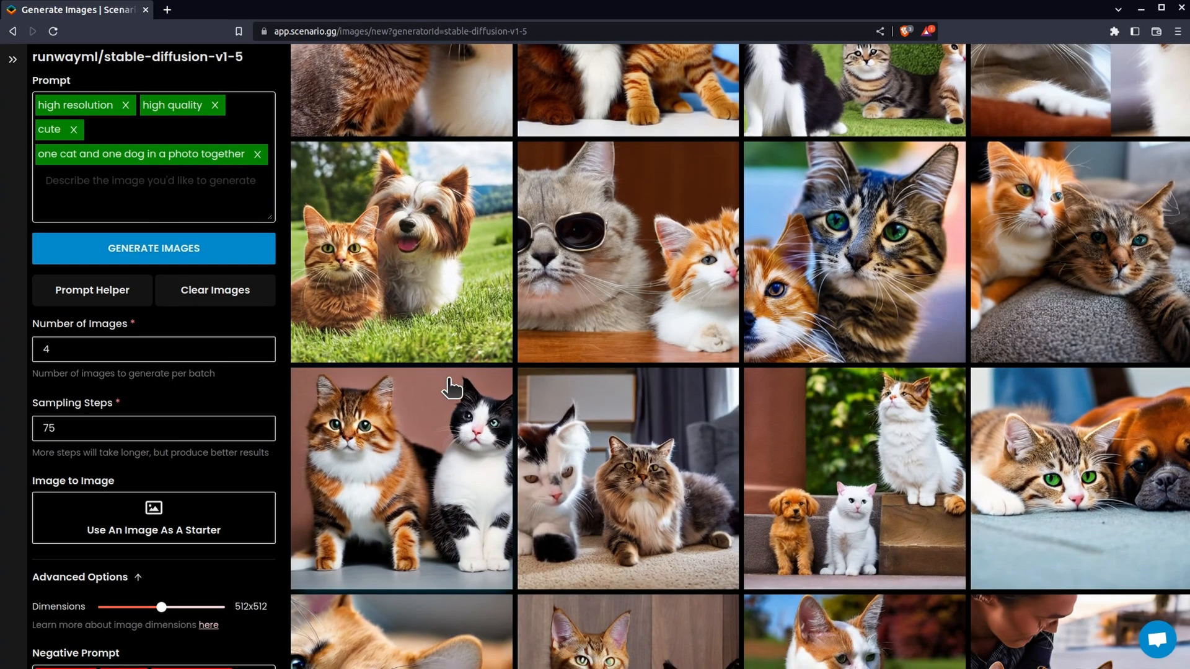
{"action": "scroll", "coordinate": [452, 389], "scroll_direction": "up", "scroll_amount": 2}
{"action": "scroll", "coordinate": [441, 434], "scroll_direction": "down", "scroll_amount": 1}
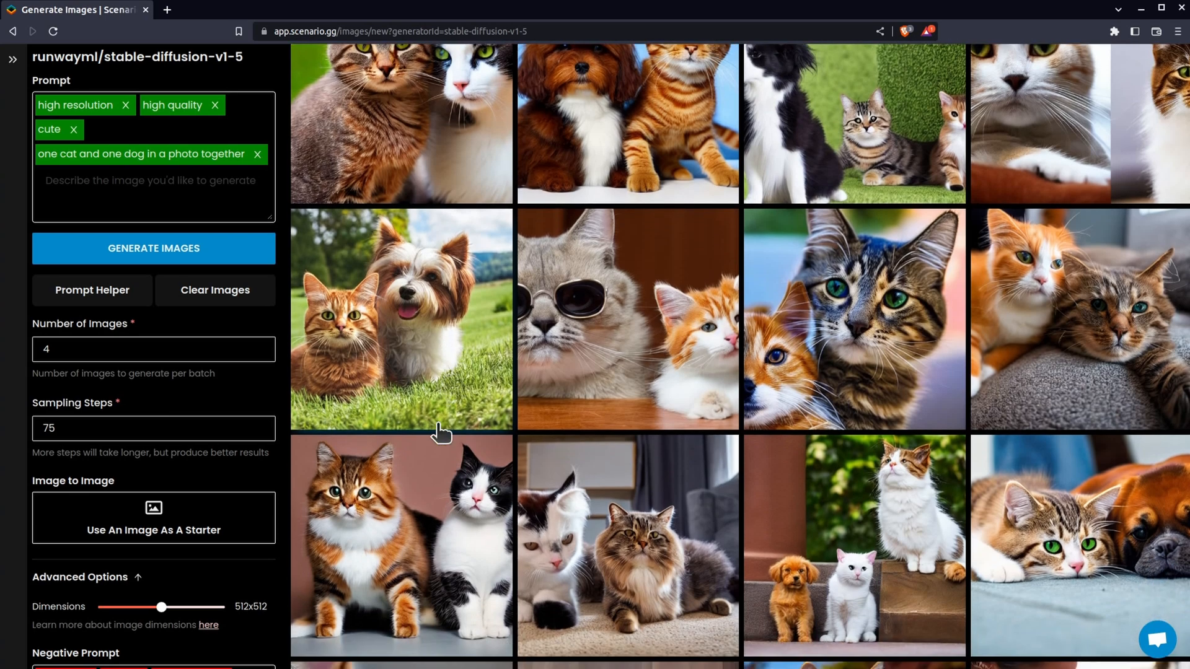
{"action": "scroll", "coordinate": [500, 467], "scroll_direction": "up", "scroll_amount": 1}
{"action": "scroll", "coordinate": [606, 462], "scroll_direction": "down", "scroll_amount": 1}
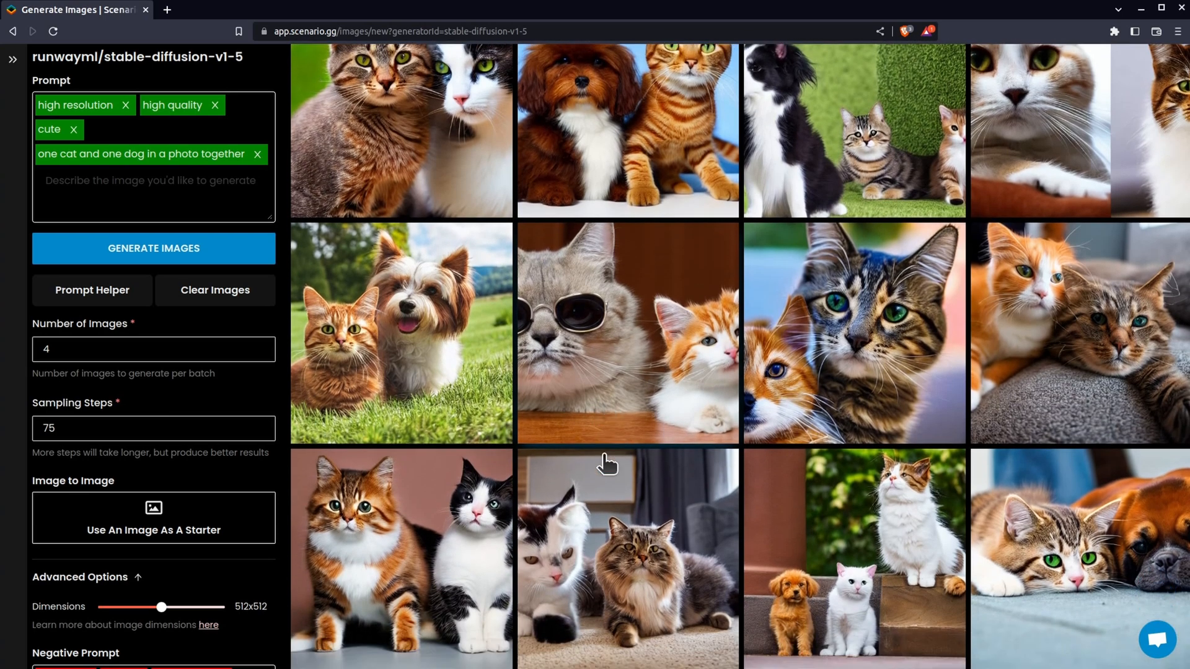
{"action": "scroll", "coordinate": [605, 462], "scroll_direction": "down", "scroll_amount": 1}
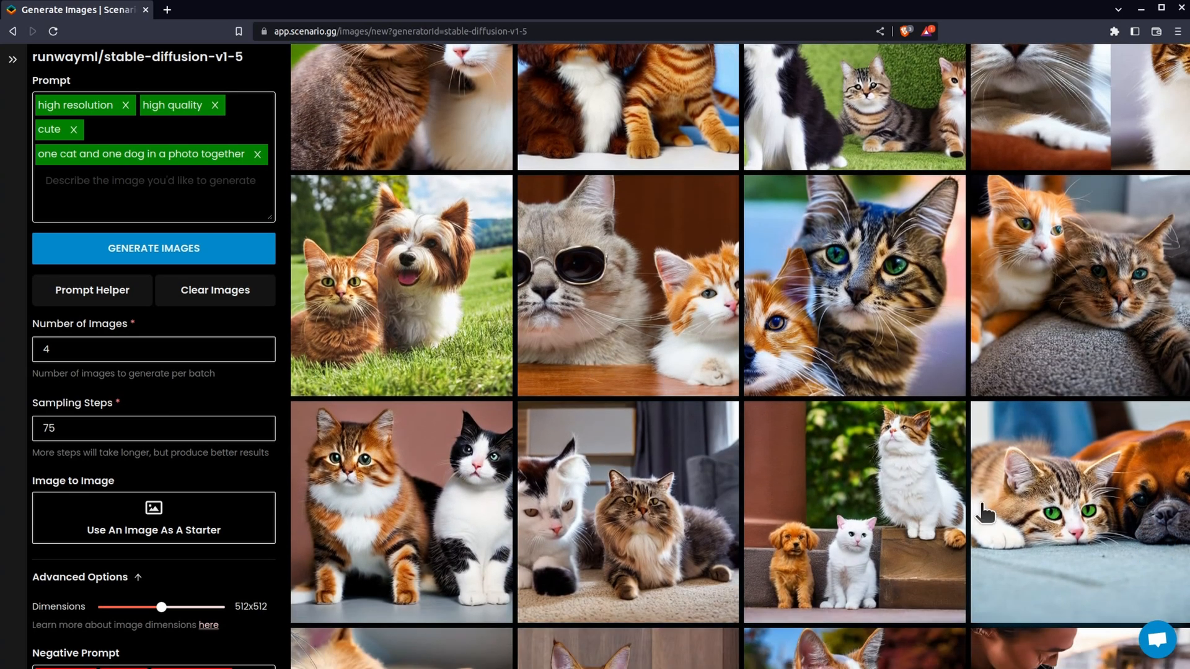
{"action": "scroll", "coordinate": [1016, 538], "scroll_direction": "up", "scroll_amount": 1}
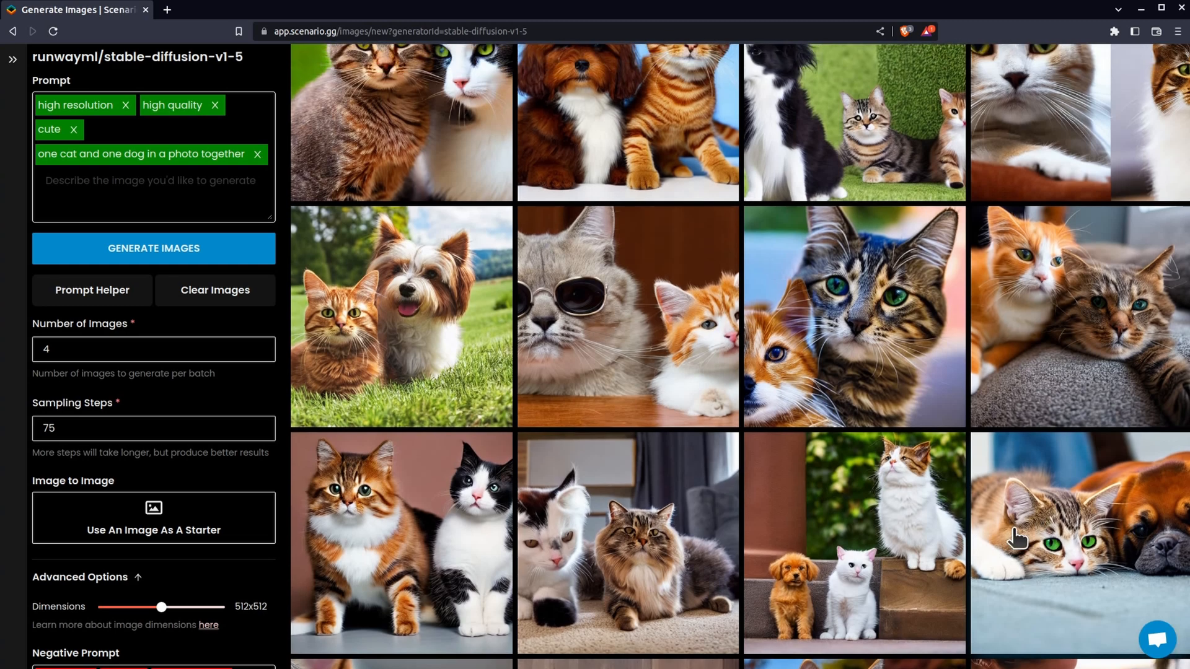
{"action": "scroll", "coordinate": [1017, 538], "scroll_direction": "up", "scroll_amount": 1}
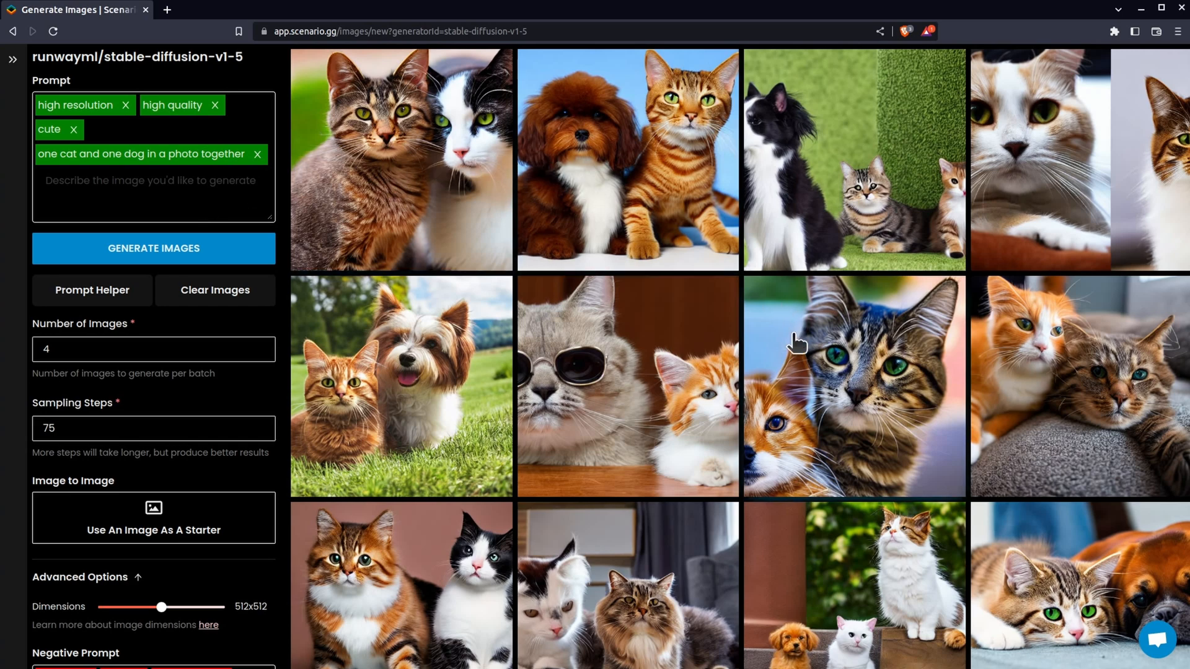
Add the tag "wide-angle" to the main prompt.
{"action": "left_click", "coordinate": [164, 193]}
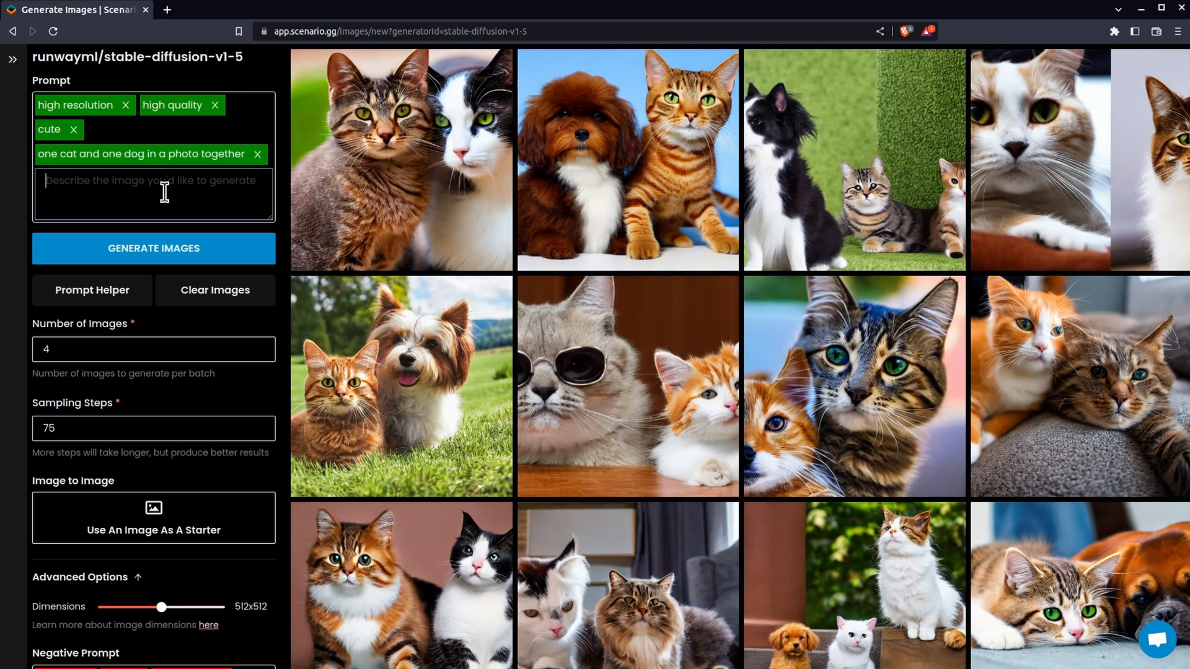
{"action": "type", "text": "wi"}
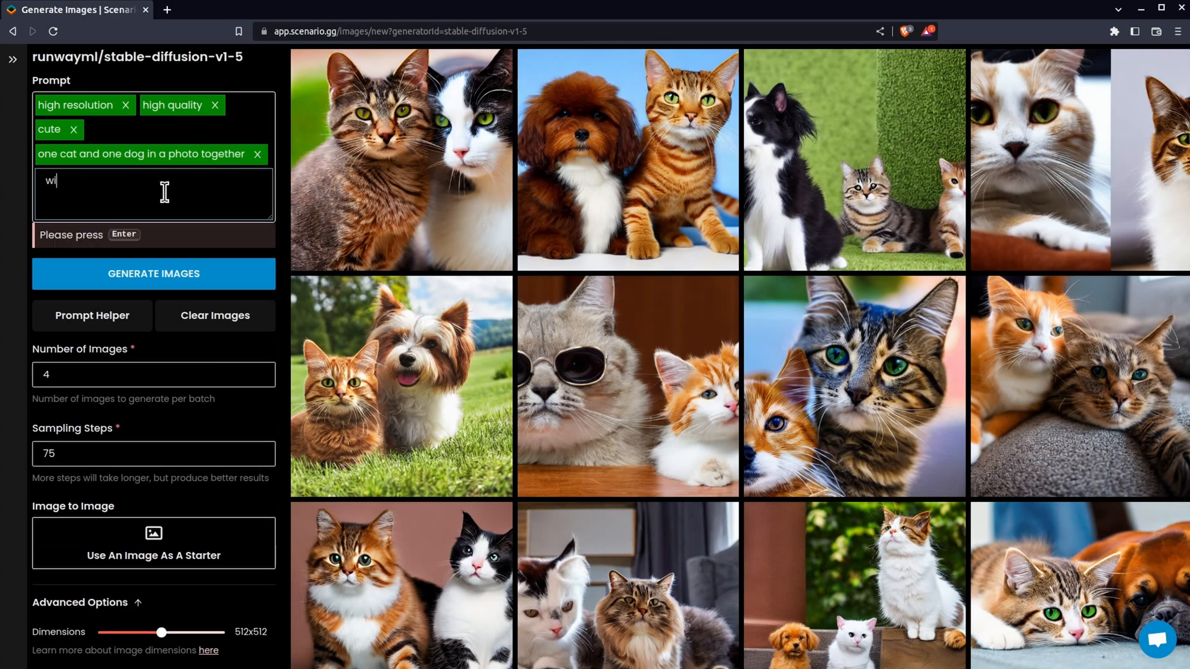
{"action": "type", "text": "de-angle"}
{"action": "key", "text": "Return"}
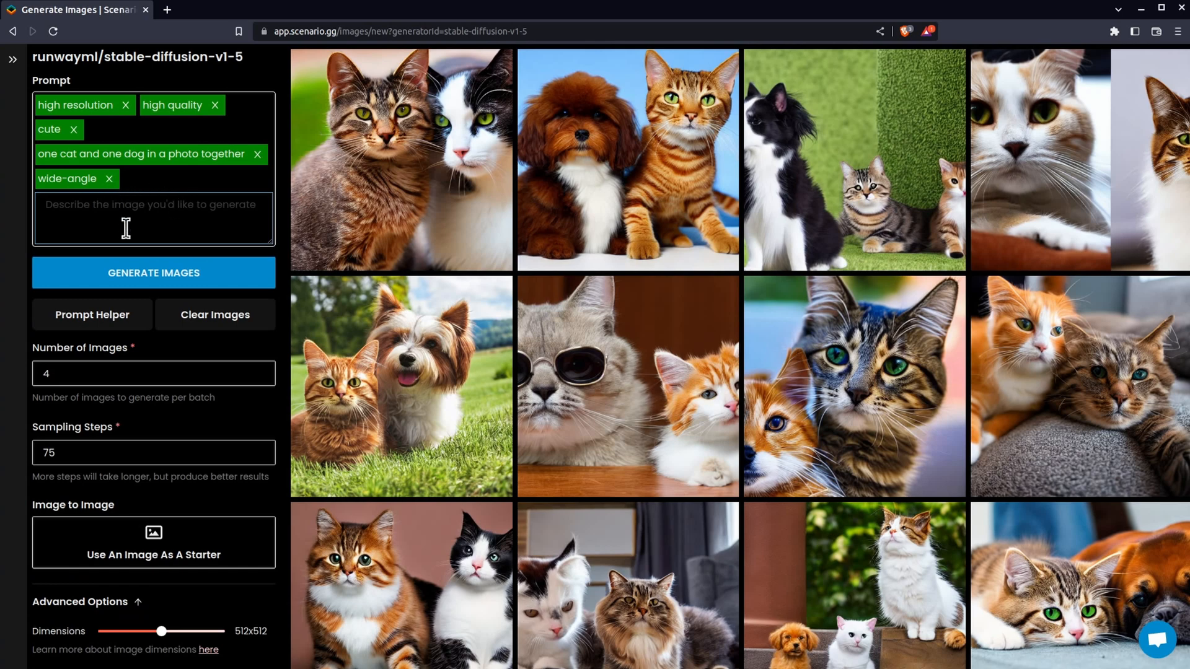
Add "close-up" to the negative prompt and generate images.
{"action": "scroll", "coordinate": [124, 226], "scroll_direction": "down", "scroll_amount": 3}
{"action": "left_click", "coordinate": [127, 542]}
{"action": "type", "text": "close-u"}
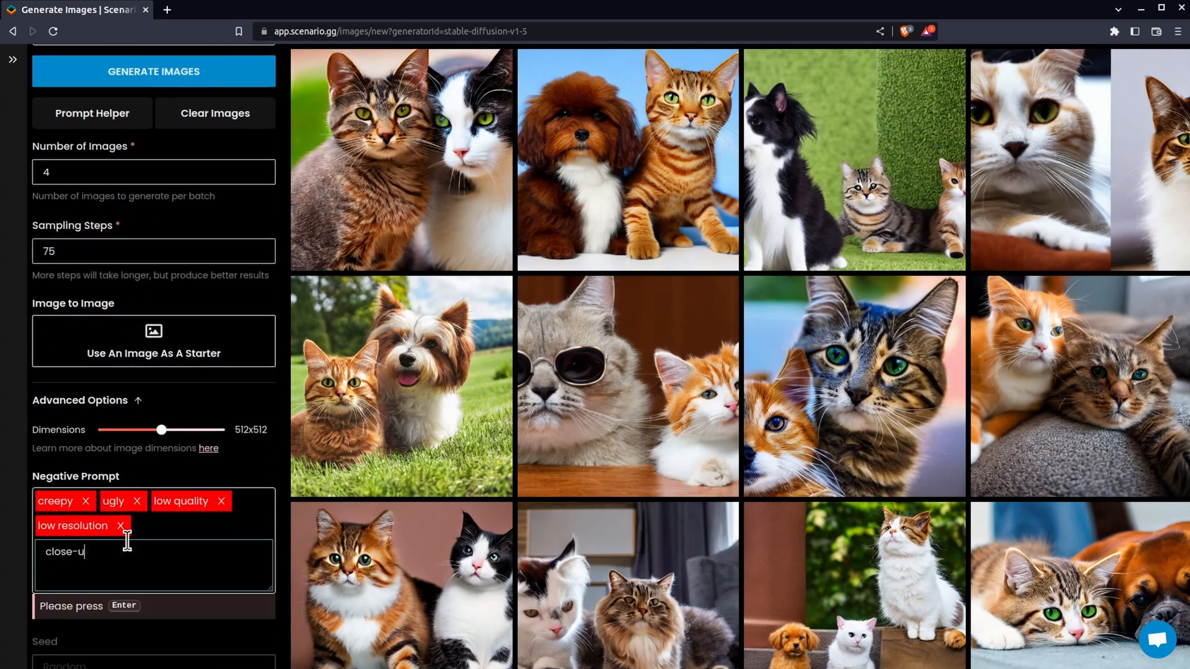
{"action": "type", "text": "p"}
{"action": "key", "text": "Return"}
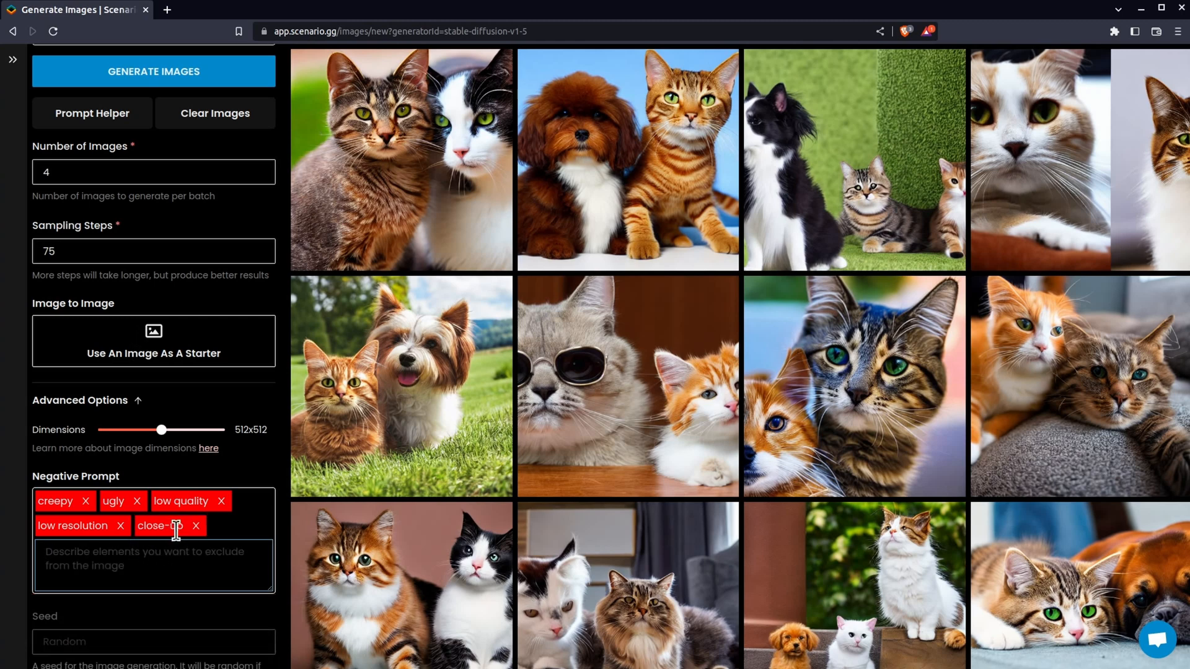
{"action": "scroll", "coordinate": [174, 514], "scroll_direction": "up", "scroll_amount": 3}
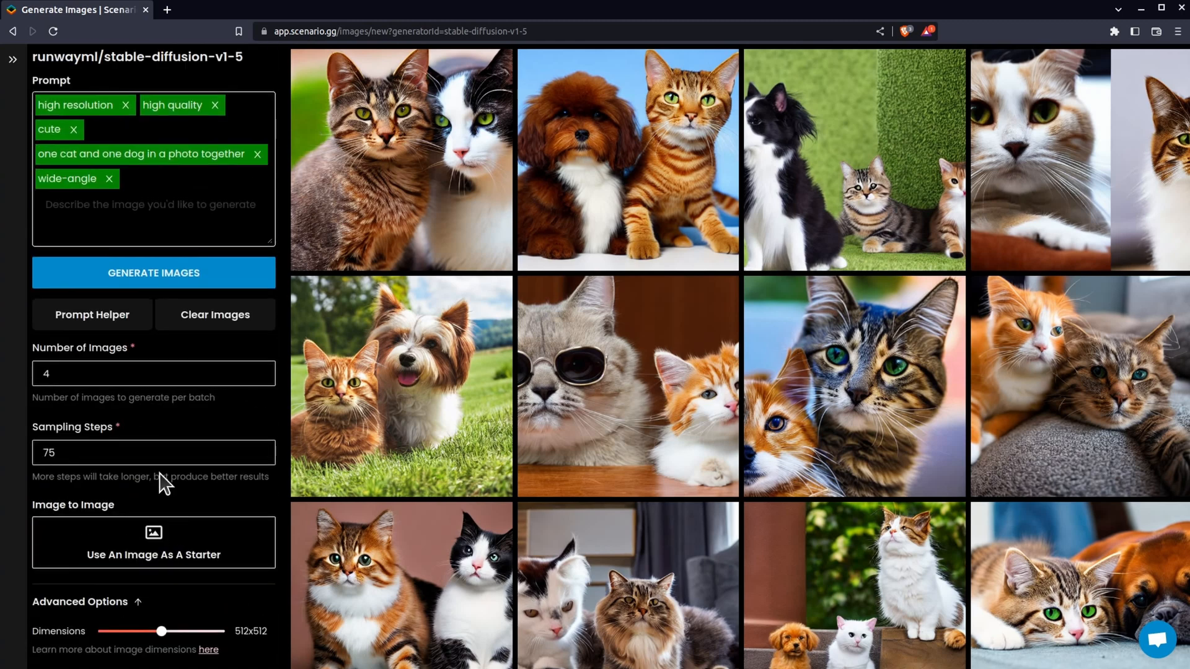
{"action": "left_click", "coordinate": [210, 284]}
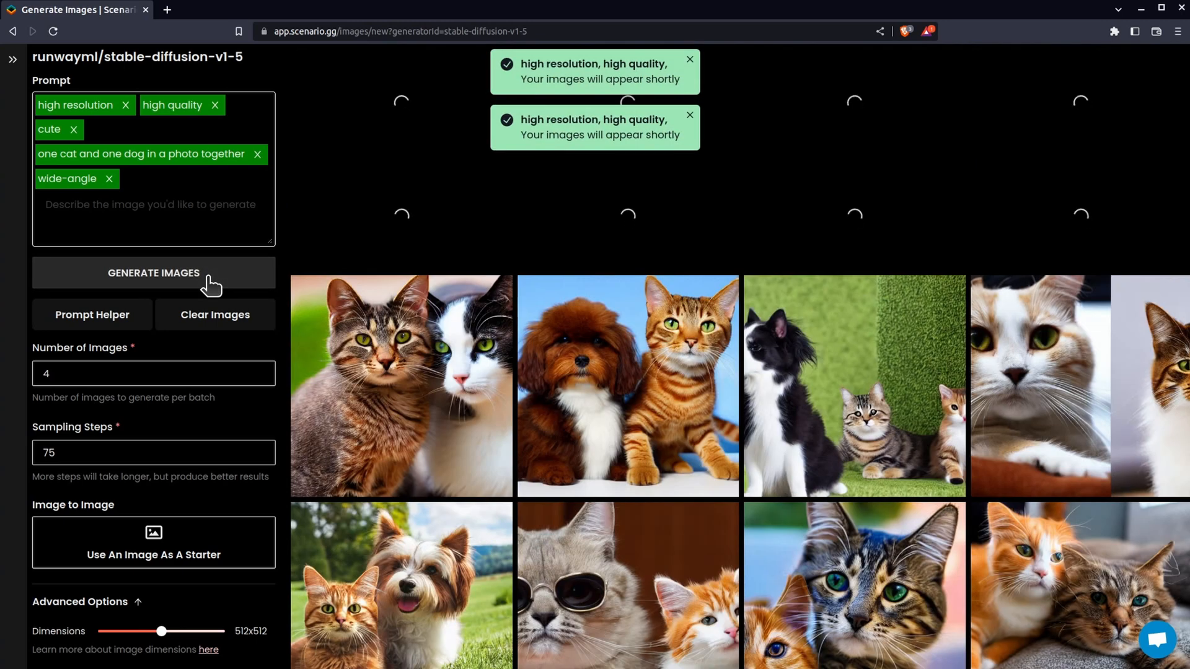
{"action": "left_click", "coordinate": [210, 283]}
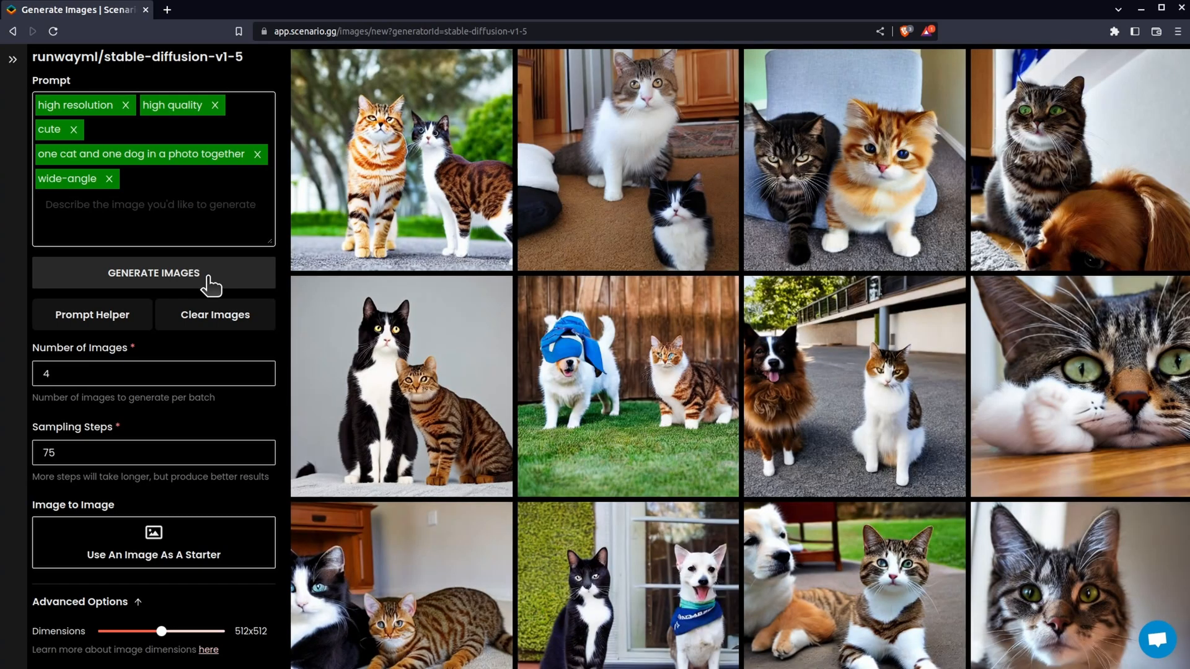
Remove the "wide-angle" tag from the main prompt and generate images without it.
{"action": "left_click", "coordinate": [108, 179]}
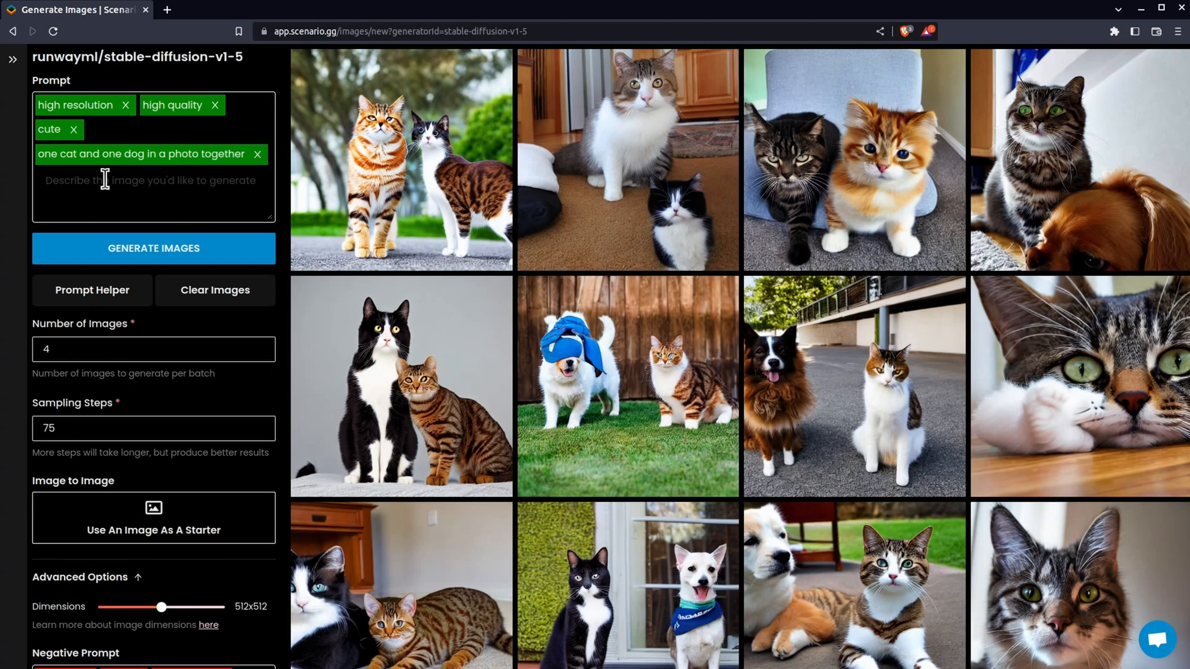
{"action": "double_click", "coordinate": [208, 261]}
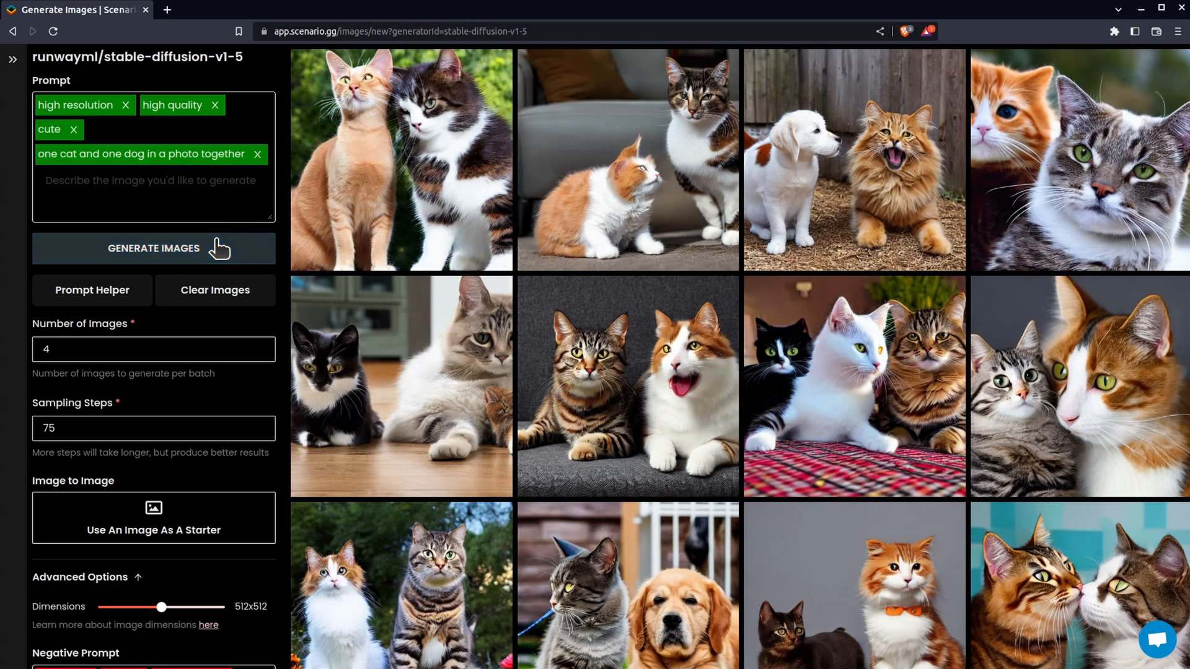
Compare the images generated without the "wide-angle" tag with the earlier ones, checking their framing and animals.
{"action": "scroll", "coordinate": [379, 313], "scroll_direction": "down", "scroll_amount": 3}
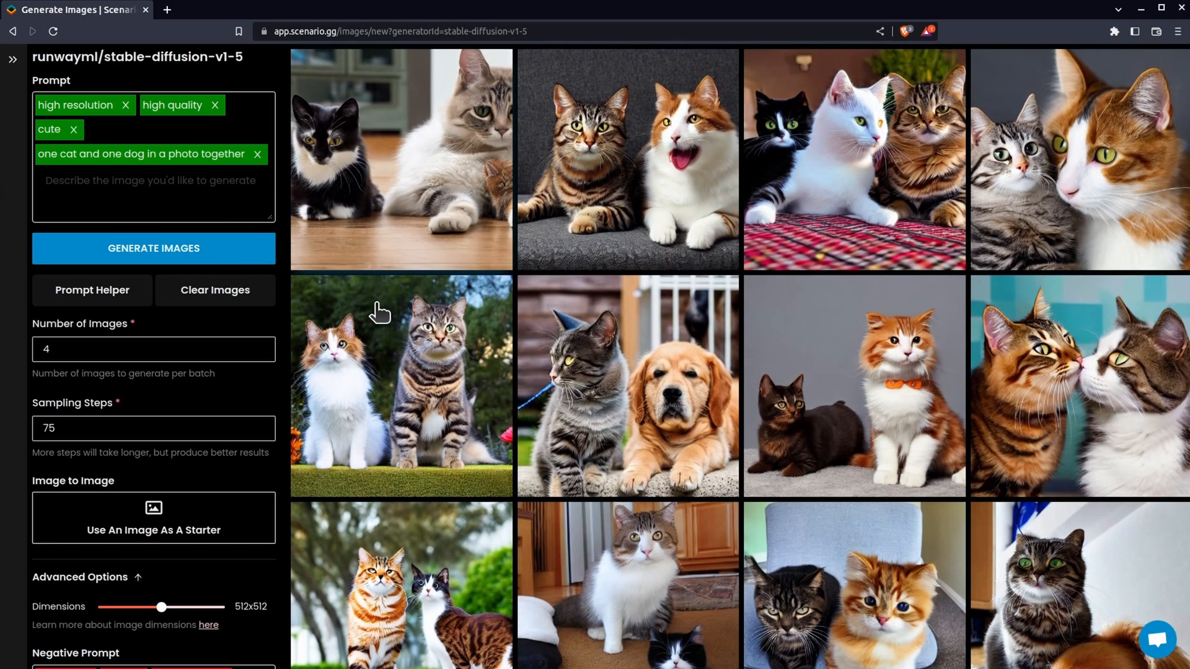
{"action": "scroll", "coordinate": [380, 310], "scroll_direction": "up", "scroll_amount": 2}
{"action": "scroll", "coordinate": [231, 439], "scroll_direction": "down", "scroll_amount": 3}
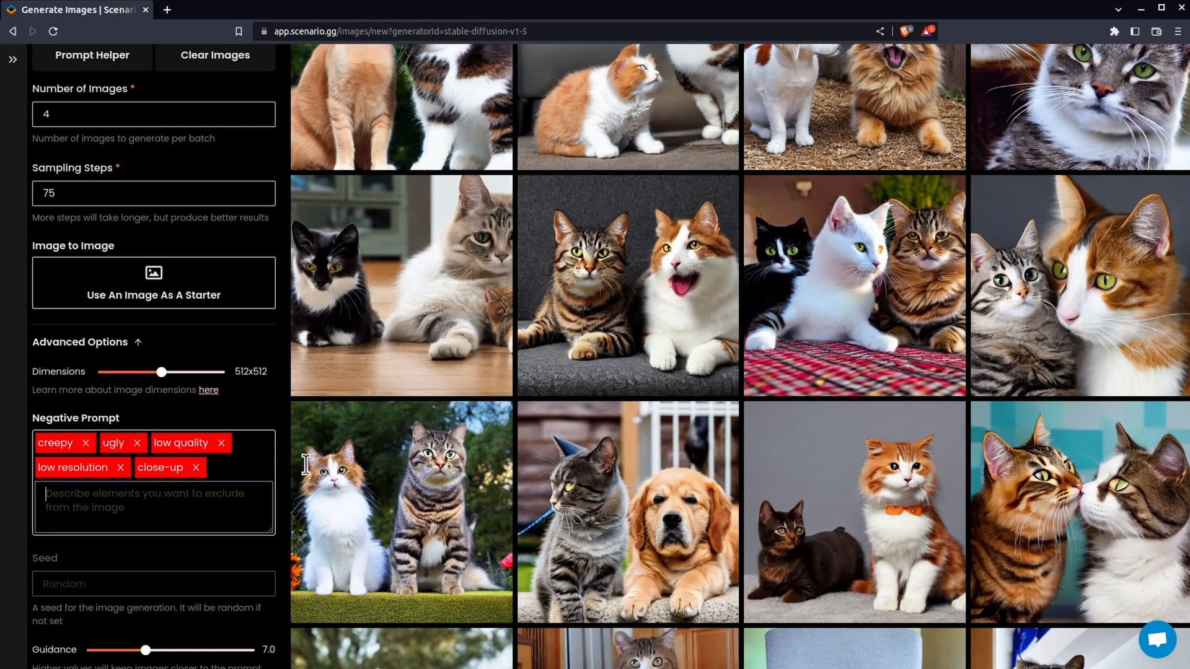
{"action": "scroll", "coordinate": [483, 501], "scroll_direction": "up", "scroll_amount": 2}
{"action": "scroll", "coordinate": [483, 501], "scroll_direction": "down", "scroll_amount": 2}
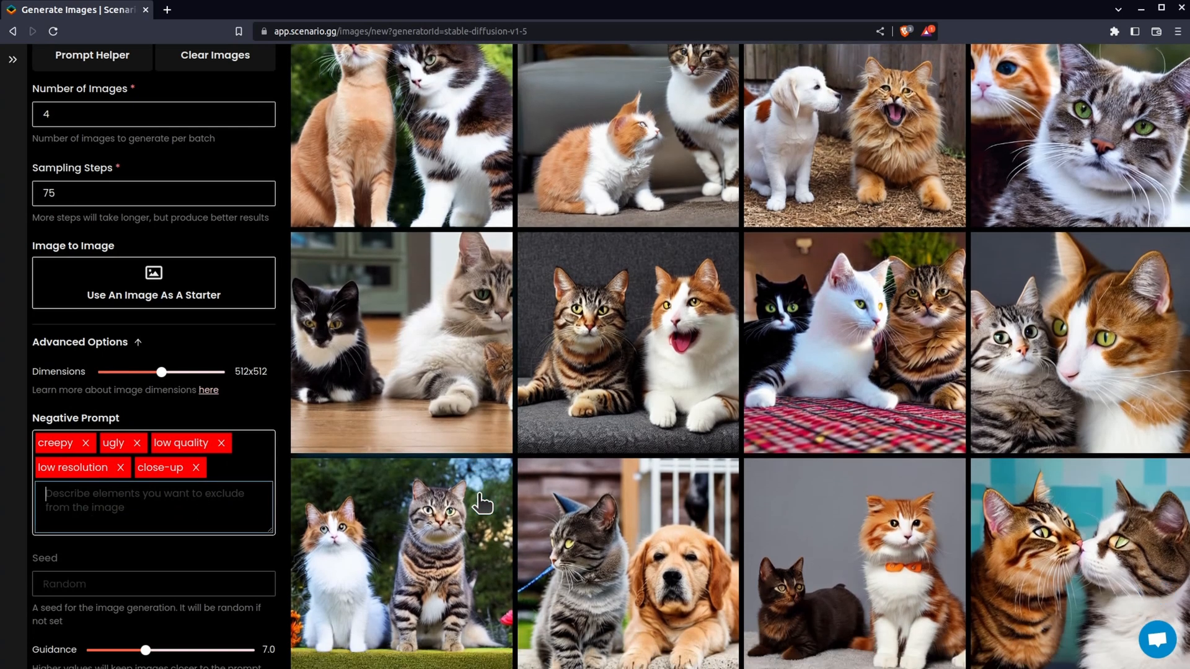
{"action": "scroll", "coordinate": [484, 501], "scroll_direction": "up", "scroll_amount": 2}
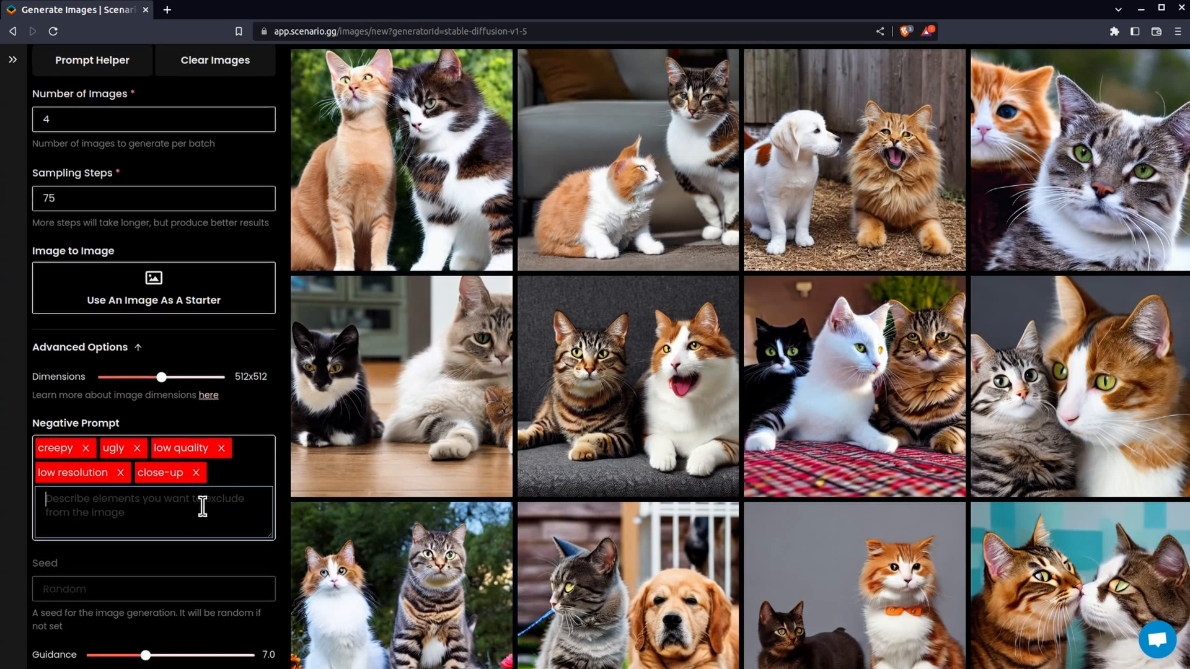
Add the tag "wide-angle" to the main prompt after "one cat and one dog in a photo together".
{"action": "scroll", "coordinate": [202, 504], "scroll_direction": "up", "scroll_amount": 4}
{"action": "left_click", "coordinate": [165, 192]}
{"action": "type", "text": "wide-a"}
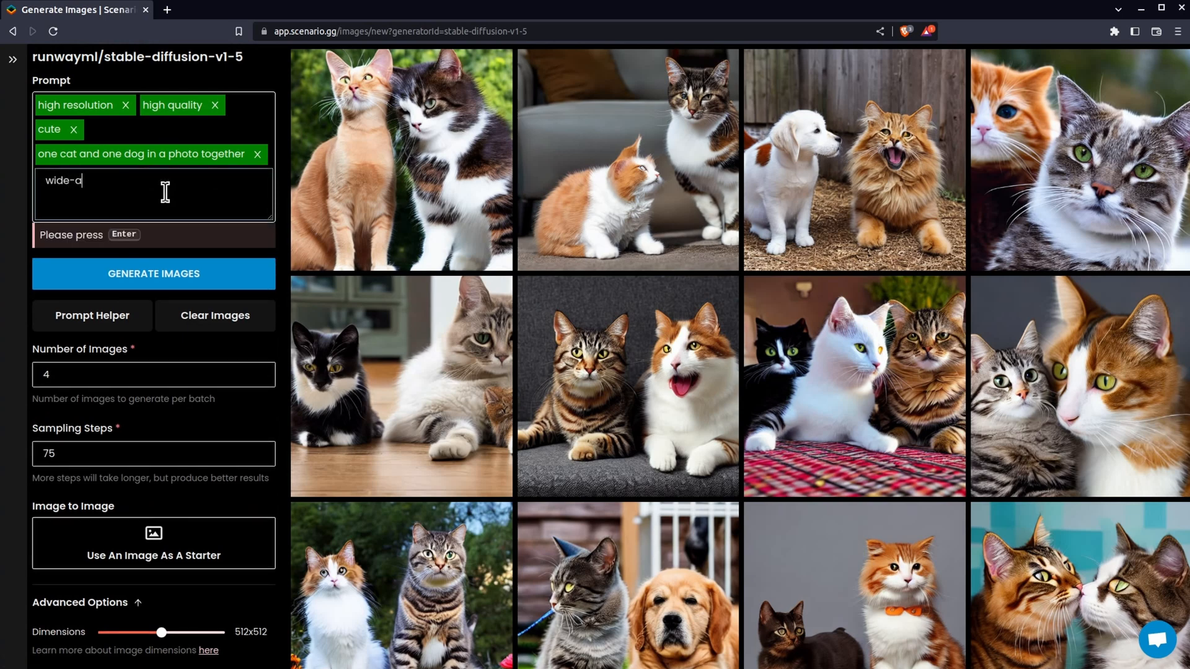
{"action": "type", "text": "ngle"}
{"action": "key", "text": "Return"}
Add "bad anatomy" to the negative prompt.
{"action": "scroll", "coordinate": [248, 229], "scroll_direction": "down", "scroll_amount": 5}
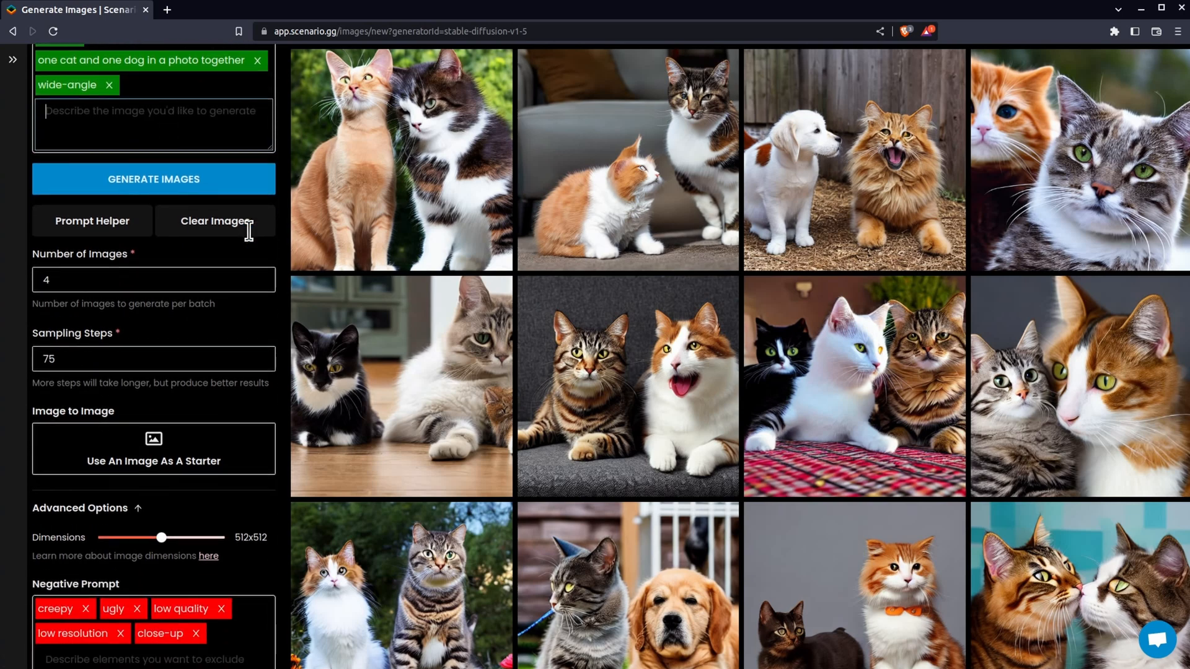
{"action": "left_click", "coordinate": [171, 490]}
{"action": "type", "text": "bo"}
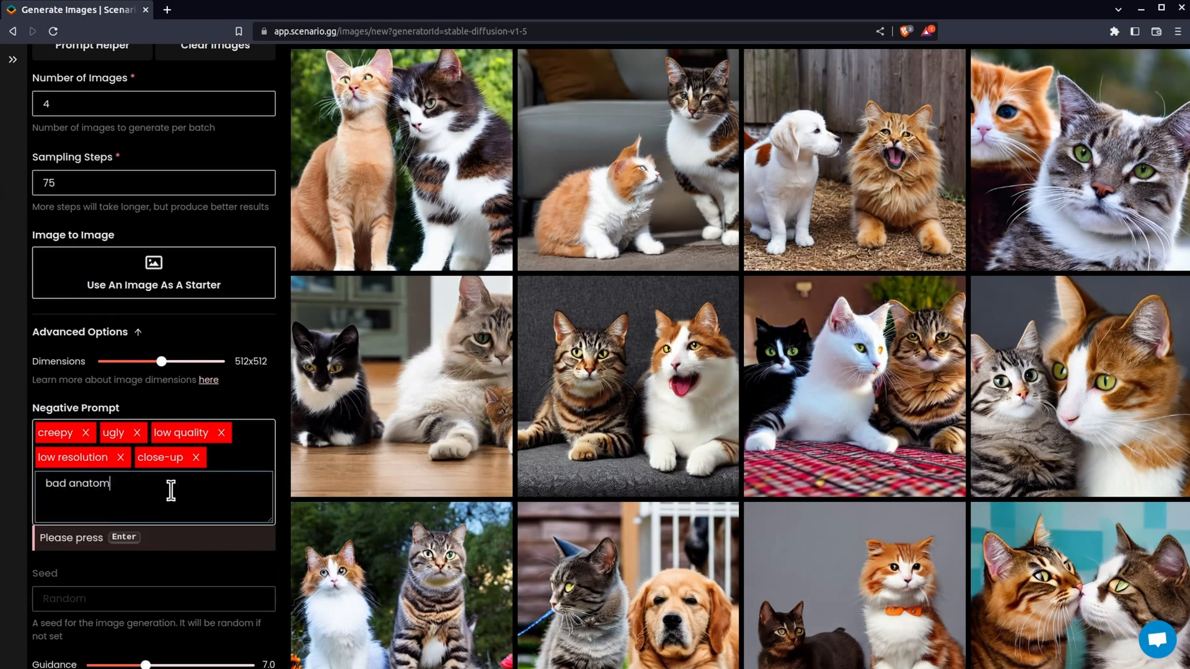
{"action": "type", "text": "d anatomy"}
{"action": "key", "text": "Return"}
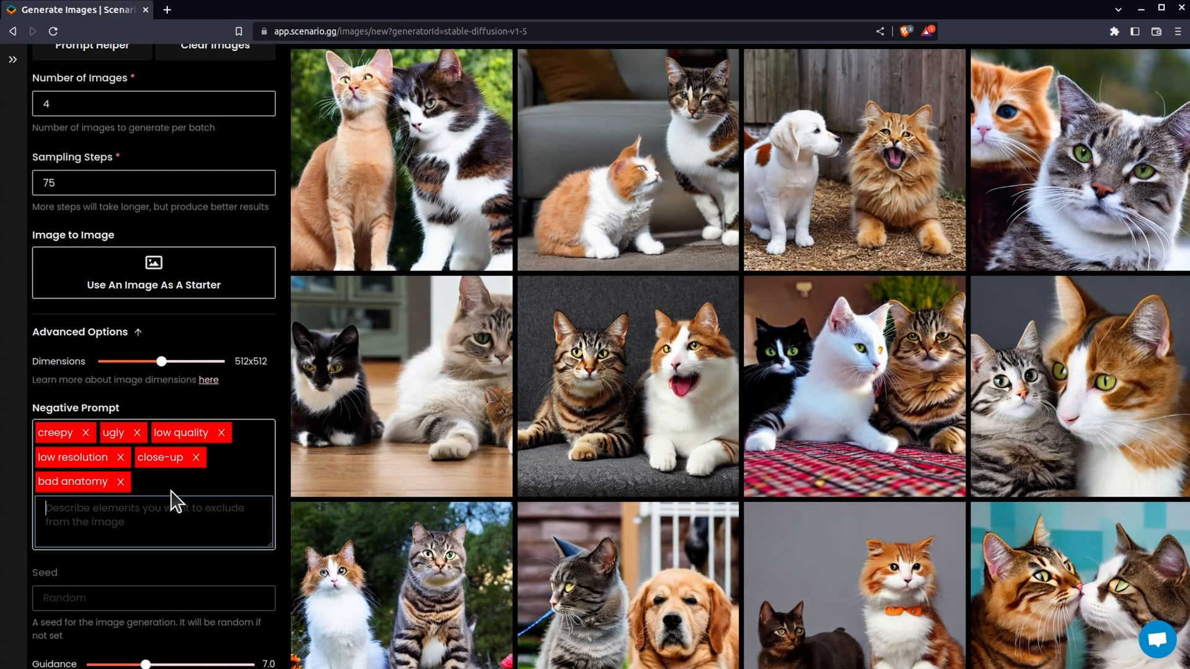
Generate images with "wide-angle" in the prompt and "bad anatomy" excluded, and look over the results.
{"action": "scroll", "coordinate": [174, 500], "scroll_direction": "up", "scroll_amount": 5}
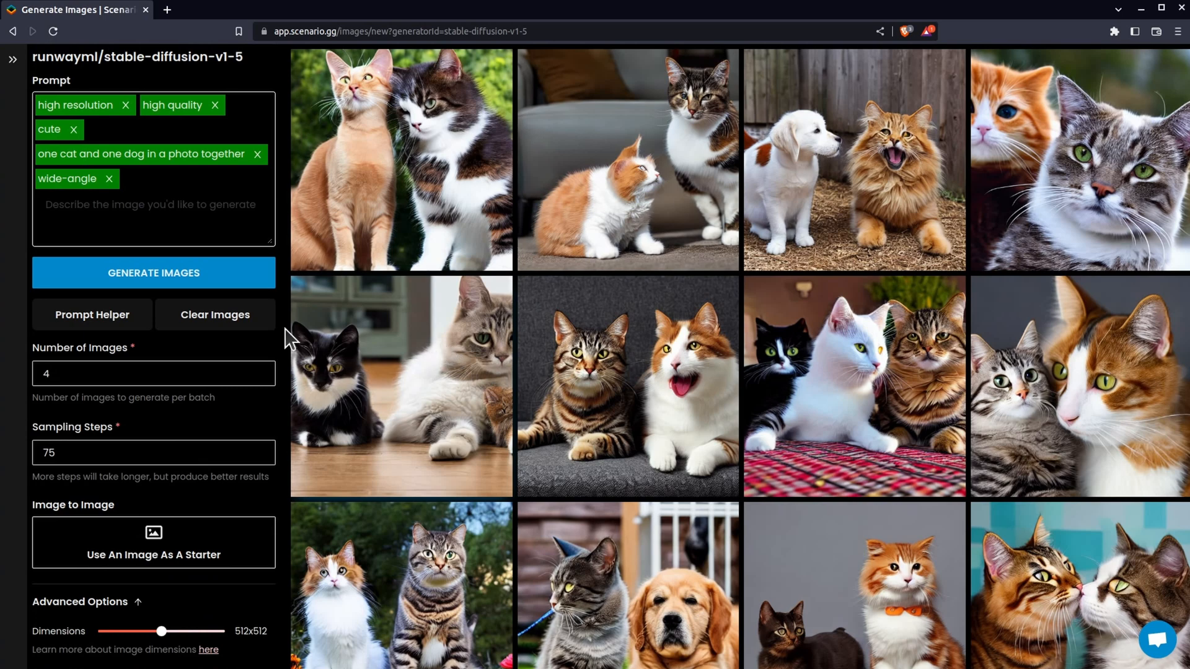
{"action": "left_click", "coordinate": [249, 279]}
{"action": "left_click", "coordinate": [249, 279]}
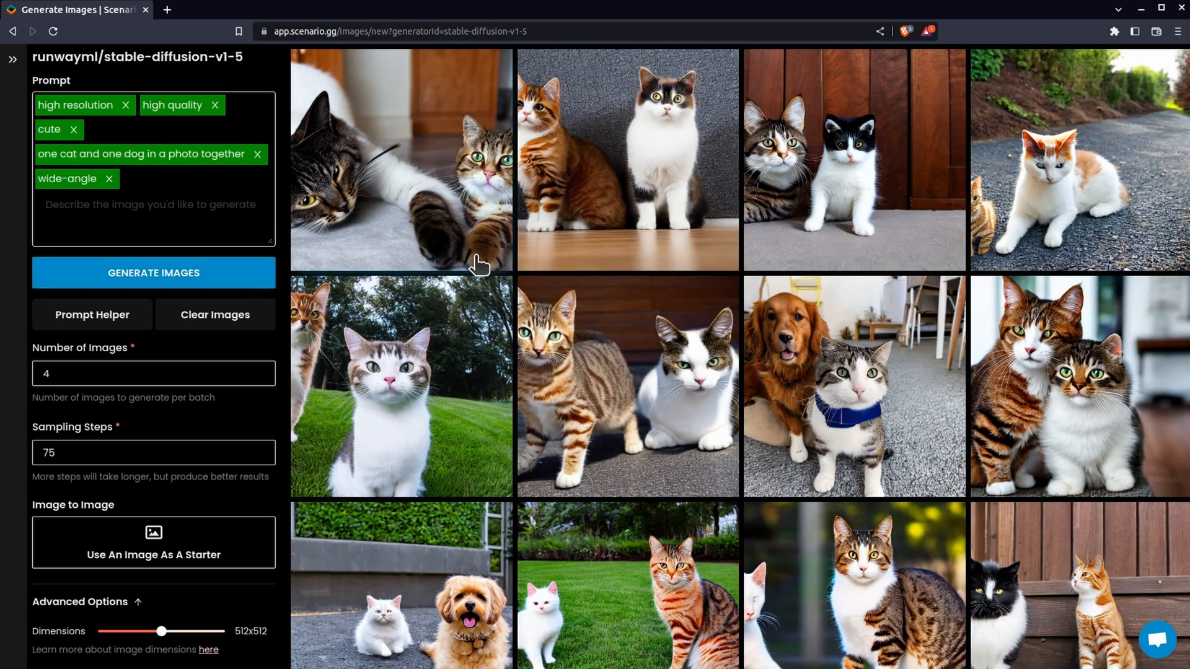
{"action": "scroll", "coordinate": [478, 266], "scroll_direction": "down", "scroll_amount": 2}
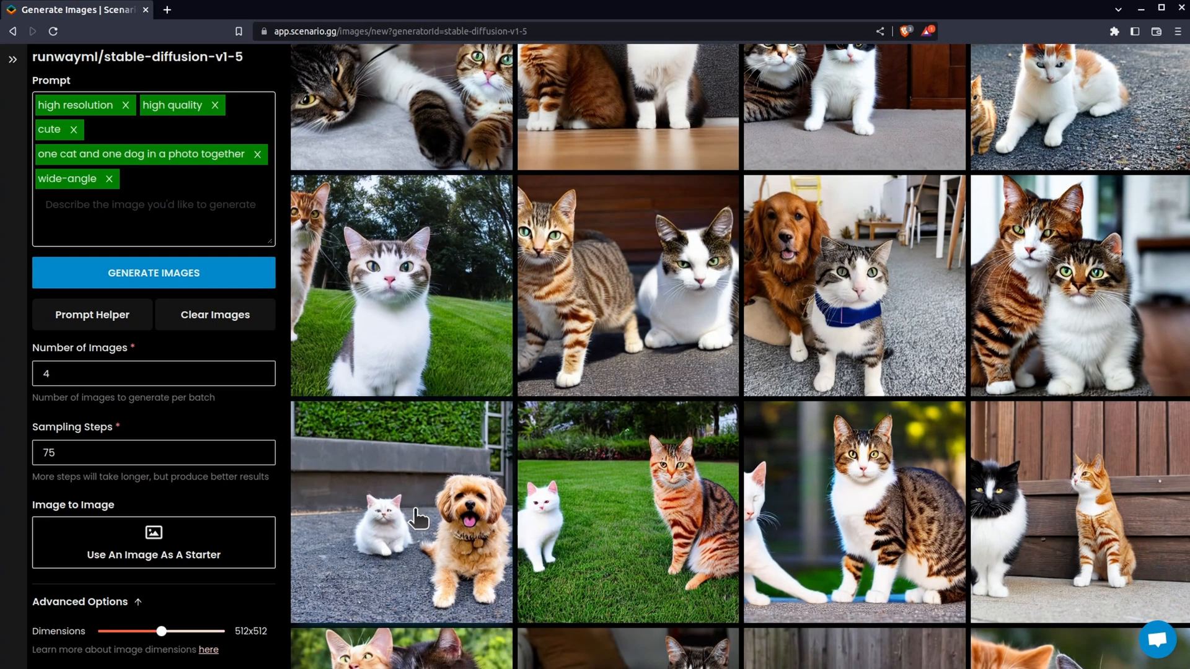
{"action": "scroll", "coordinate": [419, 441], "scroll_direction": "up", "scroll_amount": 2}
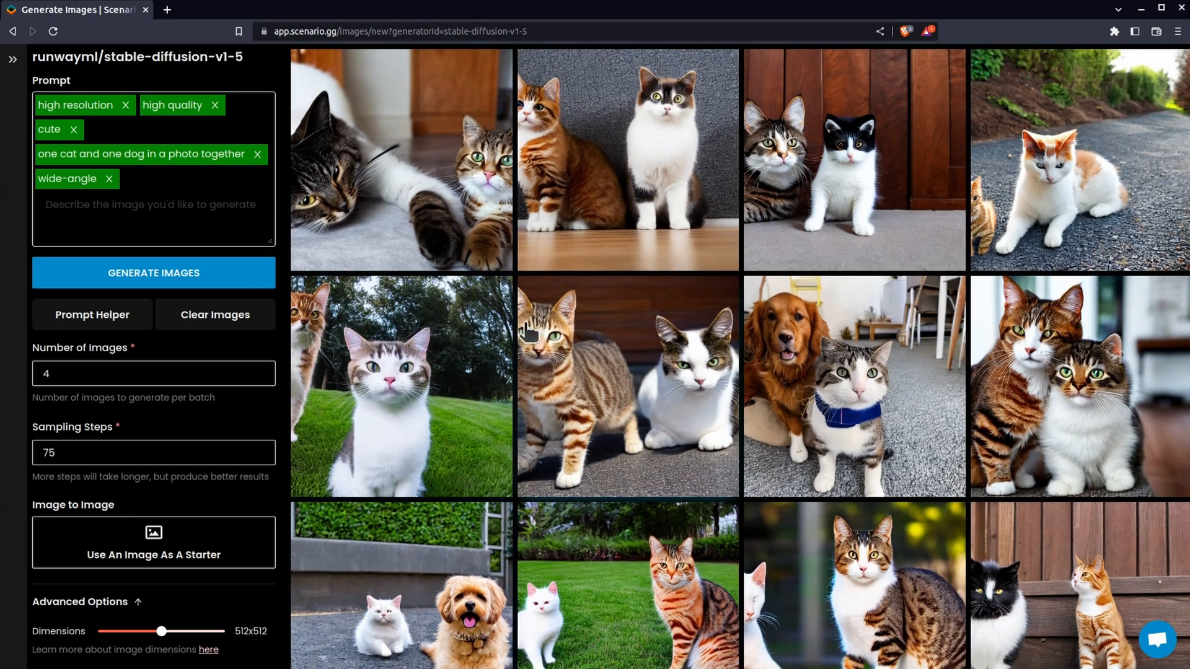
Add the tag "dog" to the main prompt, then generate images and review them.
{"action": "left_click", "coordinate": [162, 220]}
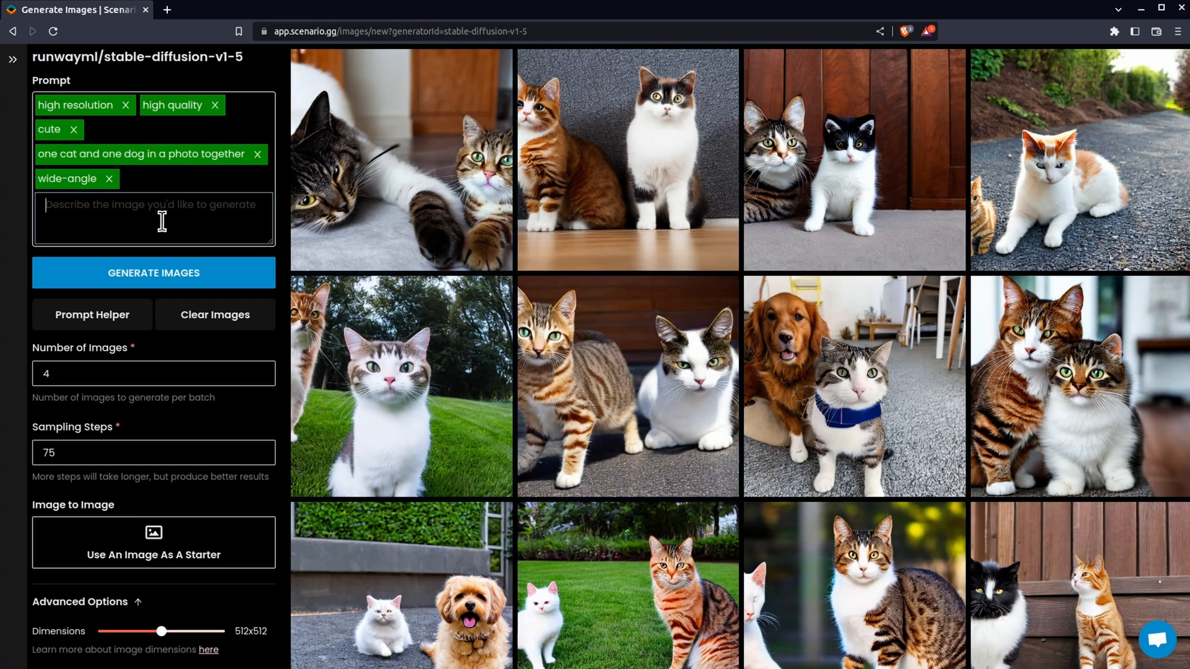
{"action": "type", "text": "dog"}
{"action": "key", "text": "Return"}
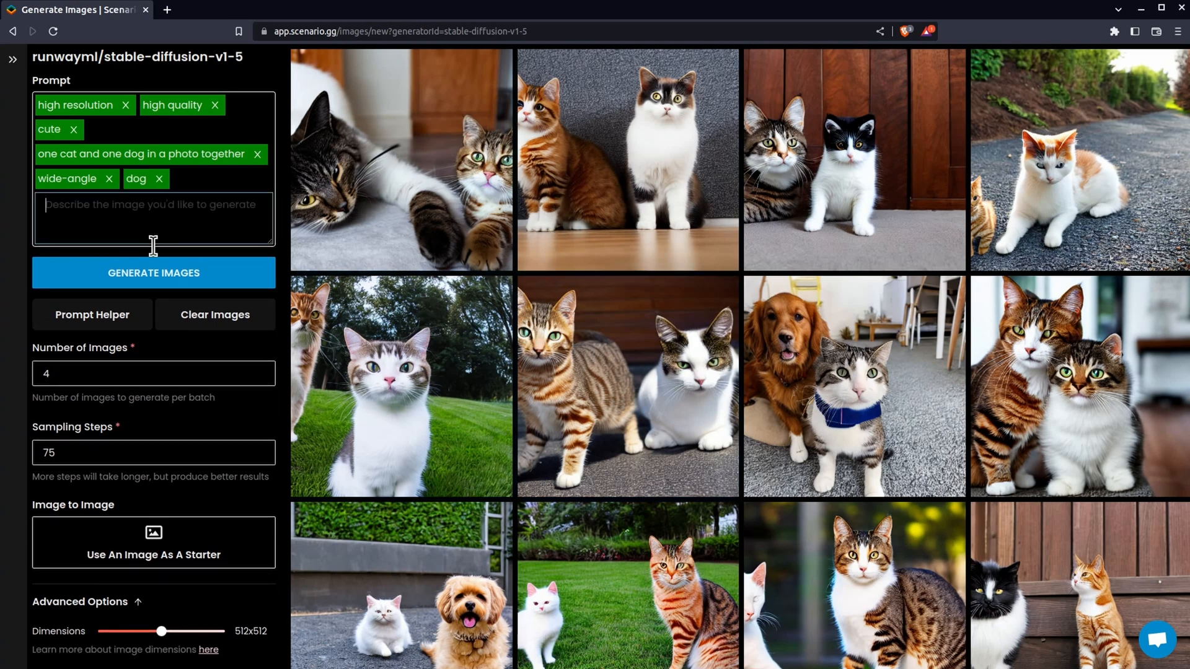
{"action": "left_click", "coordinate": [203, 275]}
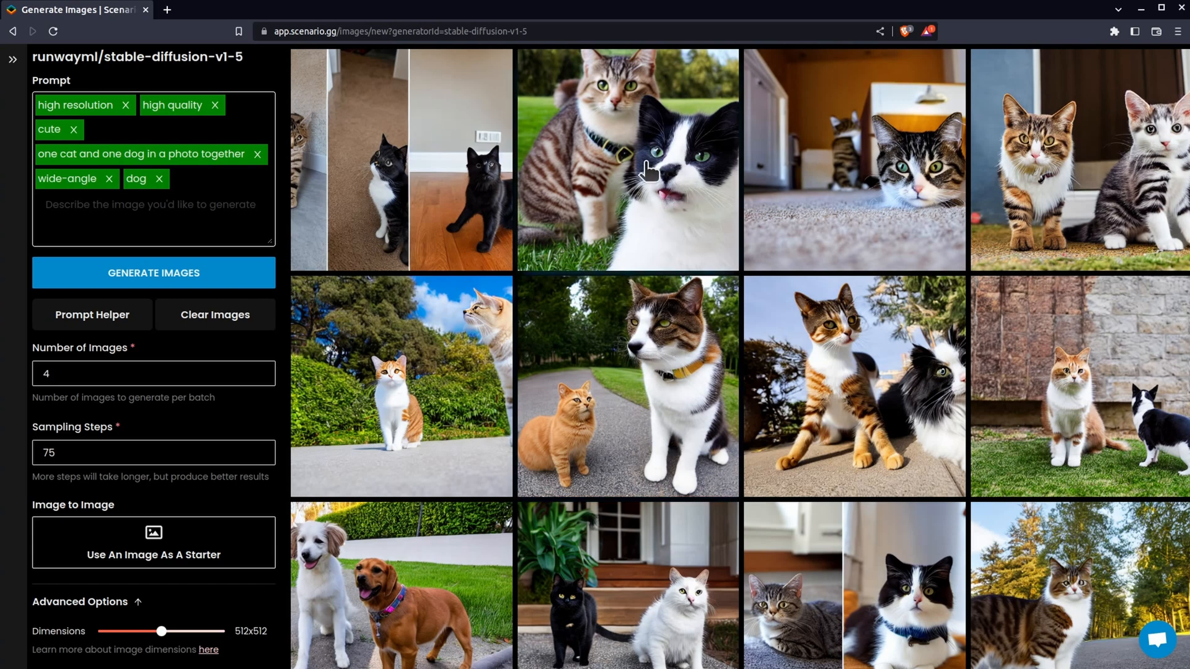
{"action": "scroll", "coordinate": [806, 279], "scroll_direction": "down", "scroll_amount": 3}
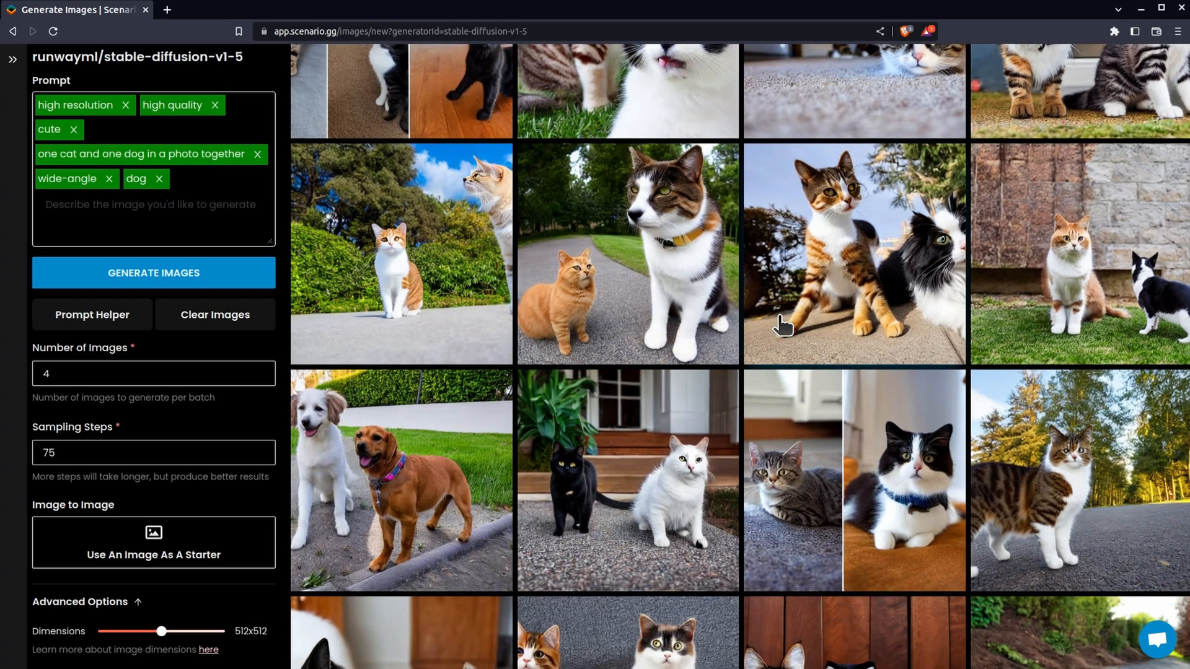
{"action": "scroll", "coordinate": [781, 321], "scroll_direction": "up", "scroll_amount": 1}
{"action": "scroll", "coordinate": [783, 325], "scroll_direction": "up", "scroll_amount": 2}
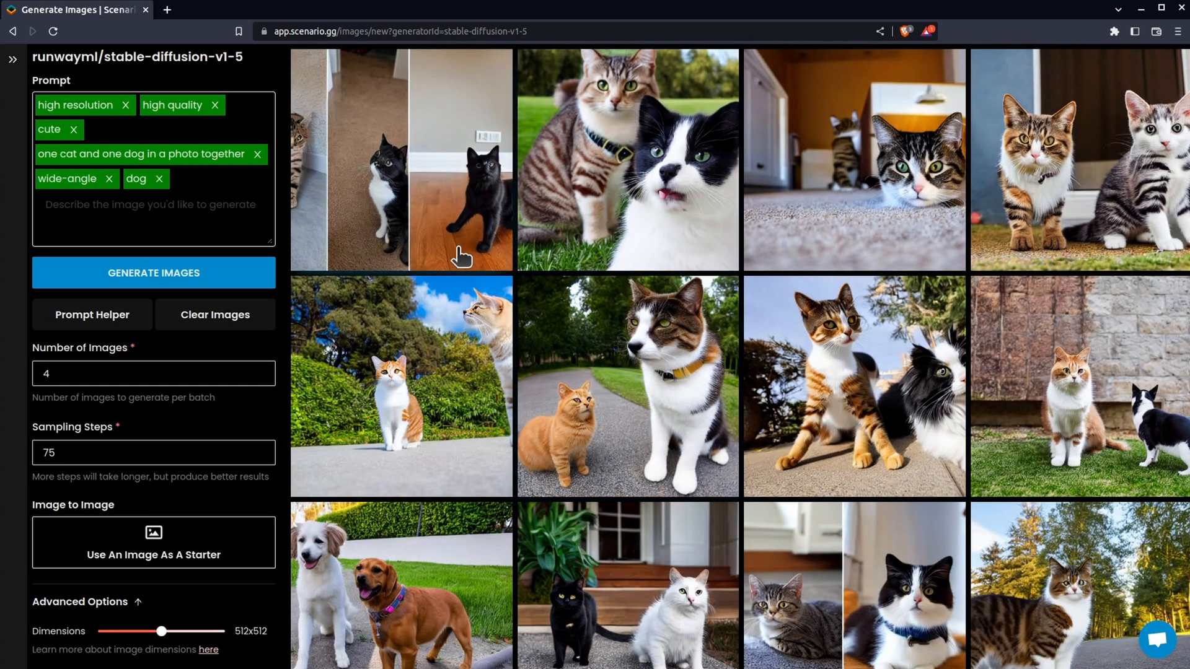
Remove the "wide-angle" and "dog" tags from the main prompt and "close-up" from the negative prompt.
{"action": "left_click", "coordinate": [109, 179]}
{"action": "left_click", "coordinate": [72, 178]}
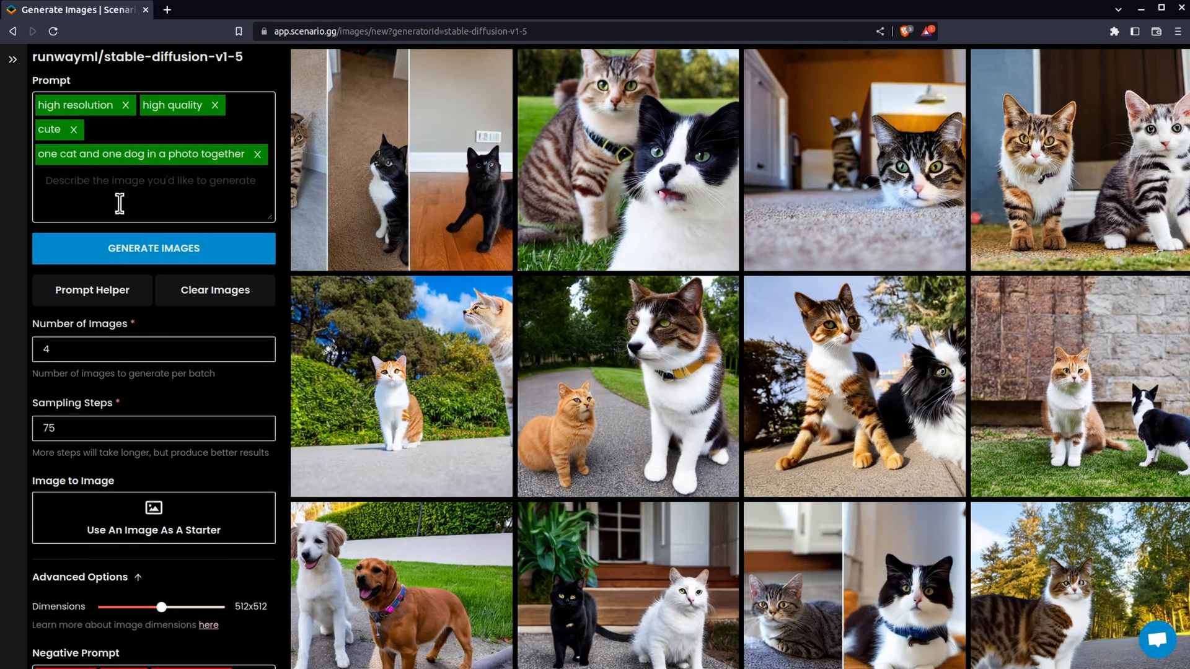
{"action": "scroll", "coordinate": [186, 341], "scroll_direction": "down", "scroll_amount": 4}
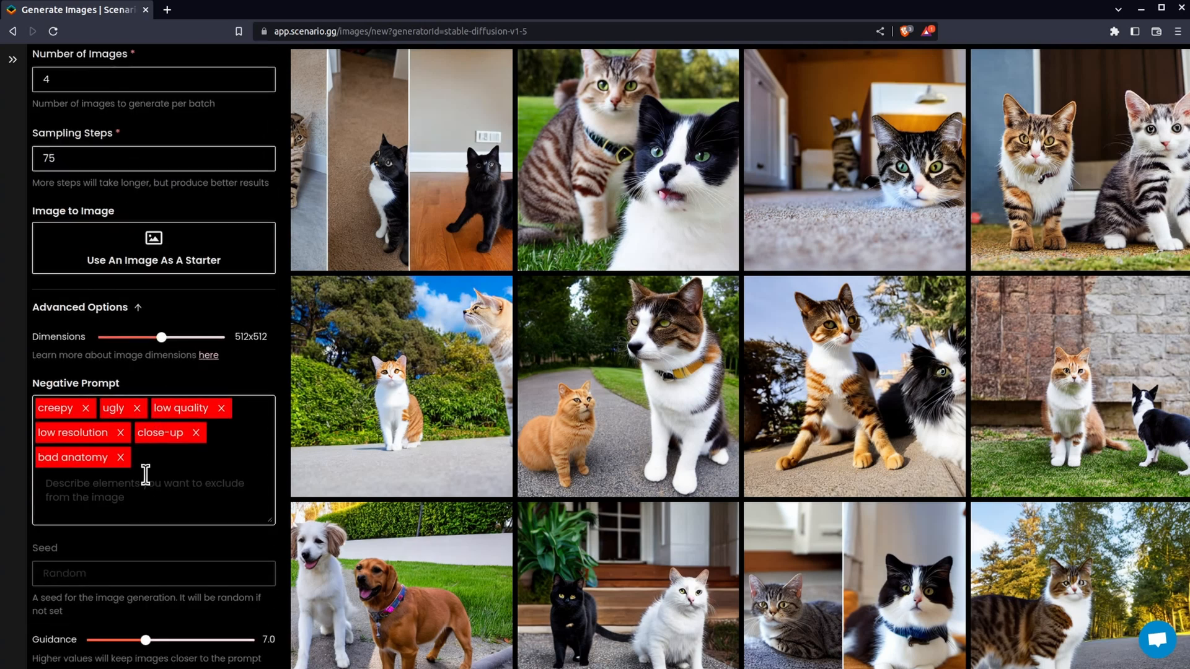
{"action": "left_click", "coordinate": [196, 432]}
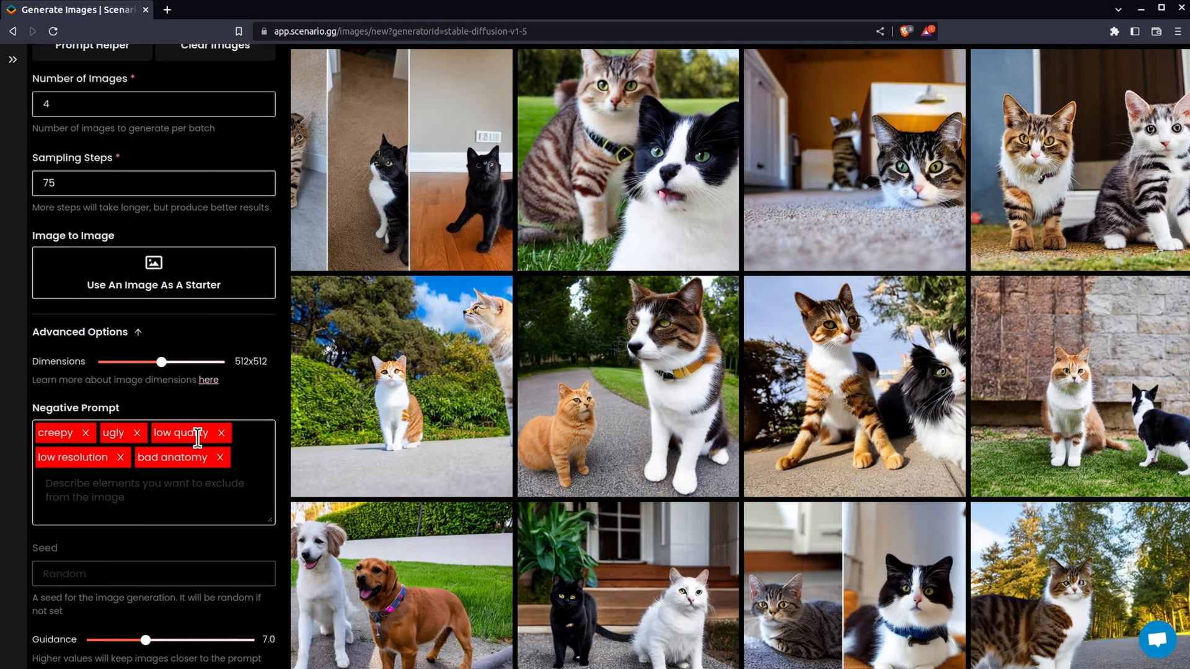
Generate images with the reduced prompt and negative prompt.
{"action": "scroll", "coordinate": [239, 482], "scroll_direction": "up", "scroll_amount": 4}
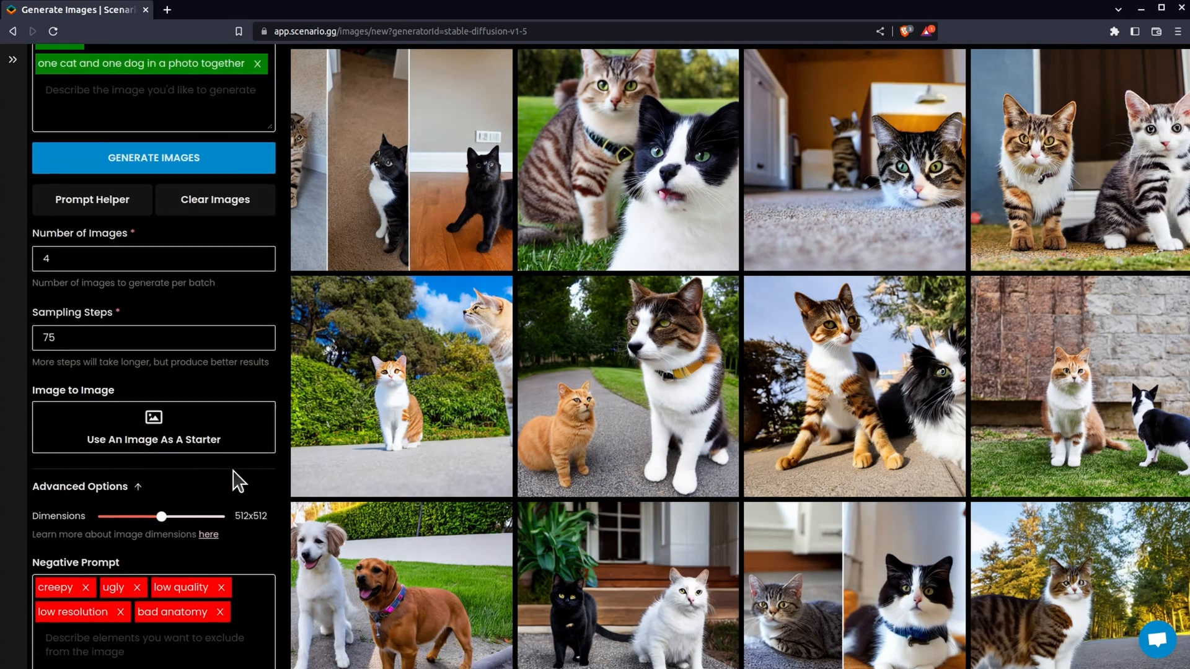
{"action": "left_click", "coordinate": [215, 250]}
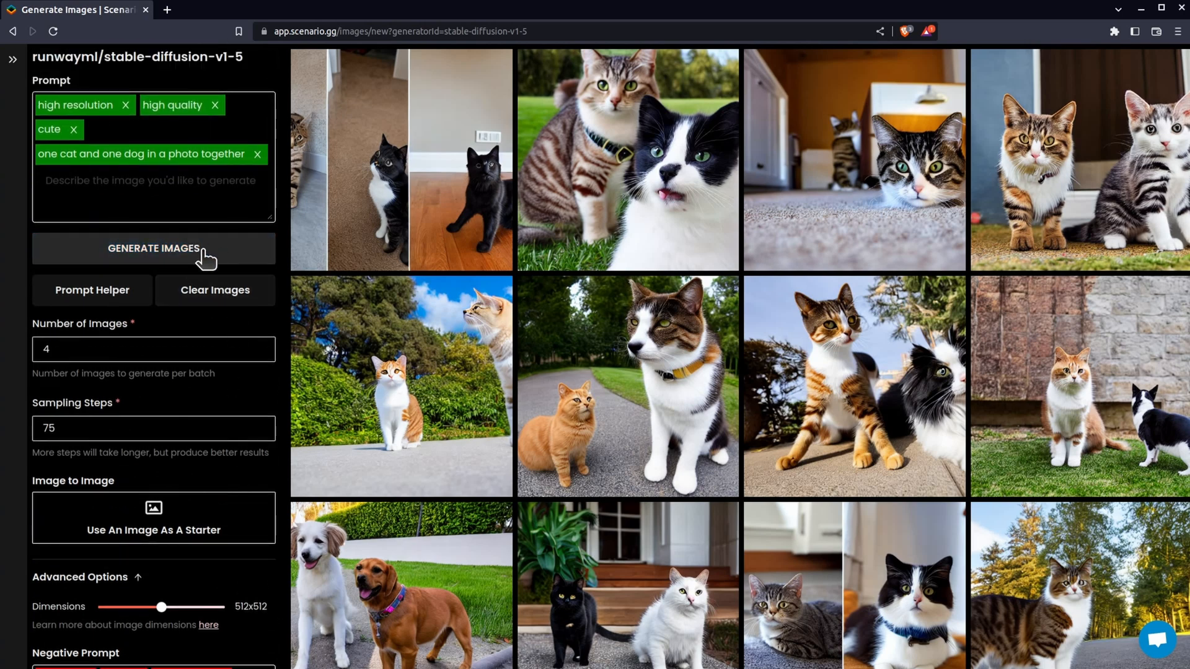
{"action": "left_click", "coordinate": [202, 250]}
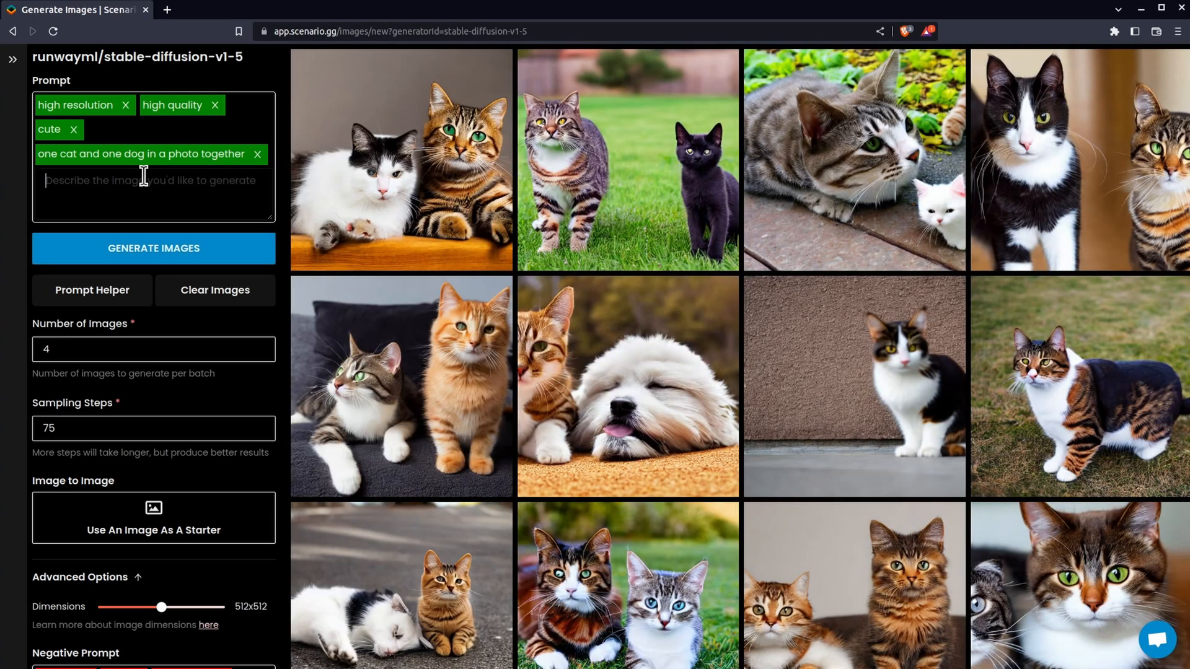
Replace the "one cat and one dog in a photo together" tag with "one dog and one cat in a photo together".
{"action": "type", "text": "one dog and one cat in a photo"}
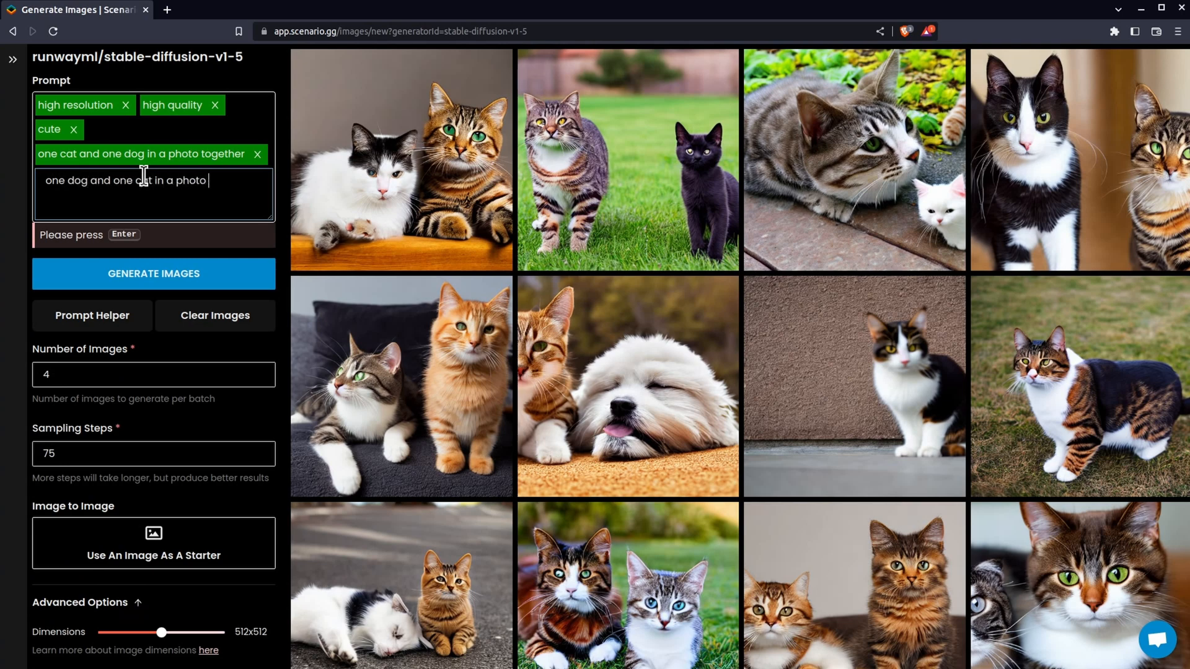
{"action": "key", "text": "Return"}
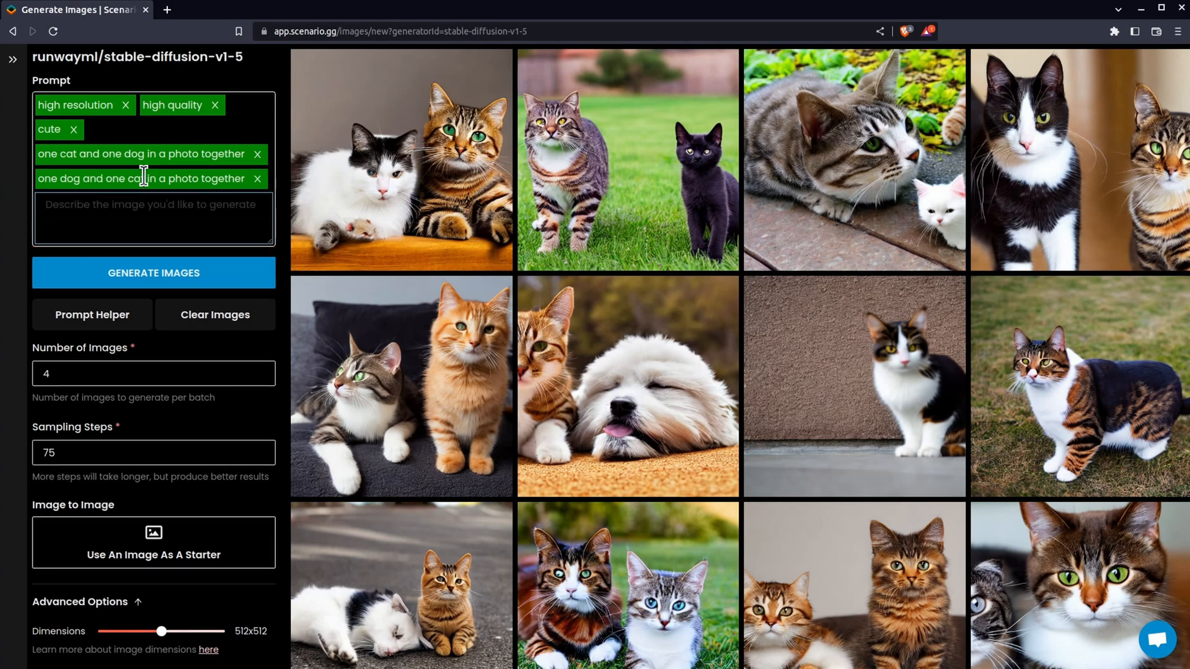
{"action": "left_click", "coordinate": [256, 155]}
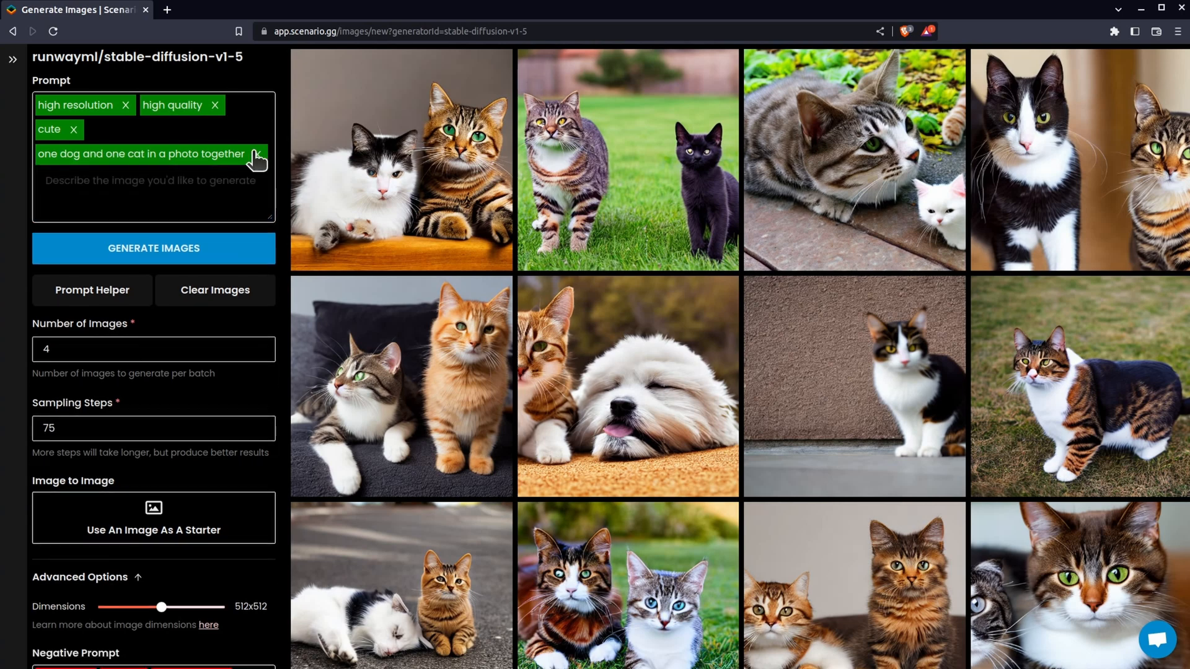
Generate images with the dog named before the cat and look over the results.
{"action": "double_click", "coordinate": [167, 261]}
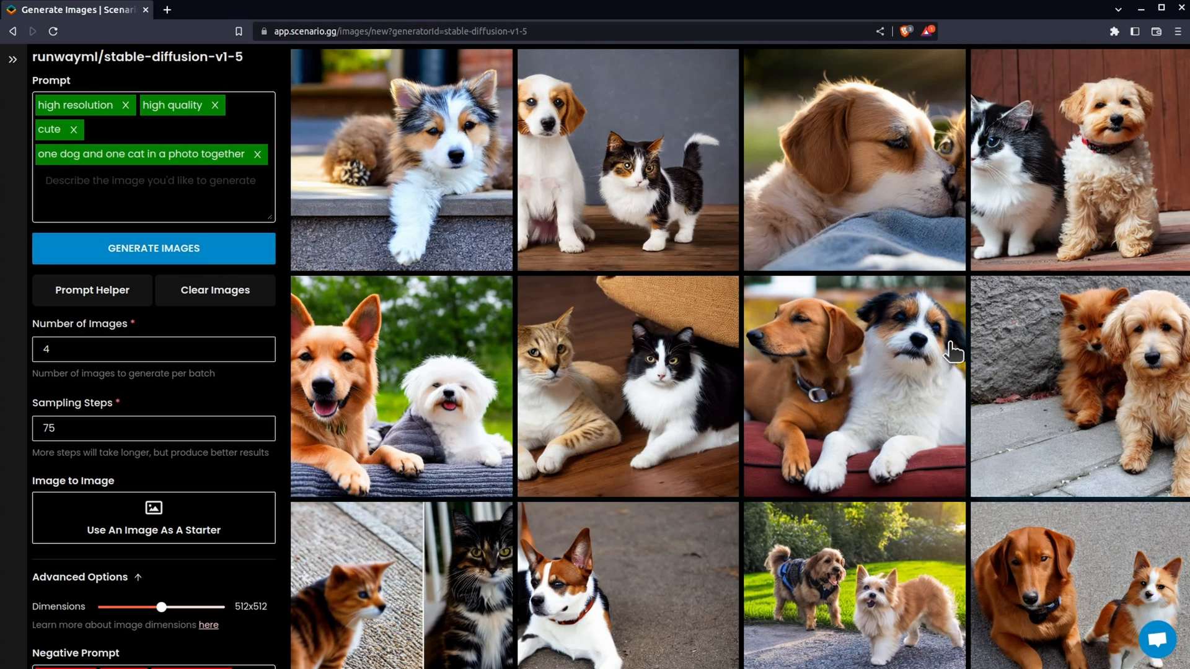
{"action": "scroll", "coordinate": [918, 403], "scroll_direction": "down", "scroll_amount": 2}
{"action": "scroll", "coordinate": [884, 462], "scroll_direction": "up", "scroll_amount": 2}
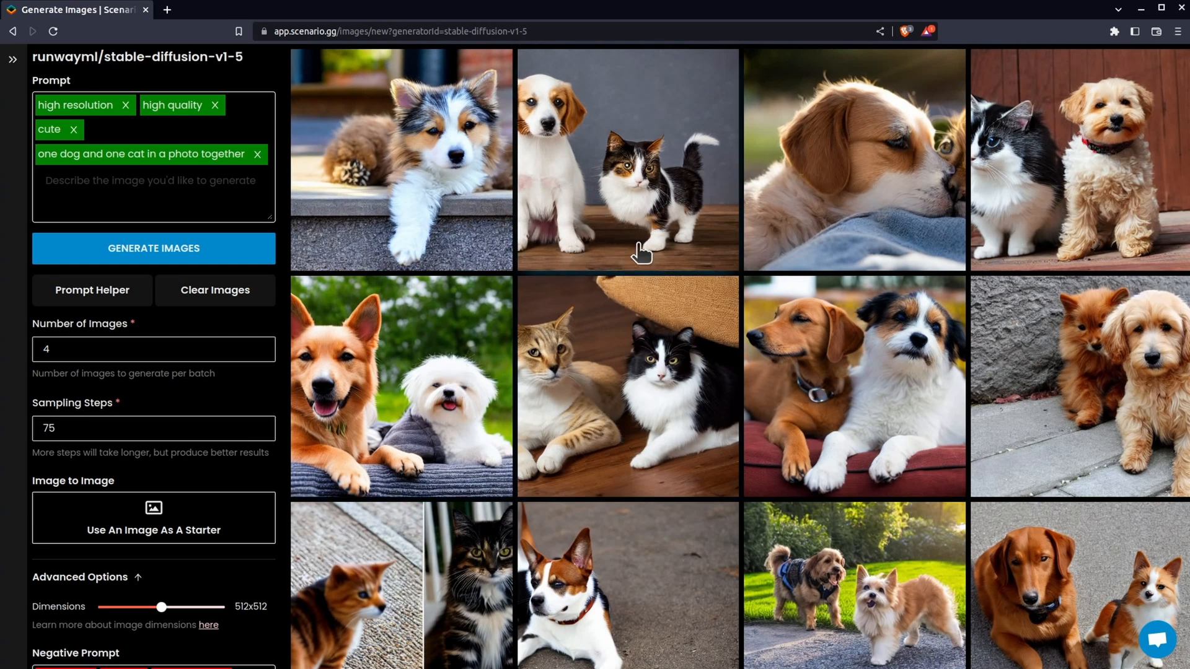
Replace the "one dog and one cat in a photo together" tag with the separate tags "one dog" and "one cat".
{"action": "left_click", "coordinate": [258, 155]}
{"action": "left_click", "coordinate": [192, 173]}
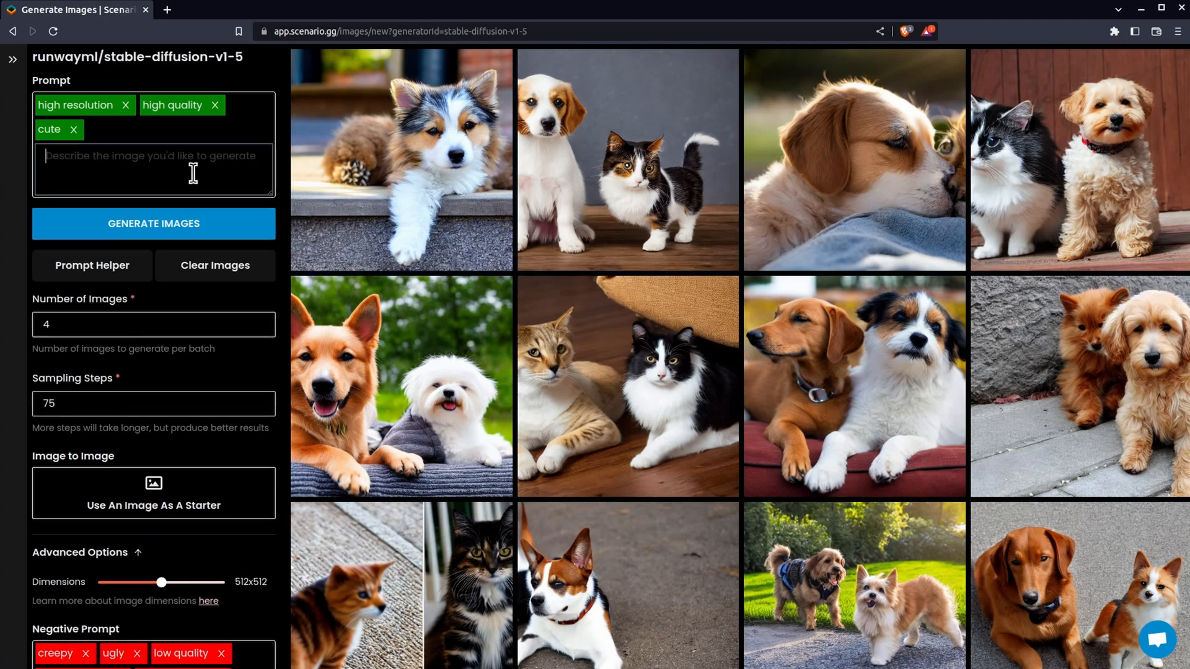
{"action": "type", "text": "one dog, one cat"}
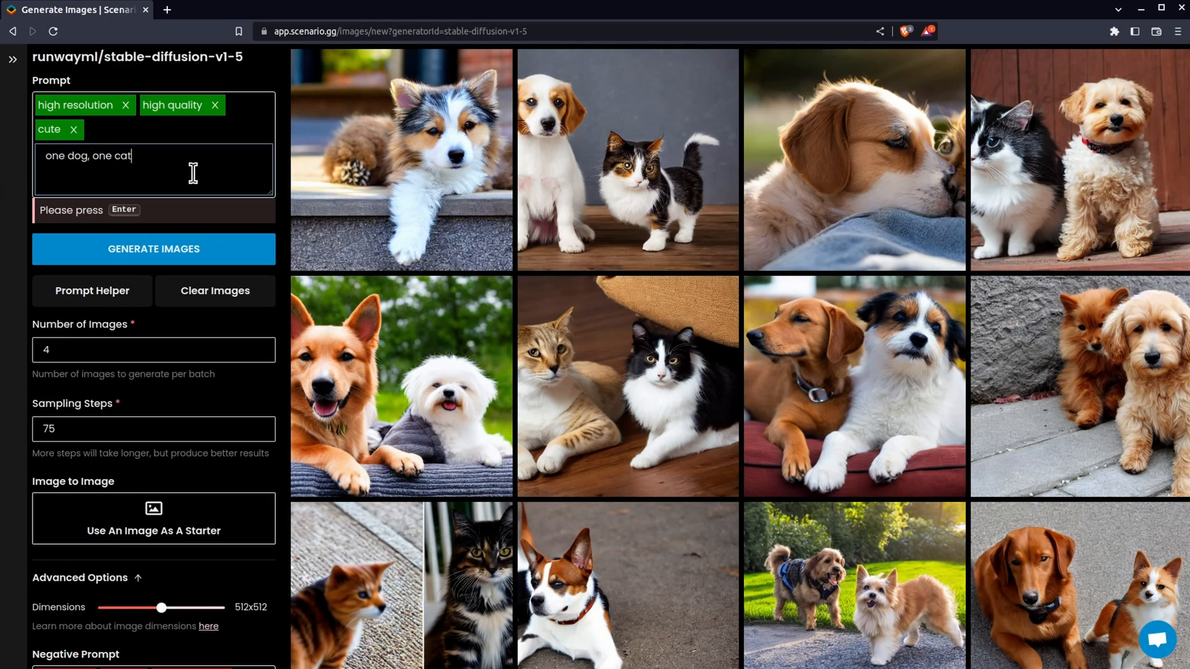
{"action": "key", "text": "Return"}
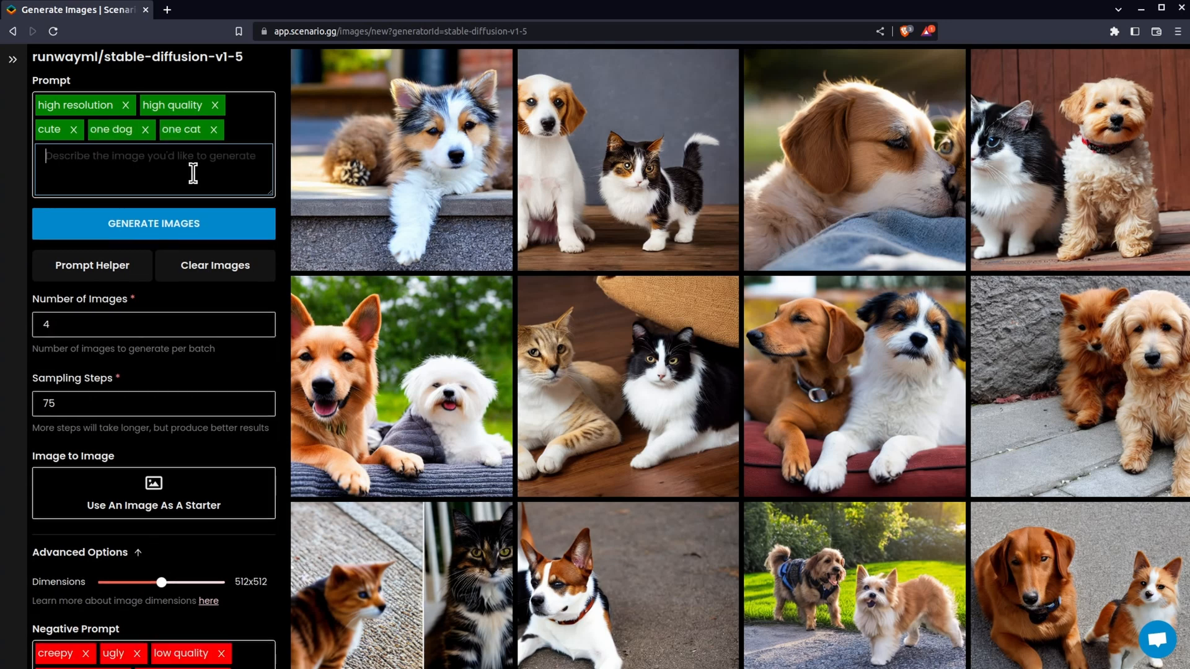
Generate images with the separate "one dog" and "one cat" tags and review which animals they show.
{"action": "left_click", "coordinate": [204, 229]}
{"action": "left_click", "coordinate": [206, 228]}
{"action": "left_click", "coordinate": [206, 229]}
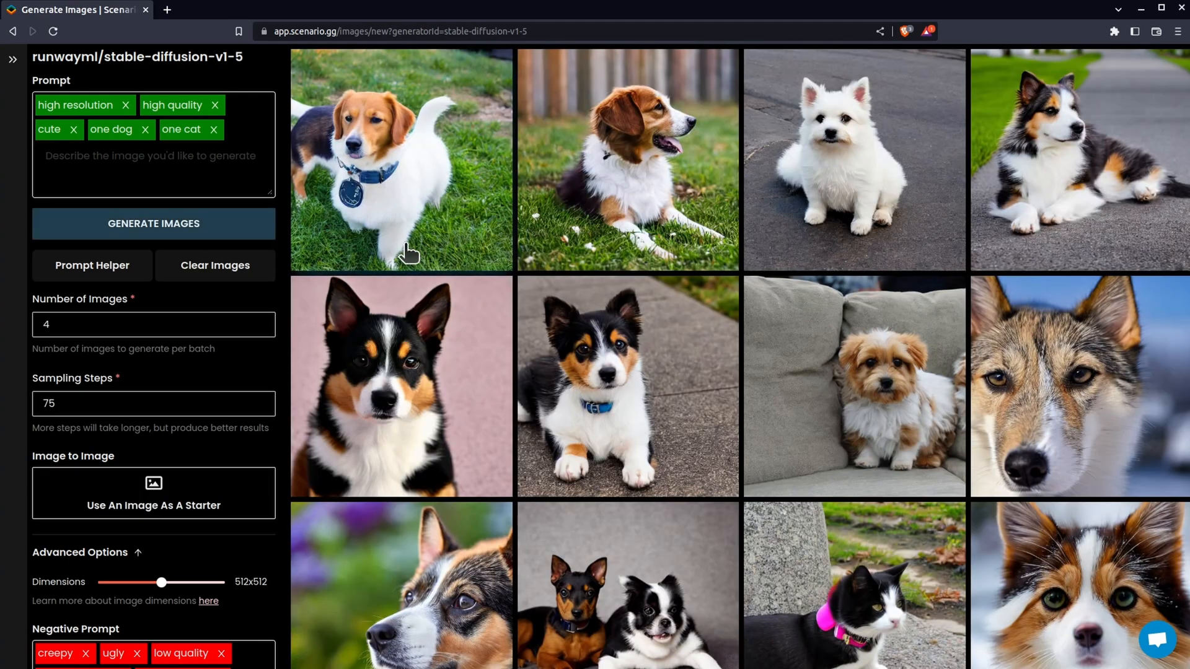
{"action": "scroll", "coordinate": [411, 359], "scroll_direction": "down", "scroll_amount": 3}
{"action": "scroll", "coordinate": [412, 365], "scroll_direction": "up", "scroll_amount": 1}
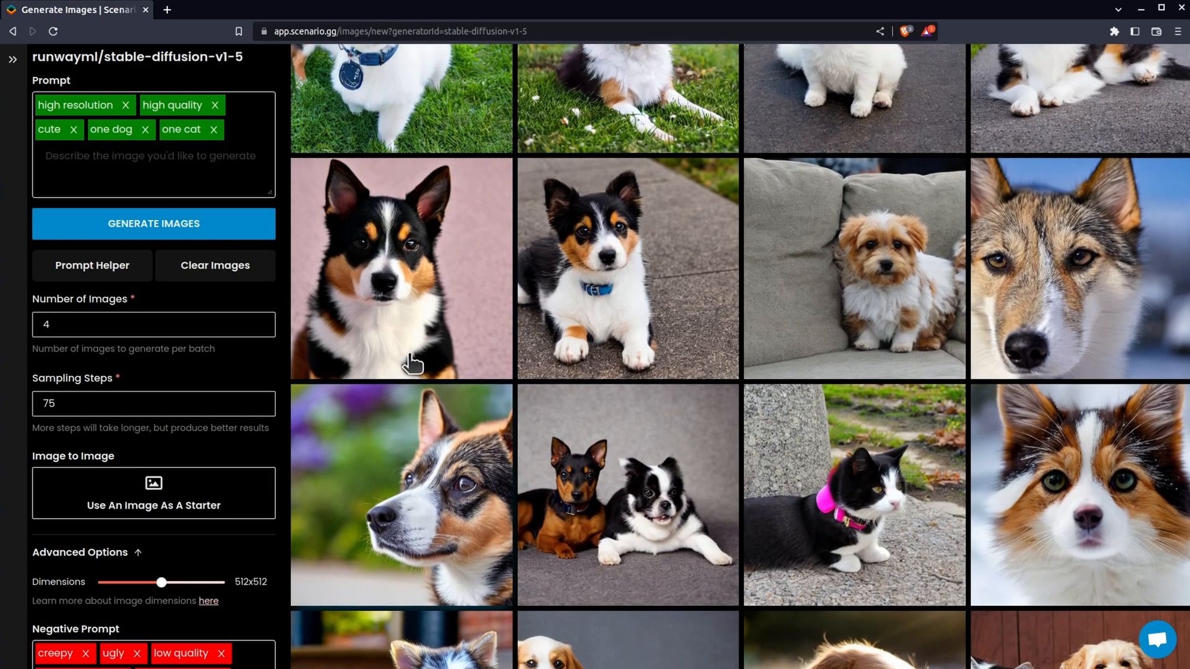
{"action": "scroll", "coordinate": [411, 364], "scroll_direction": "up", "scroll_amount": 2}
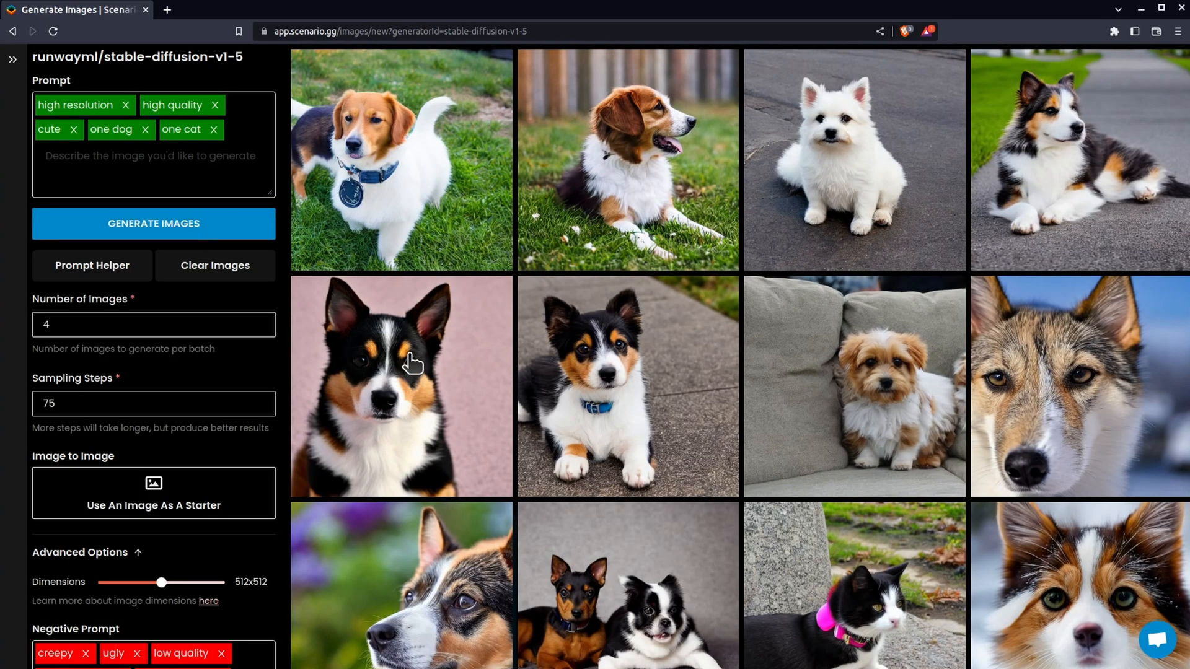
Replace the "one dog" and "one cat" tags in the main prompt with the single tag "dog and cat".
{"action": "left_click", "coordinate": [145, 130]}
{"action": "left_click", "coordinate": [144, 133]}
{"action": "left_click", "coordinate": [133, 159]}
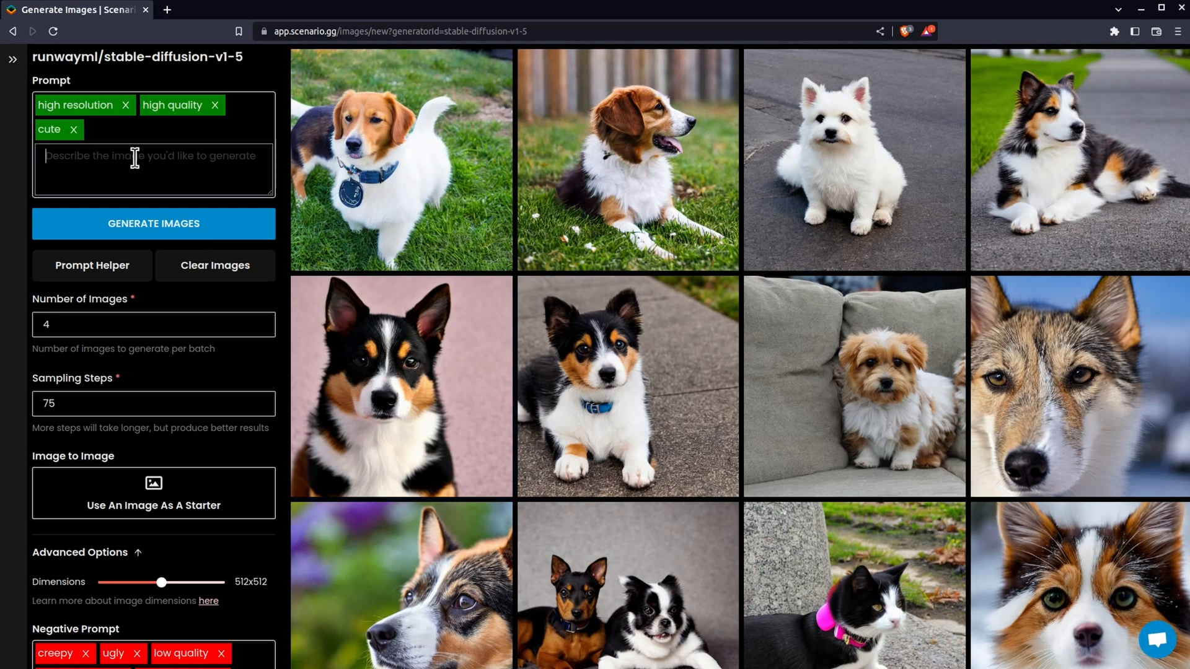
{"action": "type", "text": "dog and cat"}
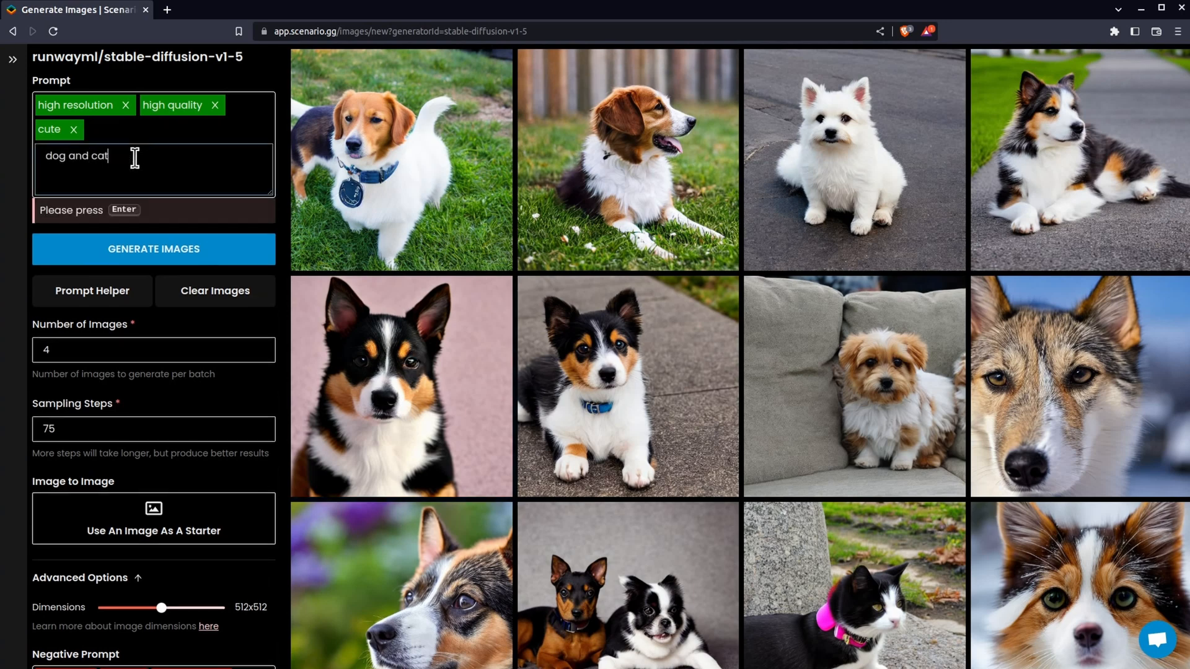
{"action": "key", "text": "Return"}
Add the tags "many dogs" and "many cats" to the negative prompt.
{"action": "scroll", "coordinate": [223, 316], "scroll_direction": "down", "scroll_amount": 4}
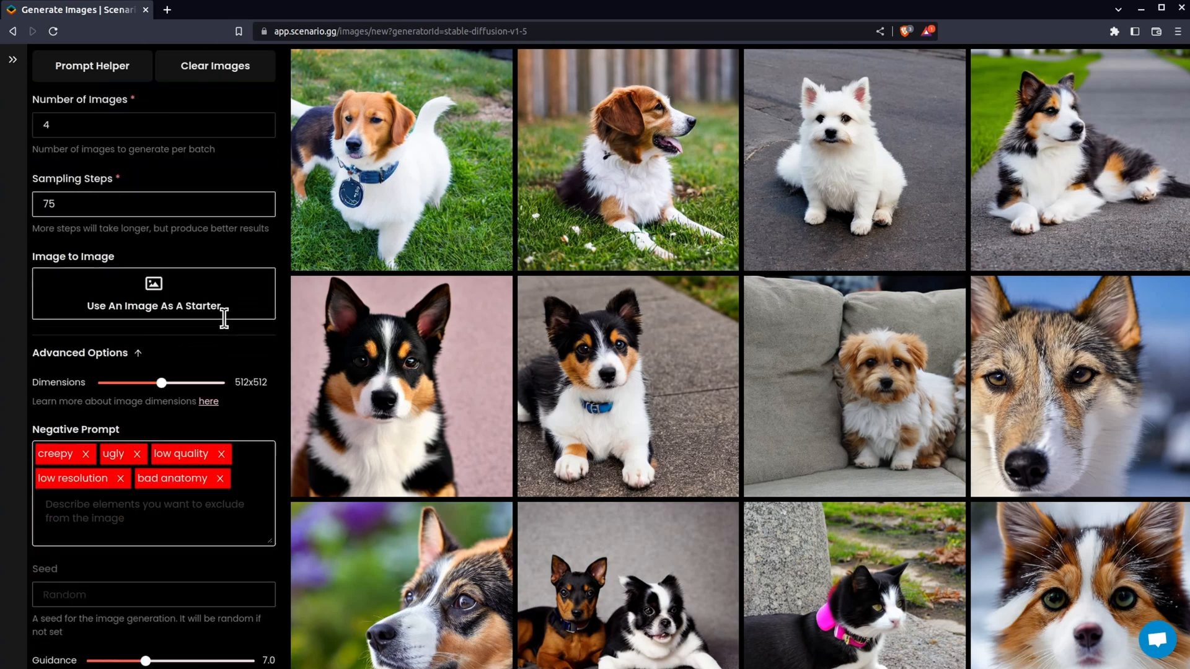
{"action": "left_click", "coordinate": [155, 490]}
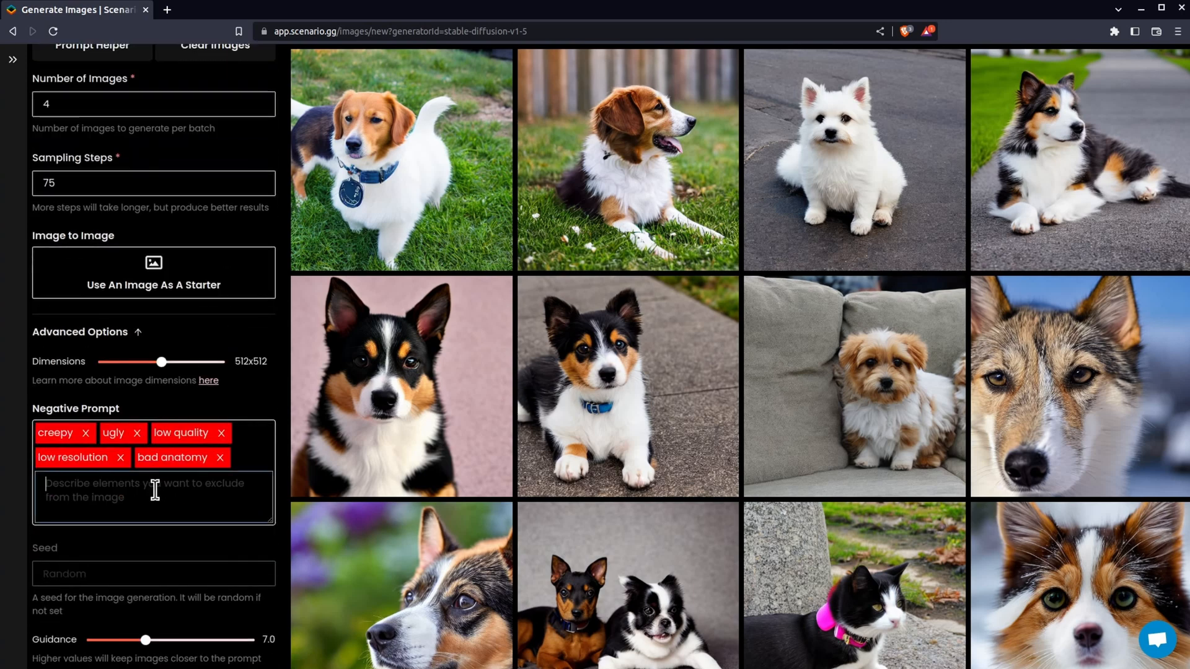
{"action": "type", "text": "many dogs, many cats"}
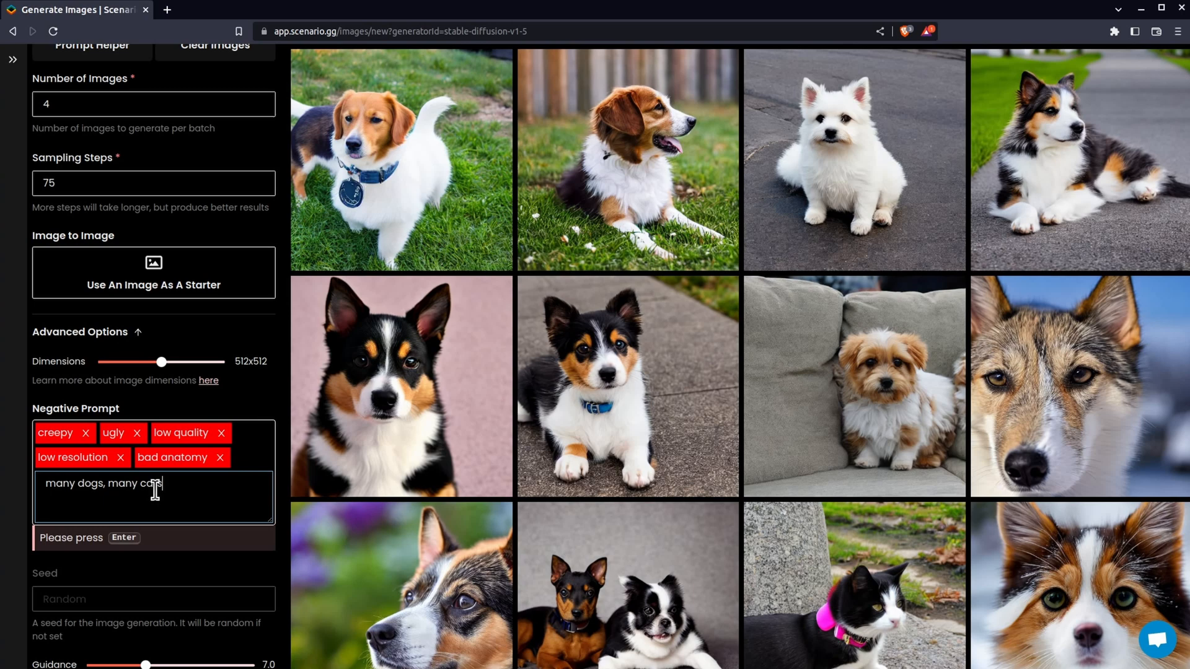
{"action": "key", "text": "Return"}
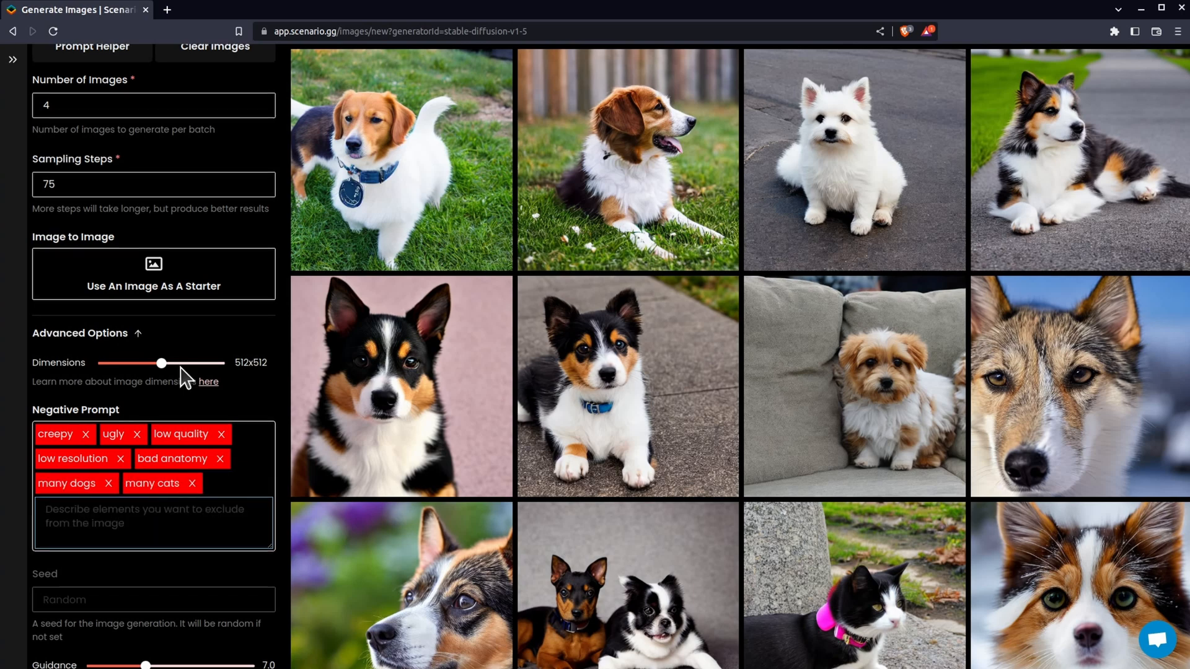
Generate several batches of images with the "dog and cat" tag and the new exclusions, and review which animals they show.
{"action": "scroll", "coordinate": [180, 378], "scroll_direction": "up", "scroll_amount": 4}
{"action": "left_click", "coordinate": [215, 230]}
{"action": "left_click", "coordinate": [215, 230]}
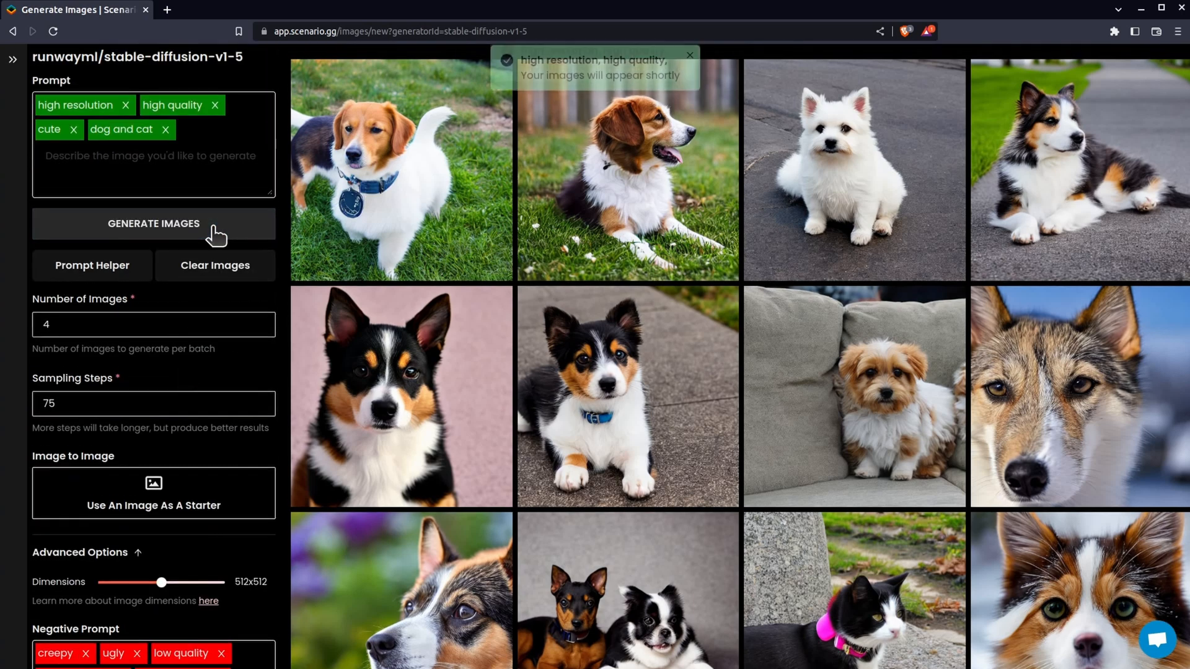
{"action": "left_click", "coordinate": [215, 231]}
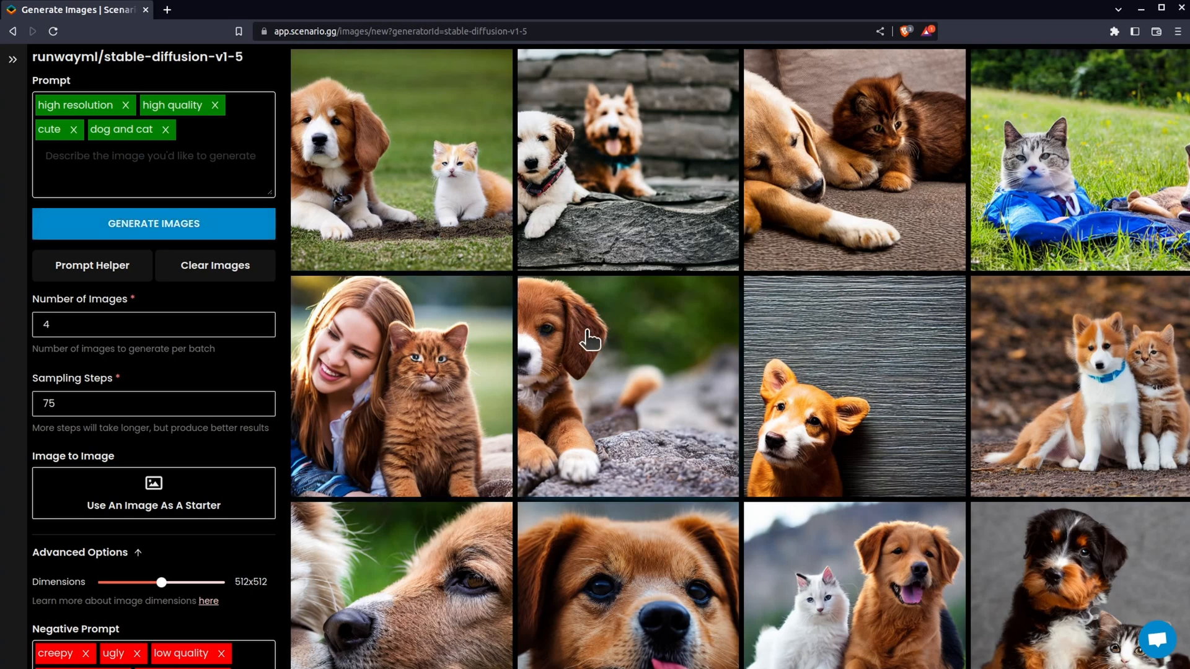
{"action": "scroll", "coordinate": [591, 325], "scroll_direction": "down", "scroll_amount": 2}
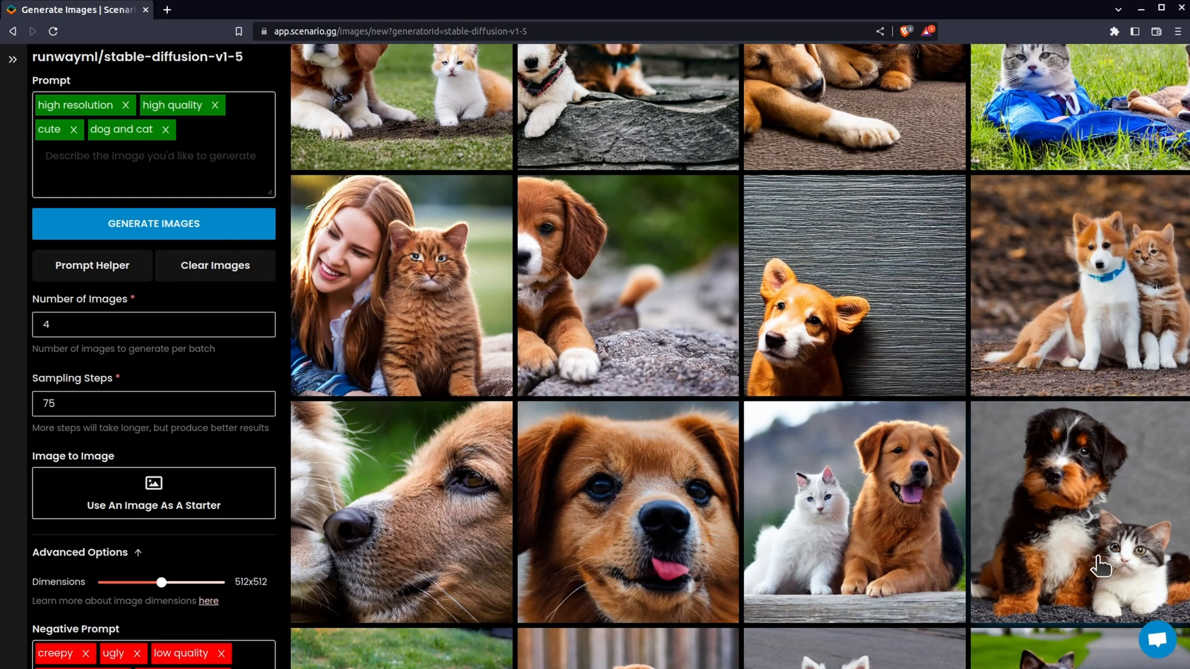
{"action": "scroll", "coordinate": [843, 558], "scroll_direction": "up", "scroll_amount": 2}
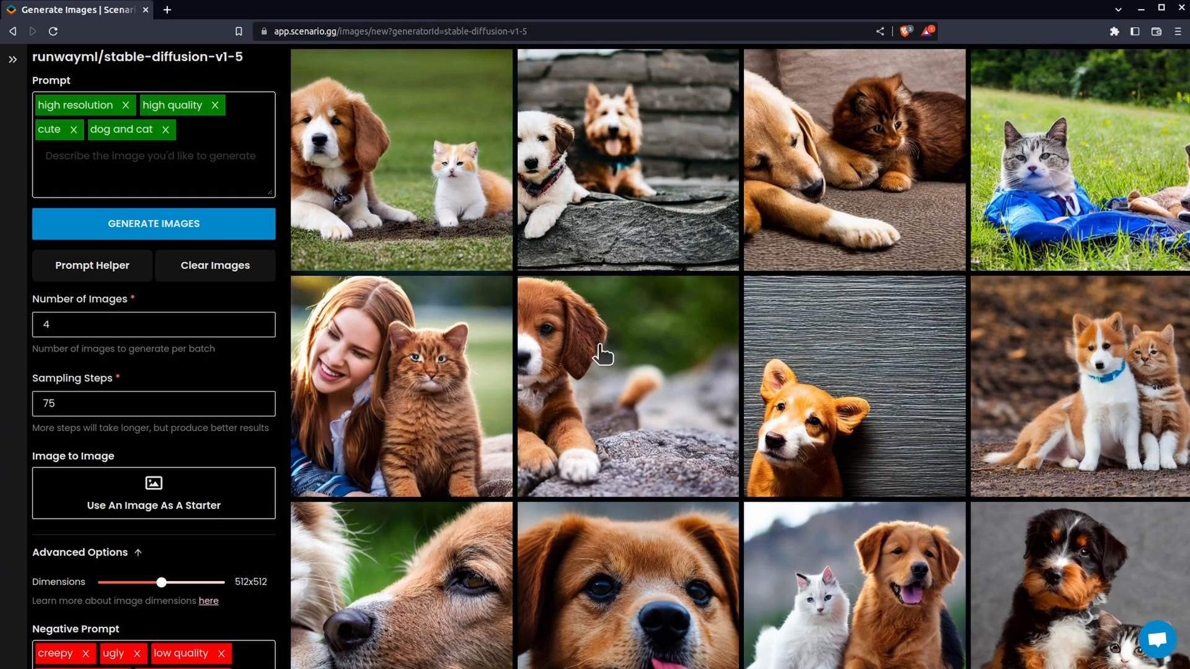
{"action": "scroll", "coordinate": [778, 484], "scroll_direction": "down", "scroll_amount": 2}
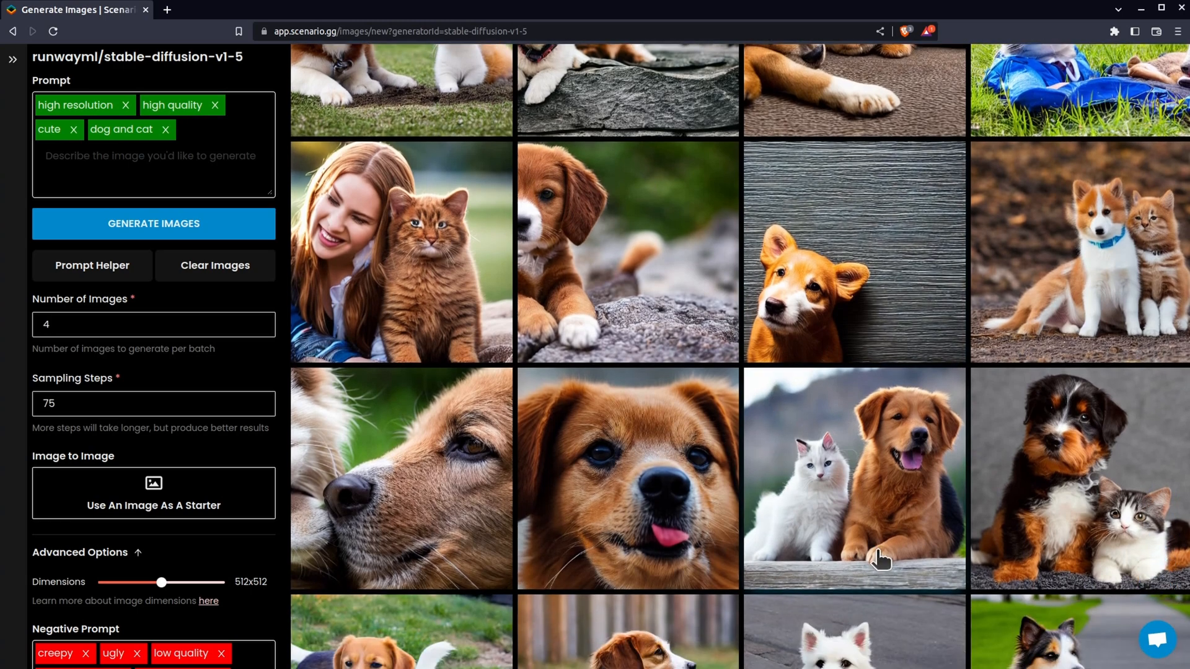
{"action": "scroll", "coordinate": [1073, 514], "scroll_direction": "up", "scroll_amount": 2}
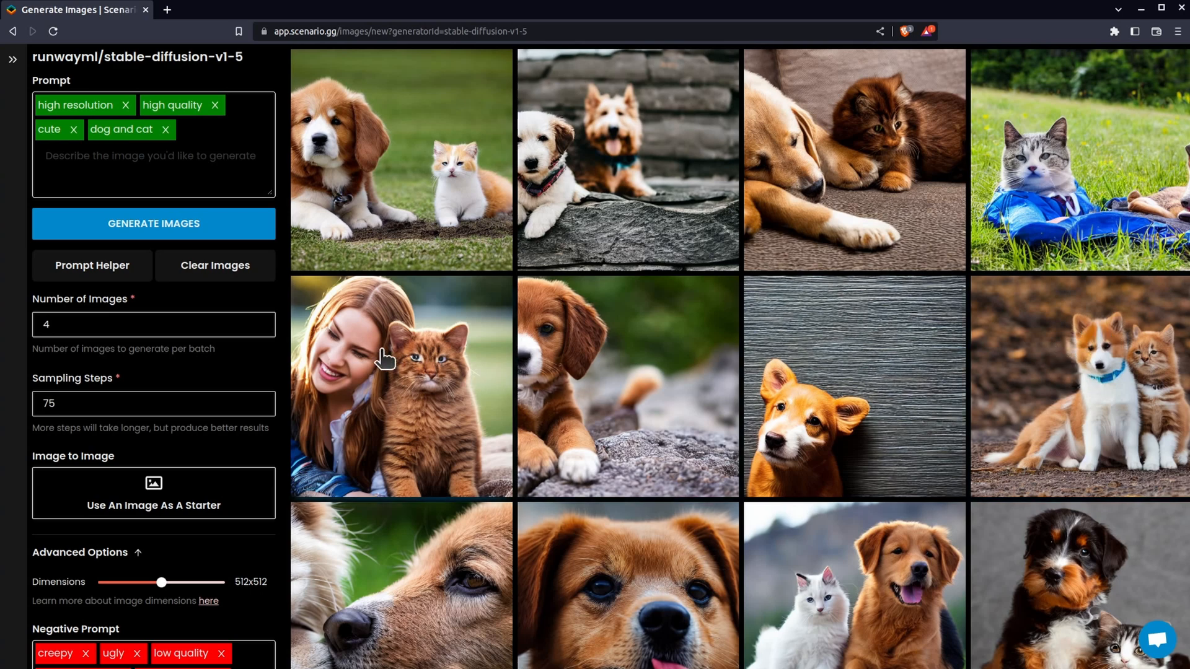
Add the tags "people" and "person" to the negative prompt.
{"action": "scroll", "coordinate": [164, 480], "scroll_direction": "down", "scroll_amount": 4}
{"action": "left_click", "coordinate": [164, 487]}
{"action": "type", "text": "people, person"}
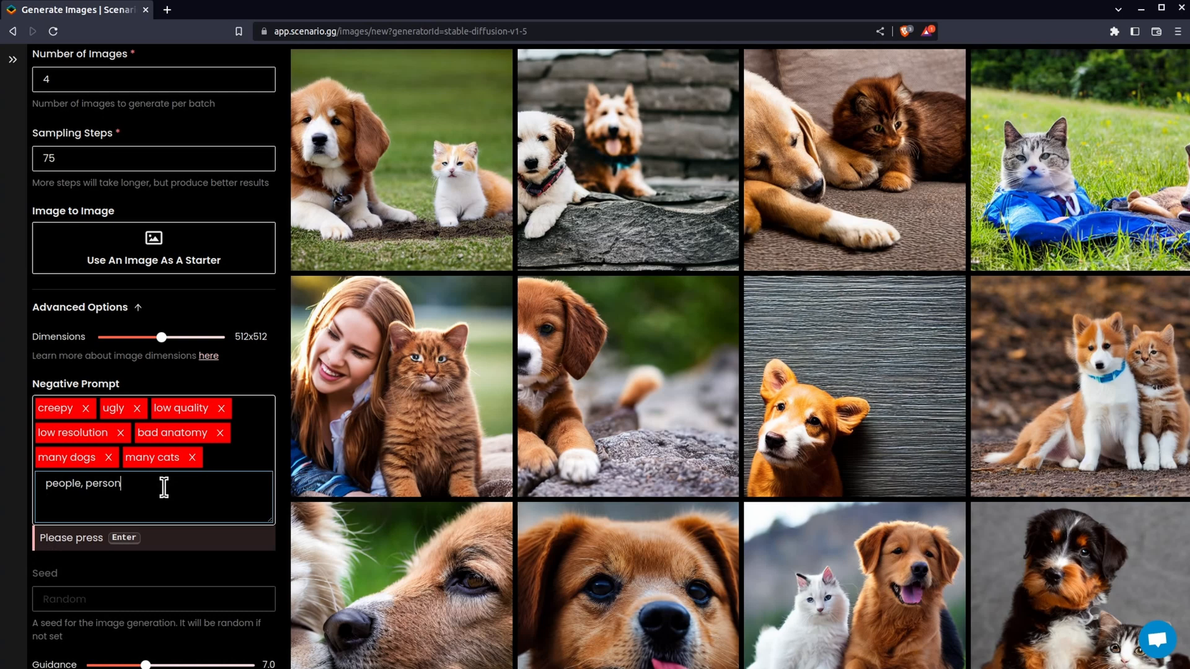
{"action": "key", "text": "Return"}
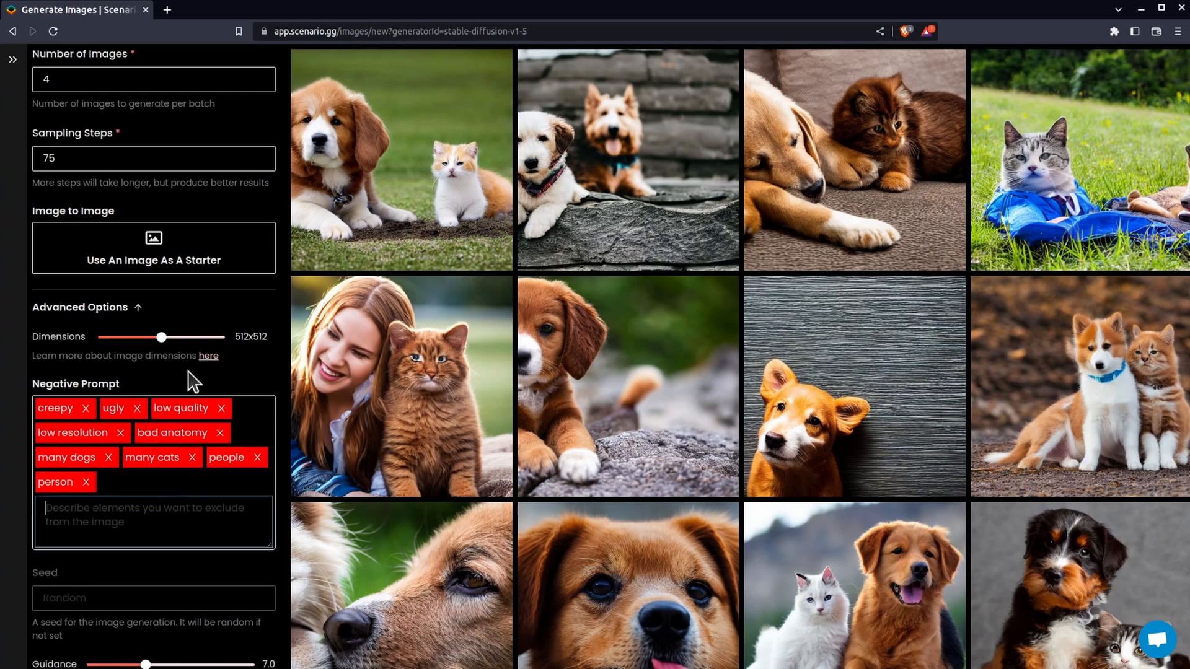
Generate images with people excluded and compare the results with the negative prompt tags.
{"action": "scroll", "coordinate": [191, 381], "scroll_direction": "up", "scroll_amount": 4}
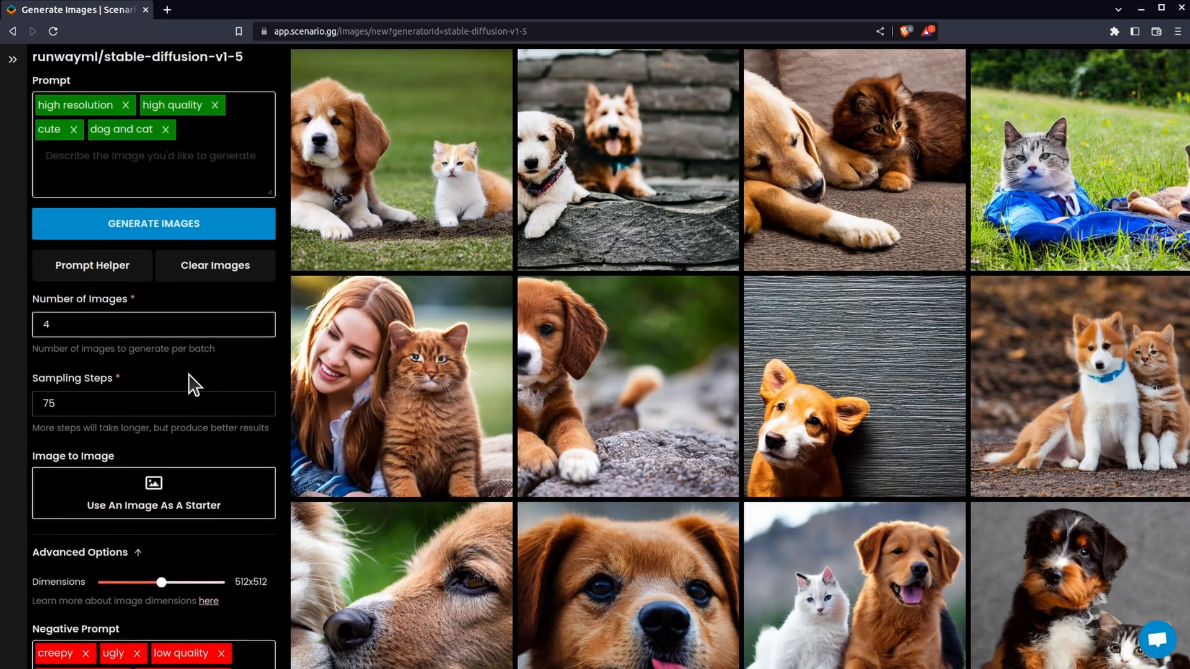
{"action": "left_click", "coordinate": [208, 228]}
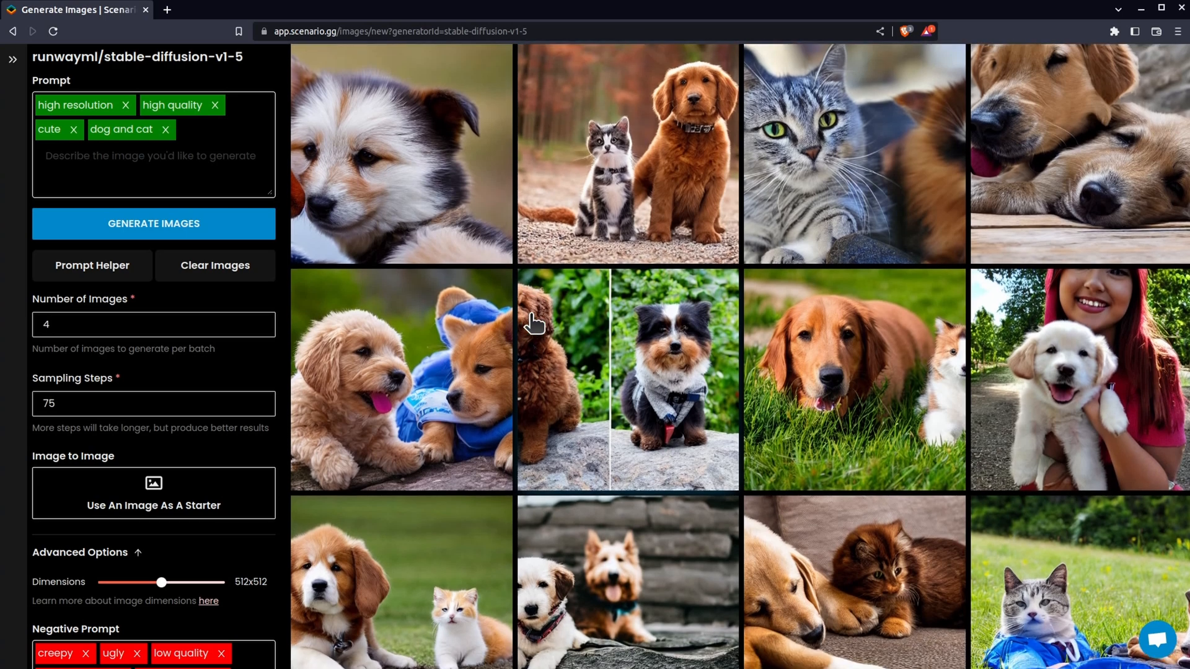
{"action": "scroll", "coordinate": [532, 322], "scroll_direction": "up", "scroll_amount": 2}
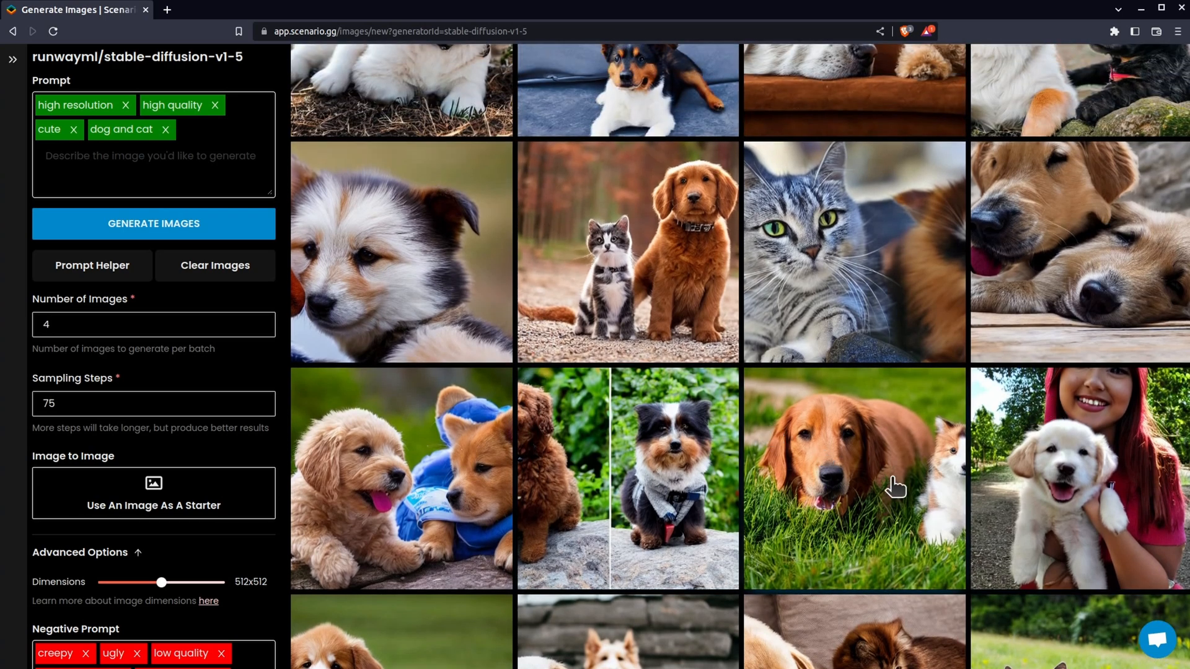
{"action": "scroll", "coordinate": [896, 483], "scroll_direction": "up", "scroll_amount": 3}
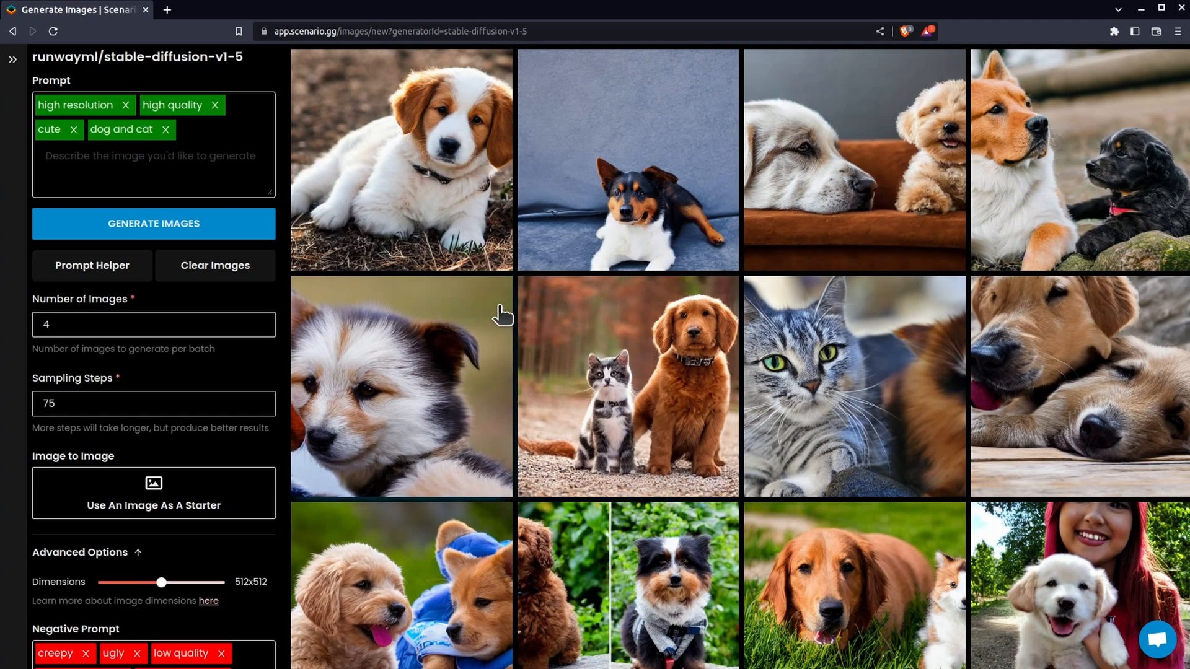
{"action": "scroll", "coordinate": [226, 375], "scroll_direction": "down", "scroll_amount": 2}
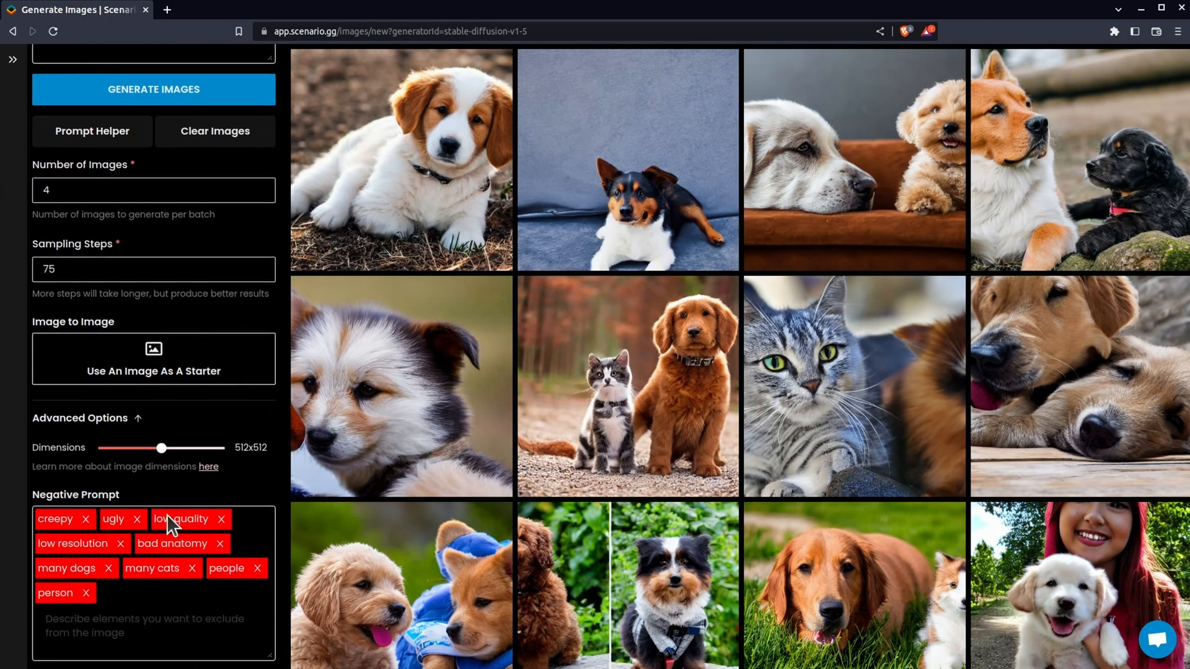
{"action": "scroll", "coordinate": [167, 613], "scroll_direction": "up", "scroll_amount": 2}
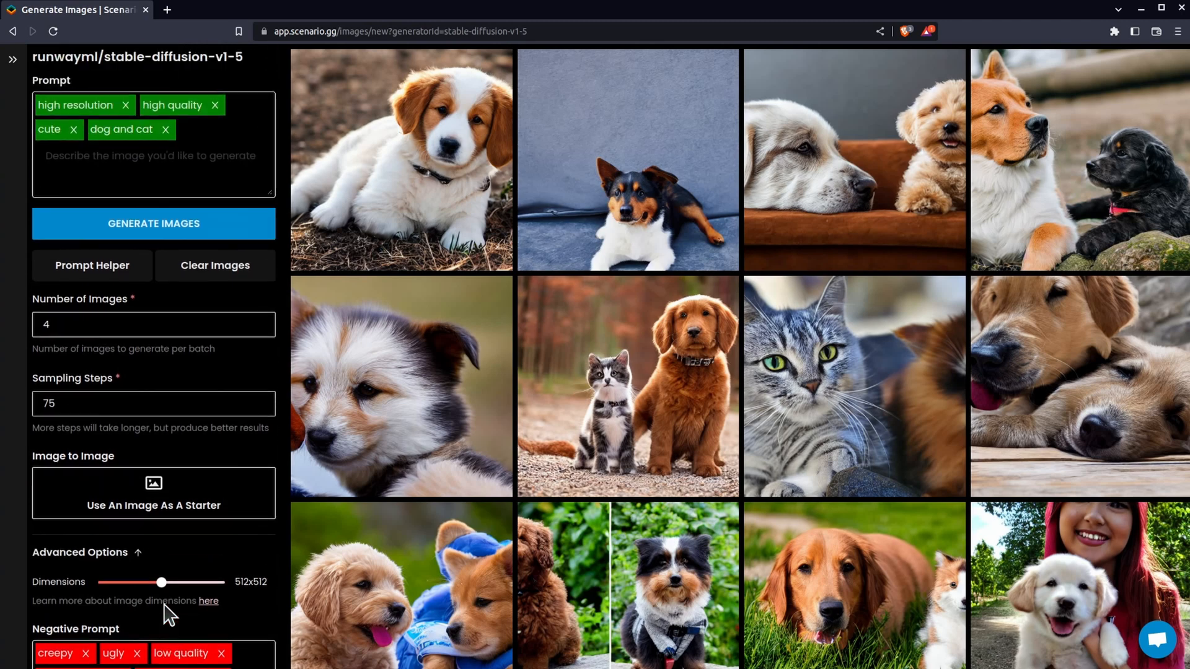
{"action": "scroll", "coordinate": [195, 588], "scroll_direction": "down", "scroll_amount": 1}
{"action": "scroll", "coordinate": [186, 592], "scroll_direction": "down", "scroll_amount": 2}
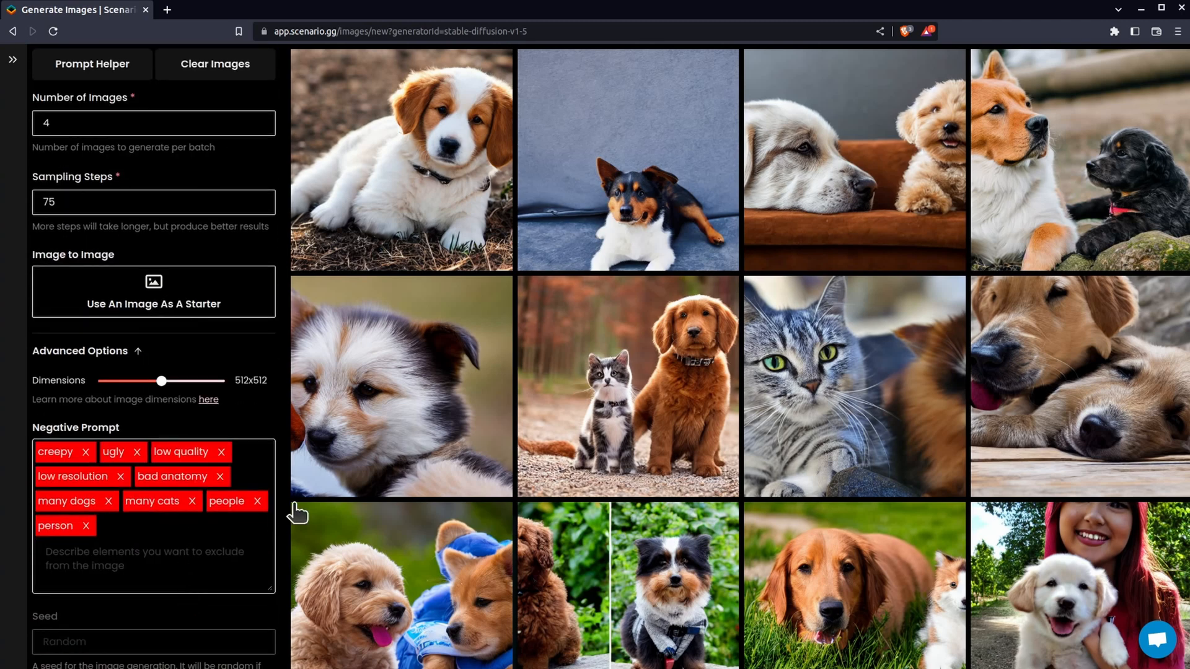
{"action": "scroll", "coordinate": [199, 552], "scroll_direction": "up", "scroll_amount": 3}
{"action": "scroll", "coordinate": [478, 347], "scroll_direction": "down", "scroll_amount": 2}
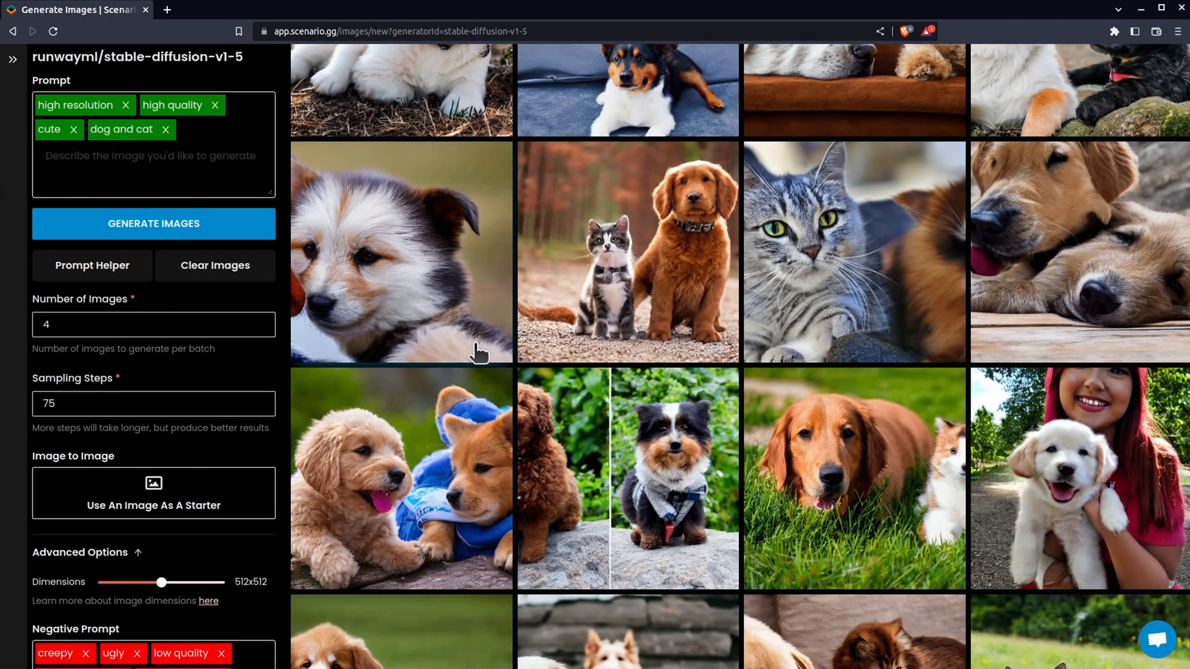
{"action": "scroll", "coordinate": [478, 347], "scroll_direction": "up", "scroll_amount": 2}
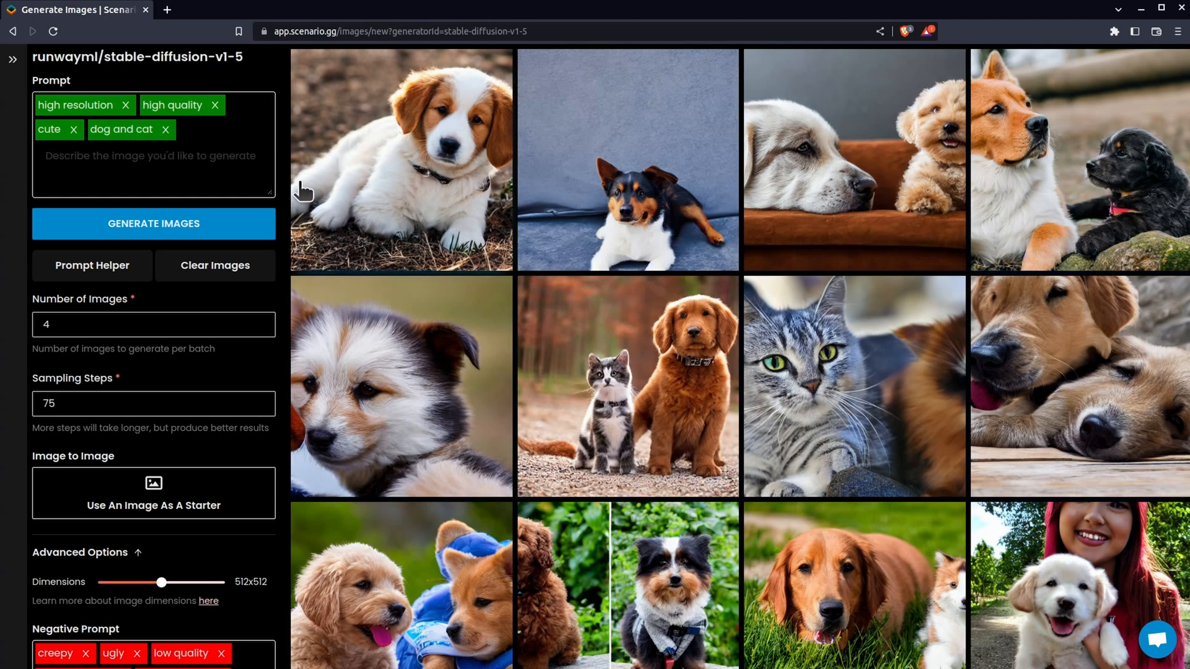
Generate more batches of images with the same "dog and cat" prompt and negative prompt.
{"action": "left_click", "coordinate": [199, 227]}
{"action": "left_click", "coordinate": [199, 227]}
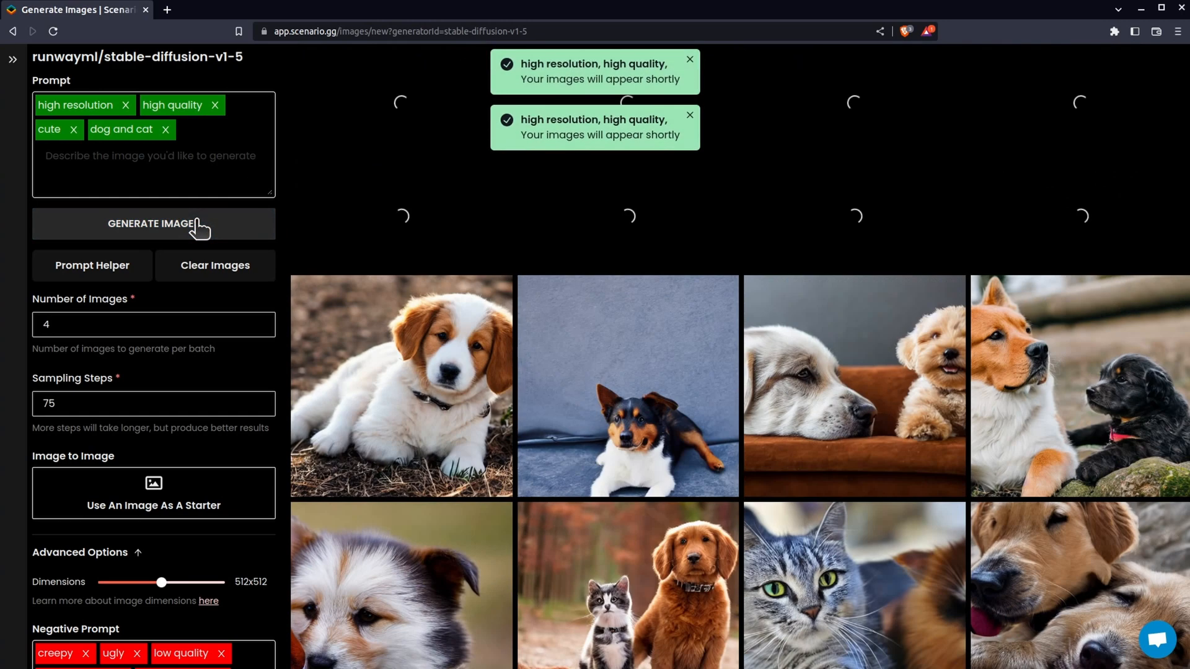
{"action": "left_click", "coordinate": [199, 227]}
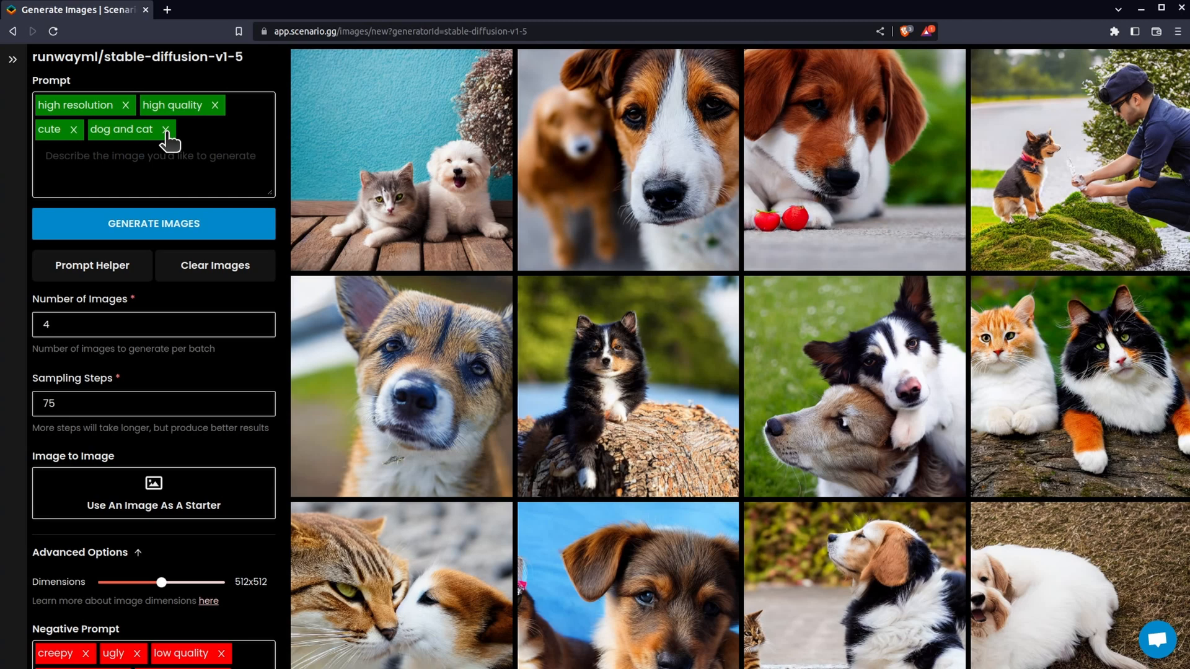
Replace the "dog and cat" tag in the main prompt with "dog and cat together".
{"action": "left_click", "coordinate": [166, 130]}
{"action": "left_click", "coordinate": [117, 165]}
{"action": "type", "text": "dog and cat together"}
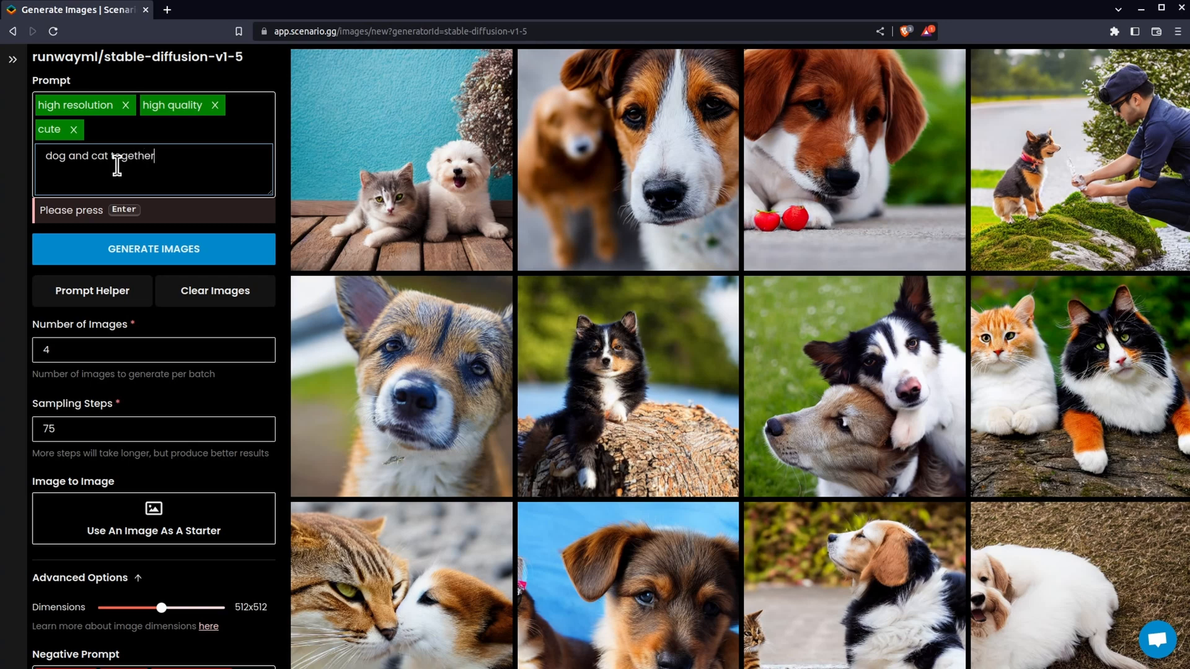
{"action": "key", "text": "Return"}
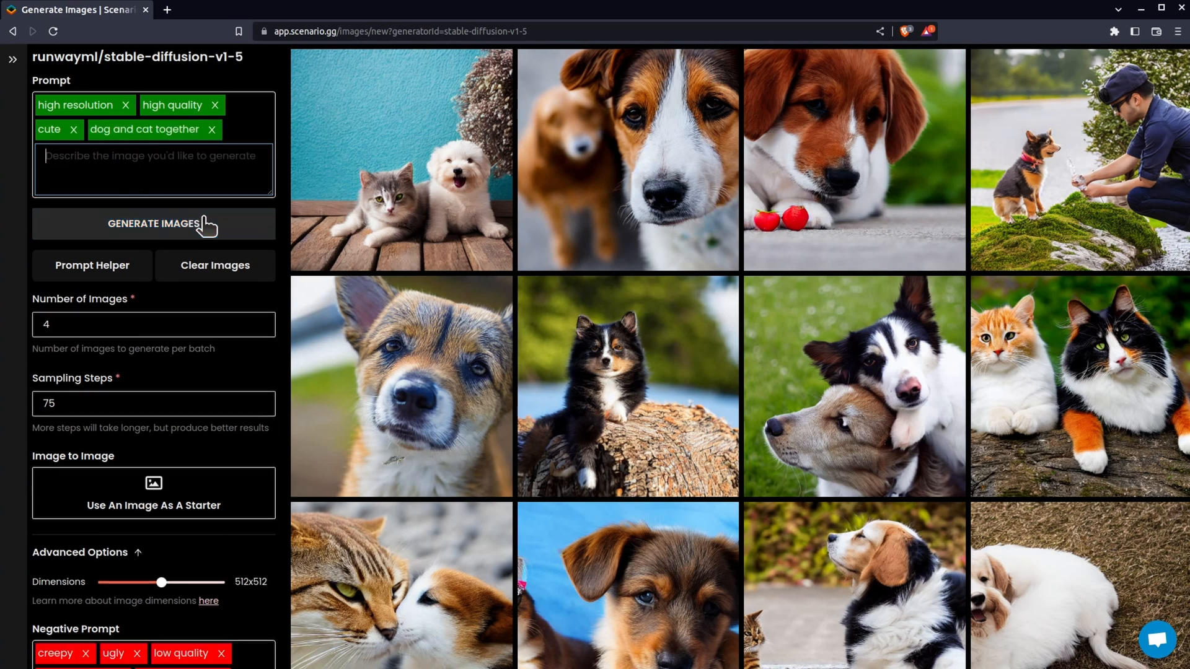
Generate several batches of images with the "dog and cat together" tag.
{"action": "left_click", "coordinate": [206, 226]}
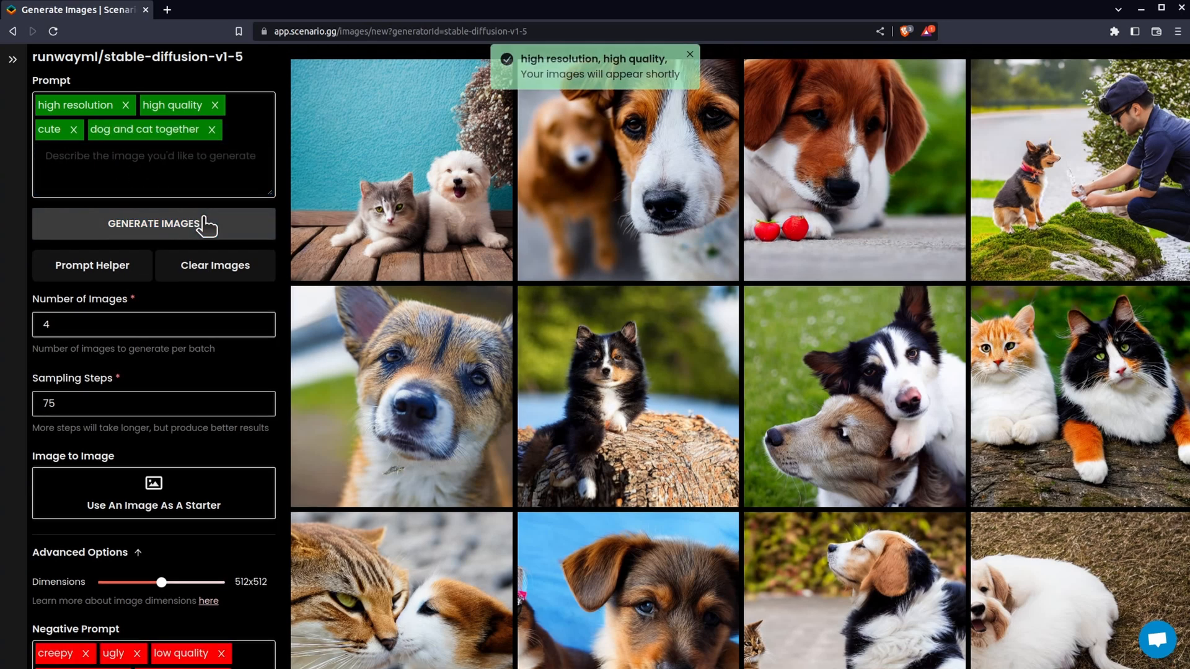
{"action": "left_click", "coordinate": [207, 226]}
{"action": "left_click", "coordinate": [207, 226]}
{"action": "left_click", "coordinate": [206, 226]}
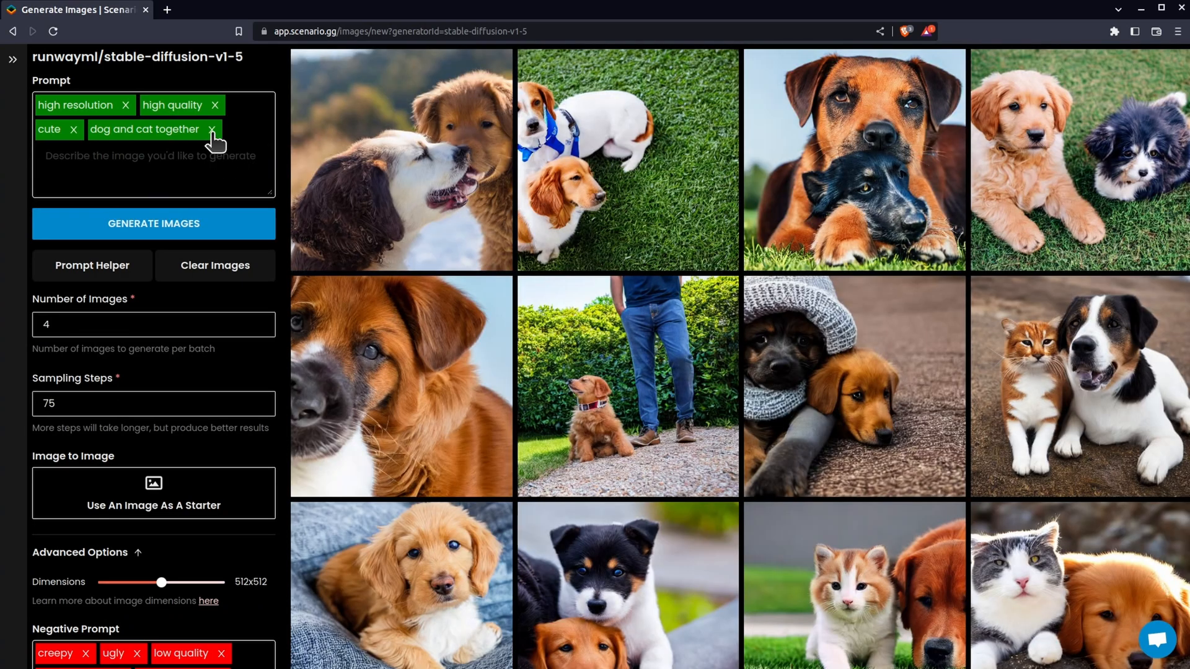
Replace the "dog and cat together" tag with the separate tags "cat", "dog" and "next to each other", and generate images.
{"action": "left_click", "coordinate": [212, 130]}
{"action": "left_click", "coordinate": [142, 166]}
{"action": "type", "text": "cat"}
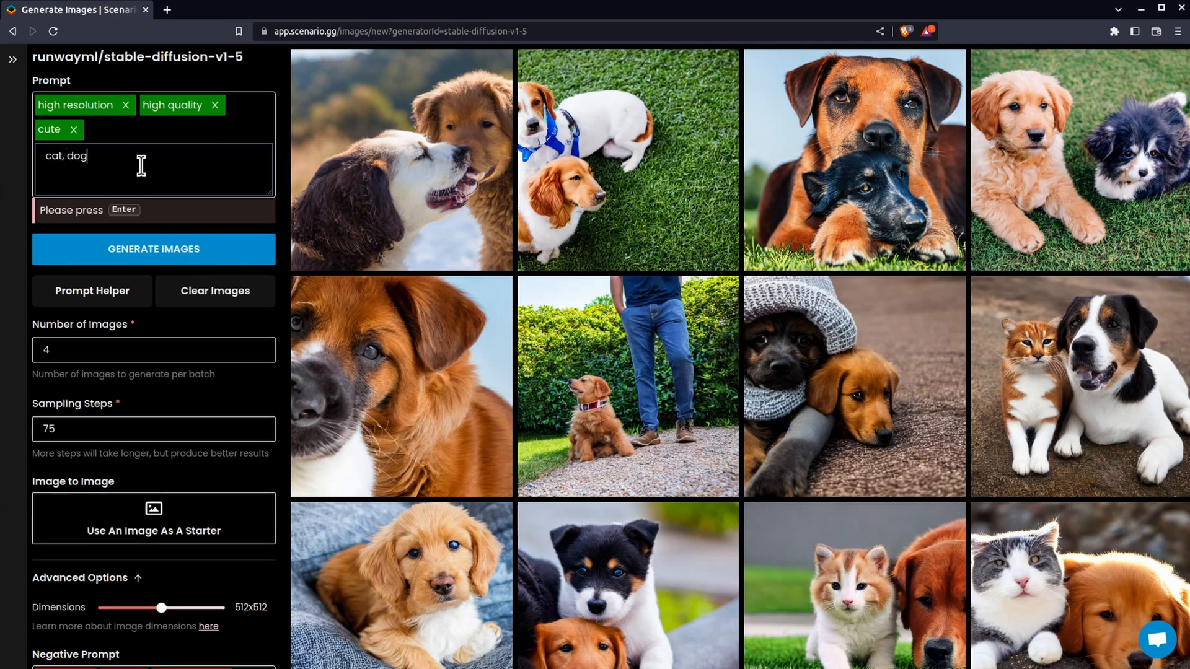
{"action": "type", "text": ", dog"}
{"action": "key", "text": "Return"}
{"action": "type", "text": "tog"}
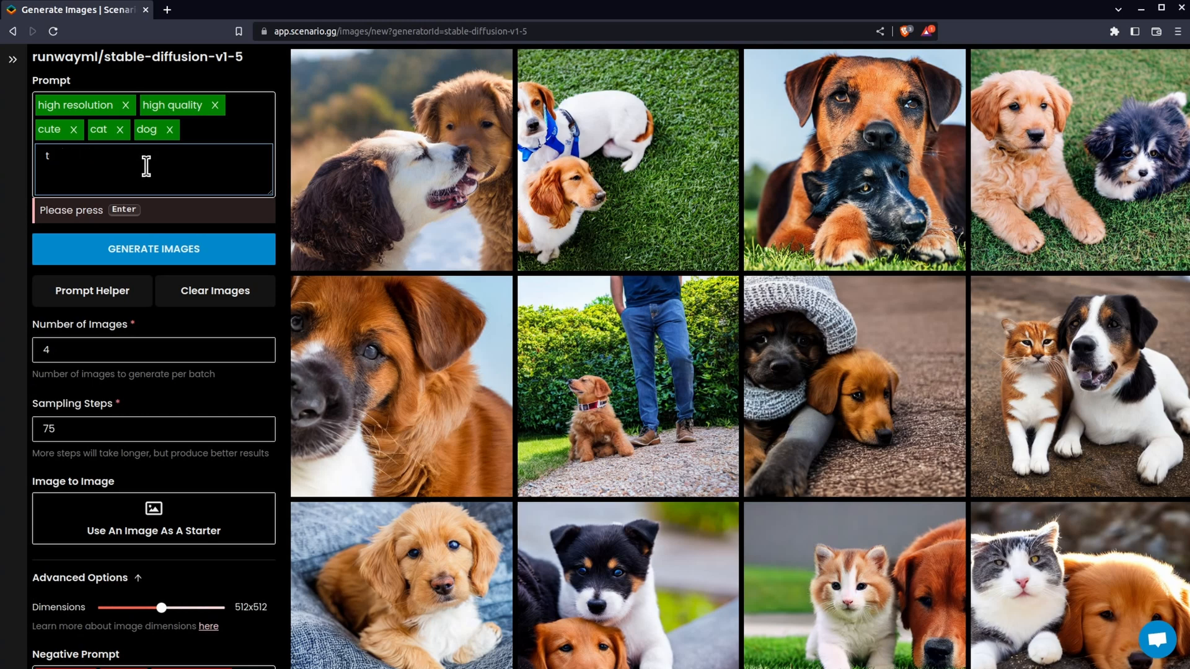
{"action": "key", "text": "BackSpace"}
{"action": "type", "text": "next to each other"}
{"action": "key", "text": "Return"}
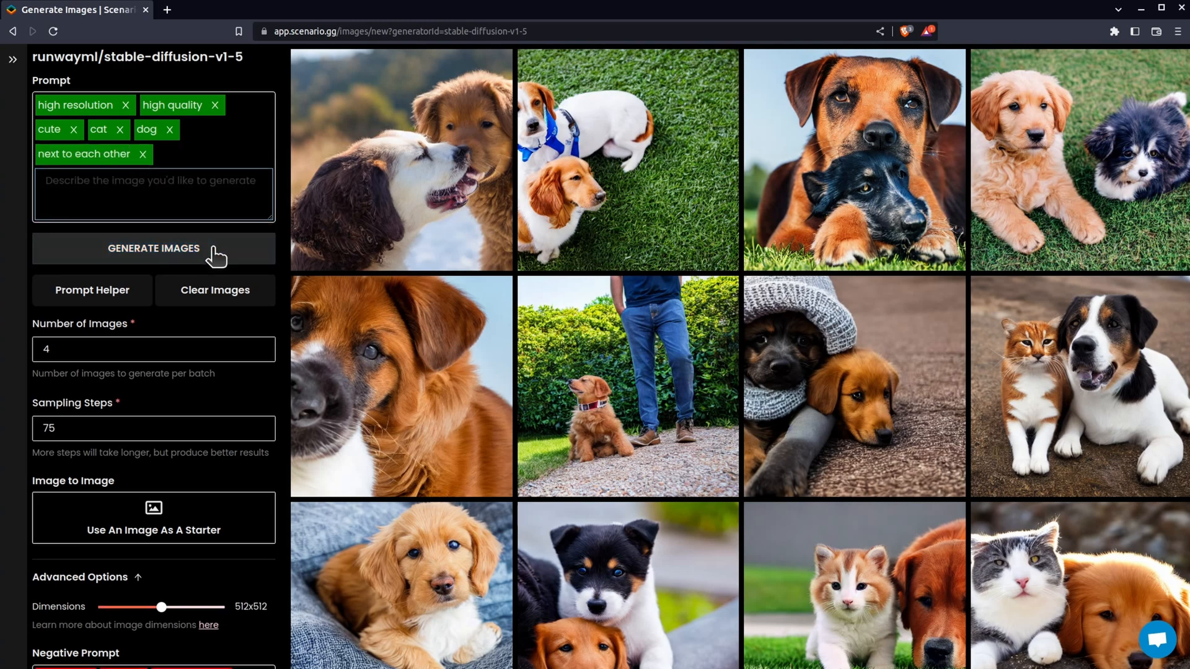
{"action": "left_click", "coordinate": [216, 254]}
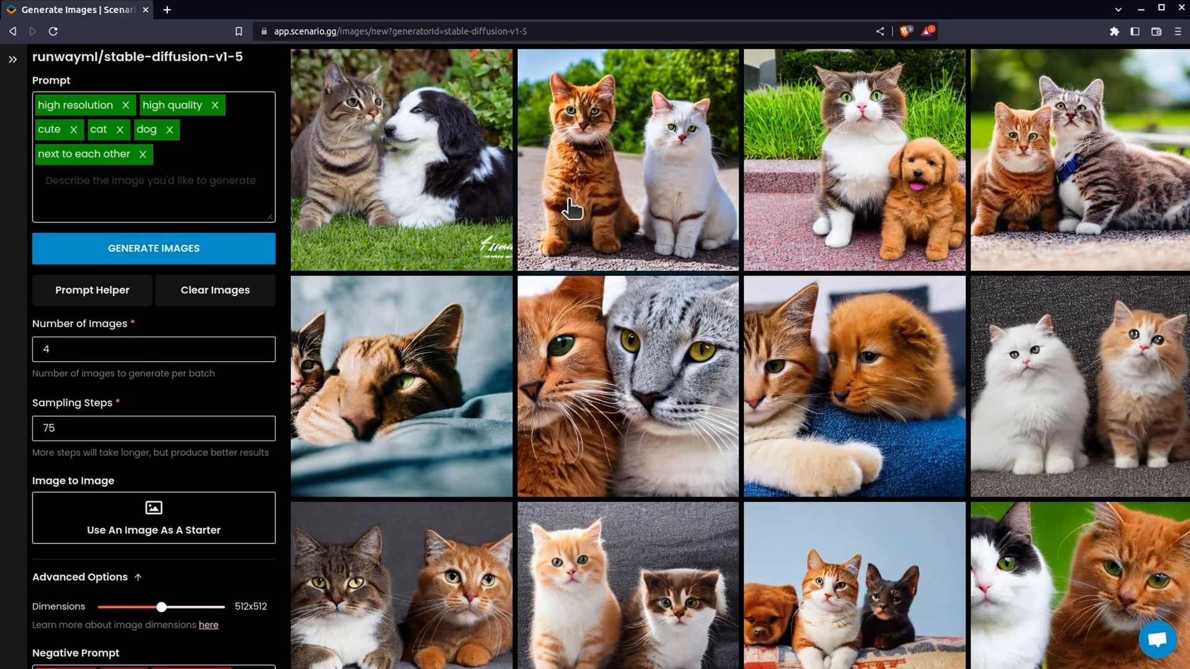
Replace the "cat", "dog" and "next to each other" tags with "a photo of a cat and a dog", and generate images.
{"action": "left_click", "coordinate": [143, 154]}
{"action": "left_click", "coordinate": [119, 129]}
{"action": "left_click", "coordinate": [124, 129]}
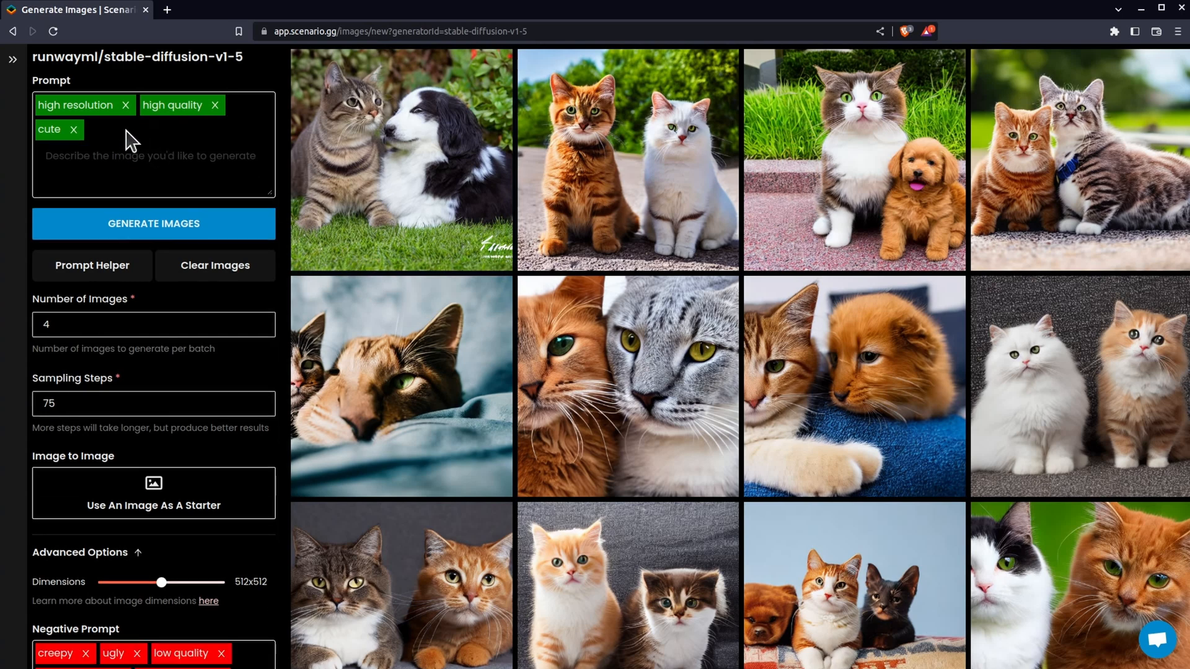
{"action": "left_click", "coordinate": [90, 162]}
{"action": "type", "text": "a"}
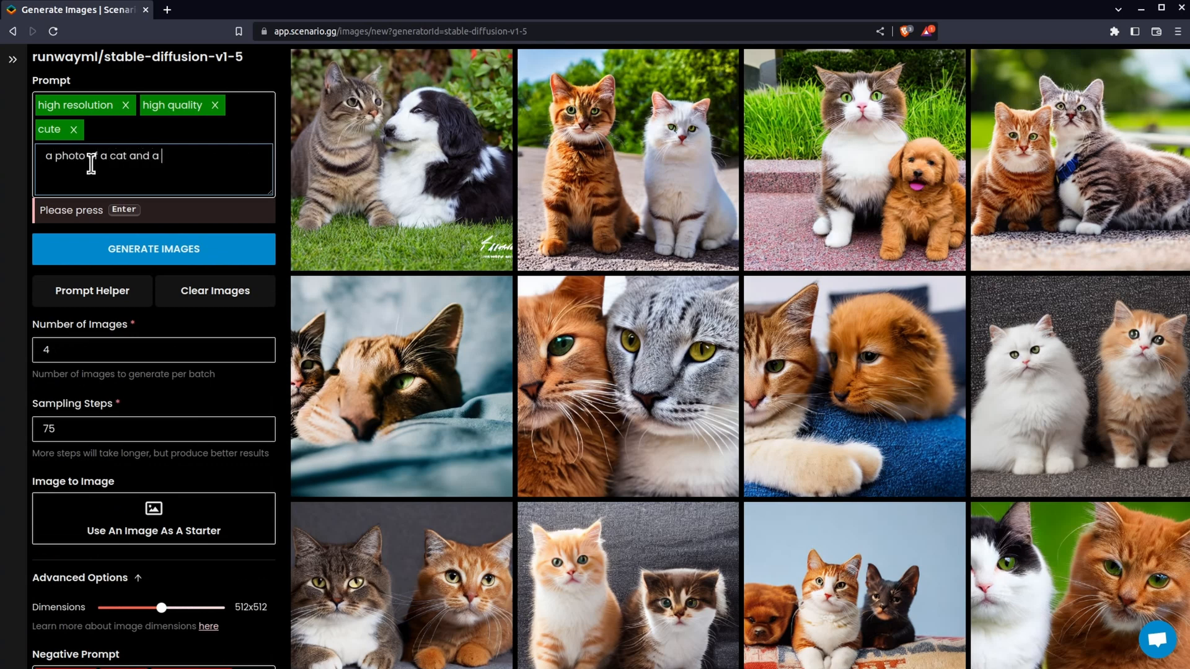
{"action": "type", "text": "photo of a cat and a dog"}
{"action": "key", "text": "Return"}
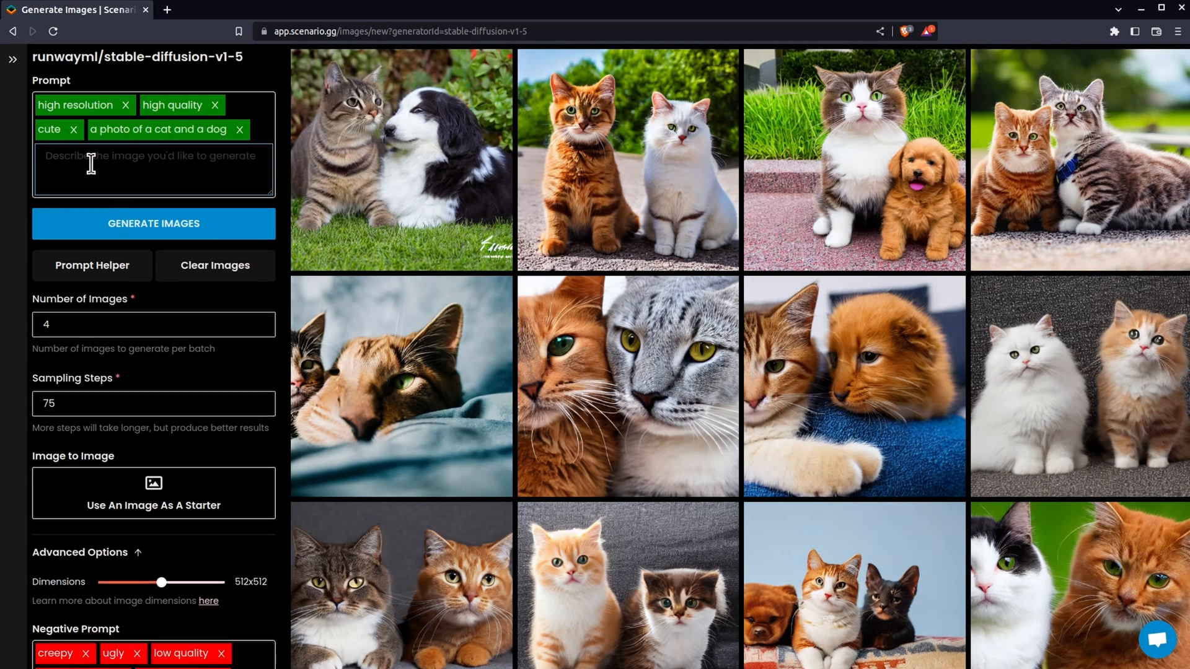
{"action": "left_click", "coordinate": [160, 236]}
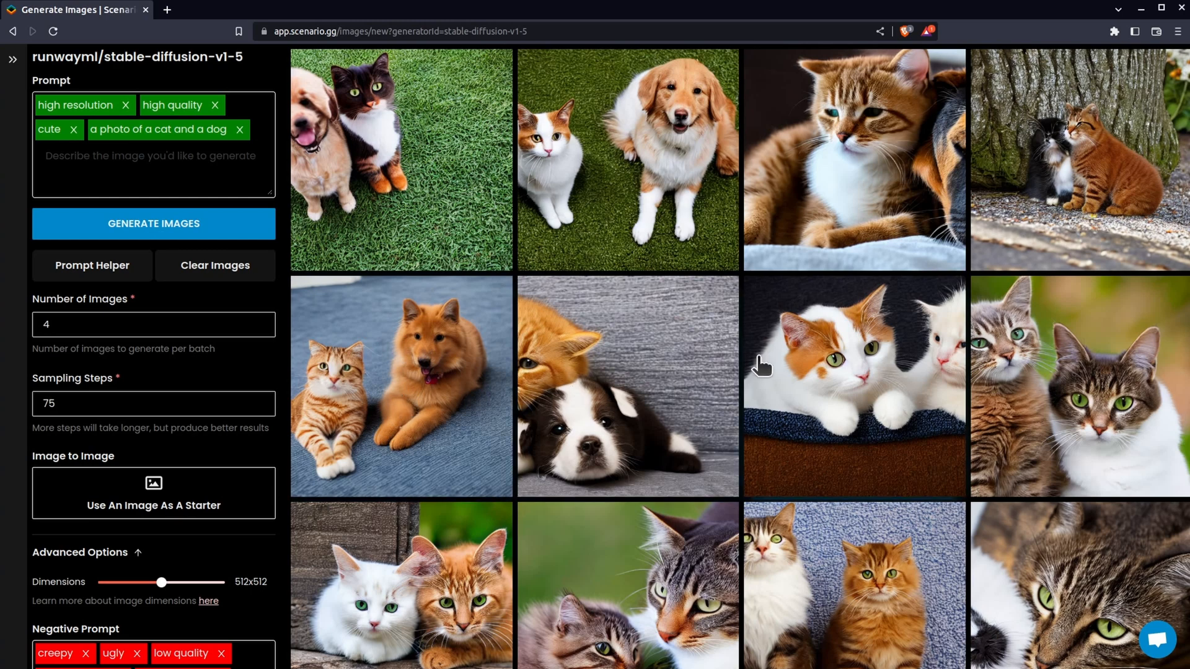
Add a separate "dog" tag to the main prompt and generate new batches of images.
{"action": "scroll", "coordinate": [822, 567], "scroll_direction": "down", "scroll_amount": 2}
{"action": "scroll", "coordinate": [818, 567], "scroll_direction": "up", "scroll_amount": 2}
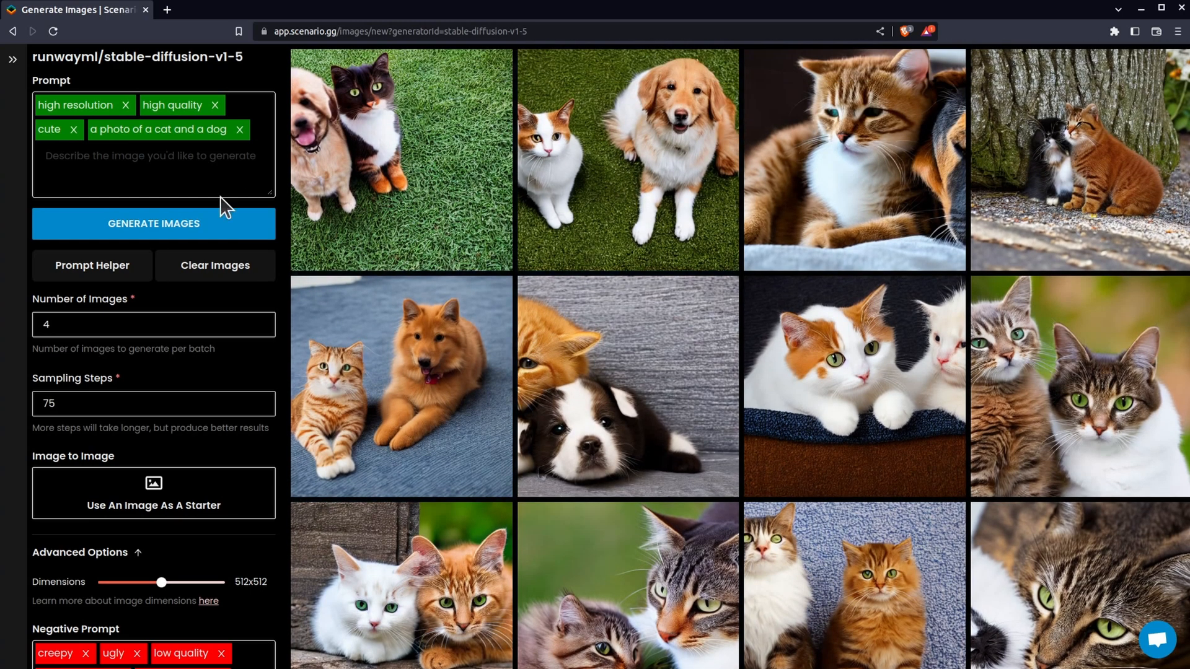
{"action": "left_click", "coordinate": [164, 168]}
{"action": "type", "text": "dog"}
{"action": "key", "text": "Return"}
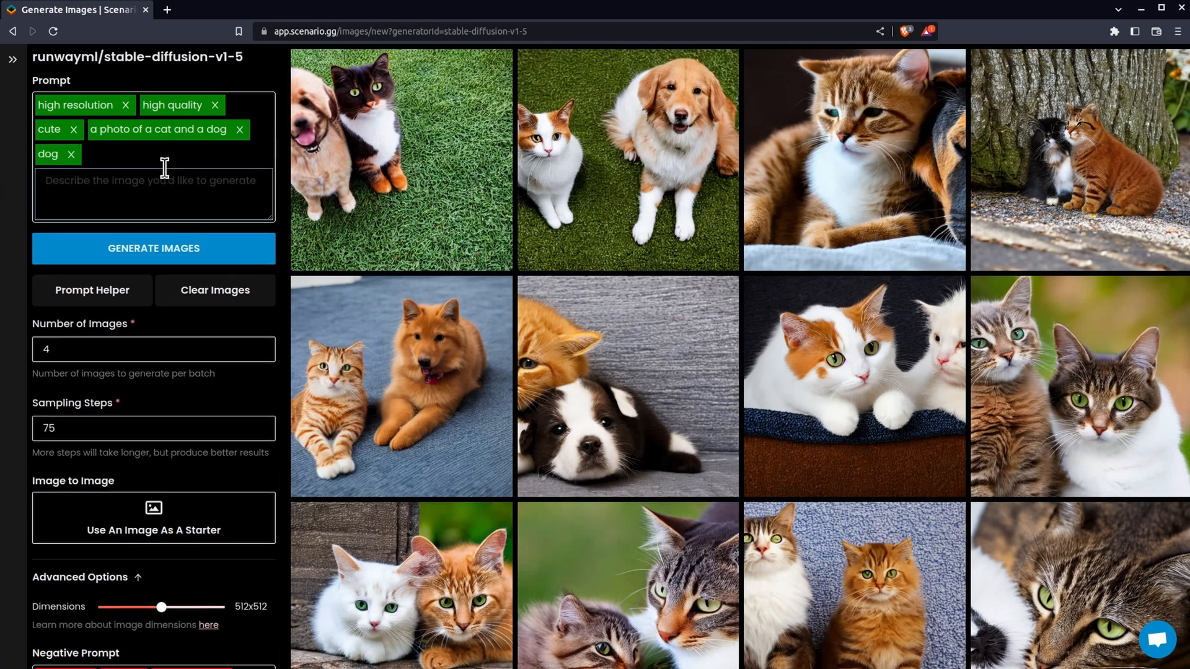
{"action": "left_click", "coordinate": [204, 244]}
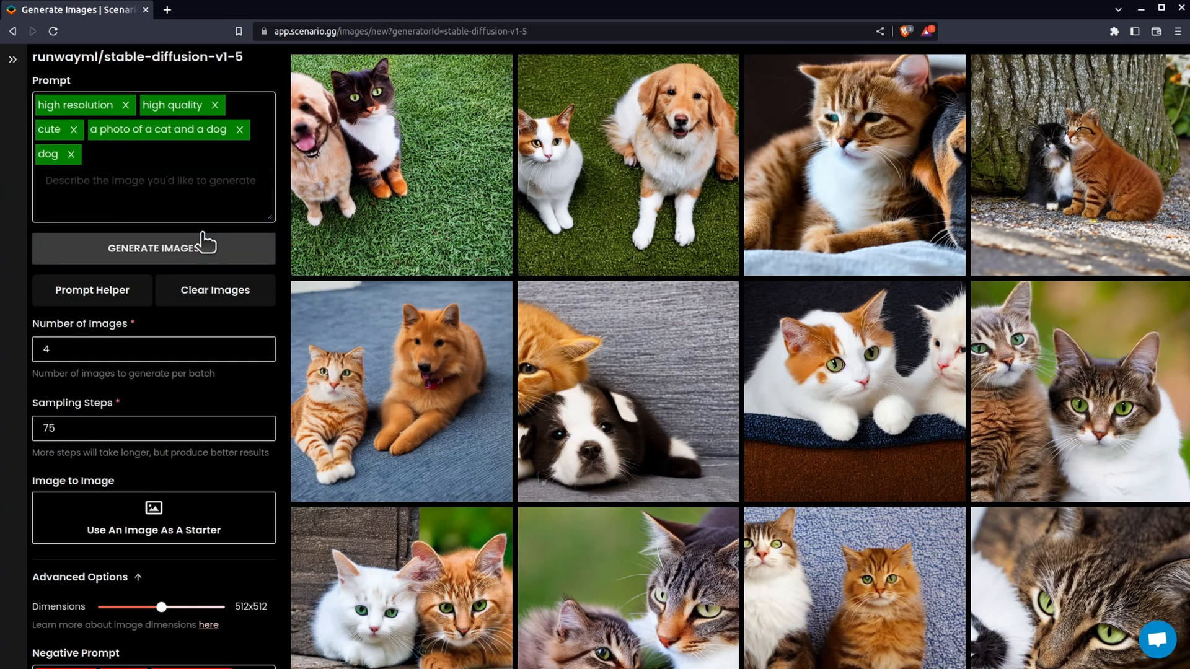
{"action": "left_click", "coordinate": [202, 243]}
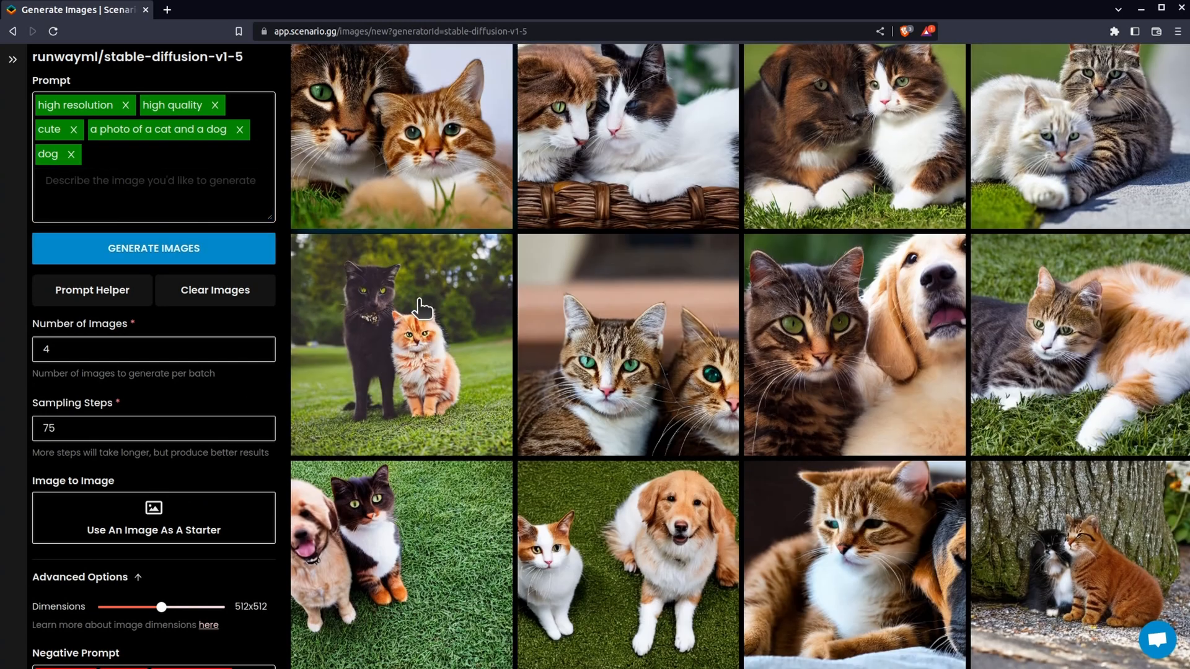
{"action": "scroll", "coordinate": [422, 307], "scroll_direction": "up", "scroll_amount": 4}
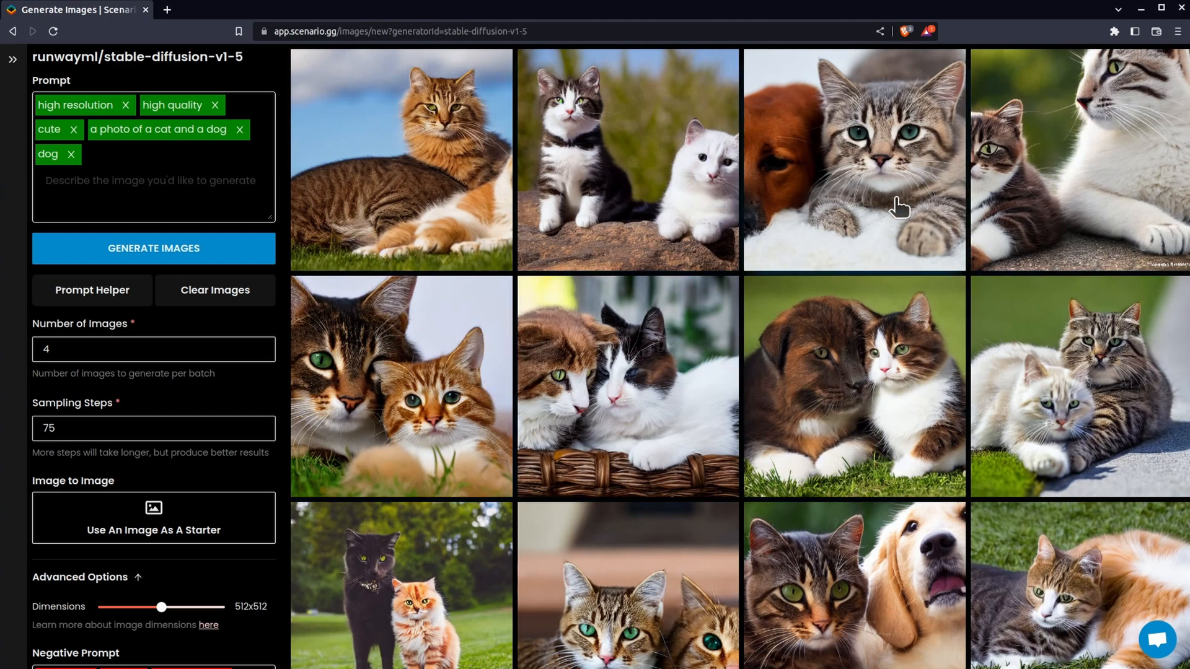
Remove the separate "dog" tag from the main prompt and generate more images.
{"action": "left_click", "coordinate": [72, 154]}
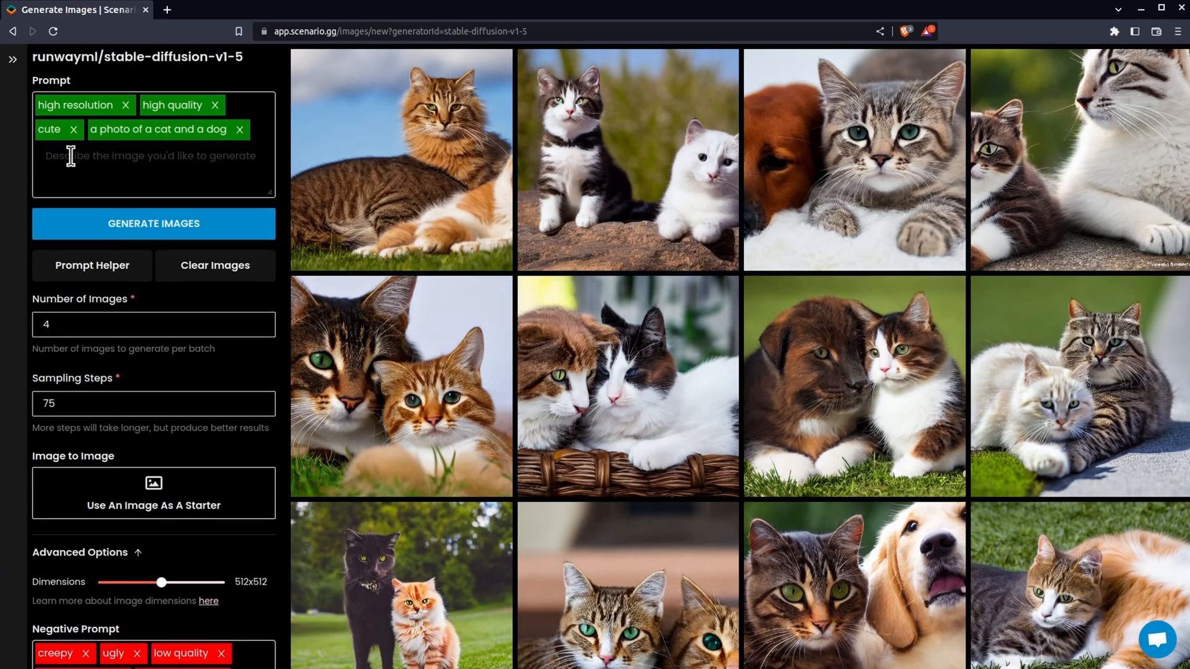
{"action": "left_click", "coordinate": [189, 220]}
{"action": "left_click", "coordinate": [199, 230]}
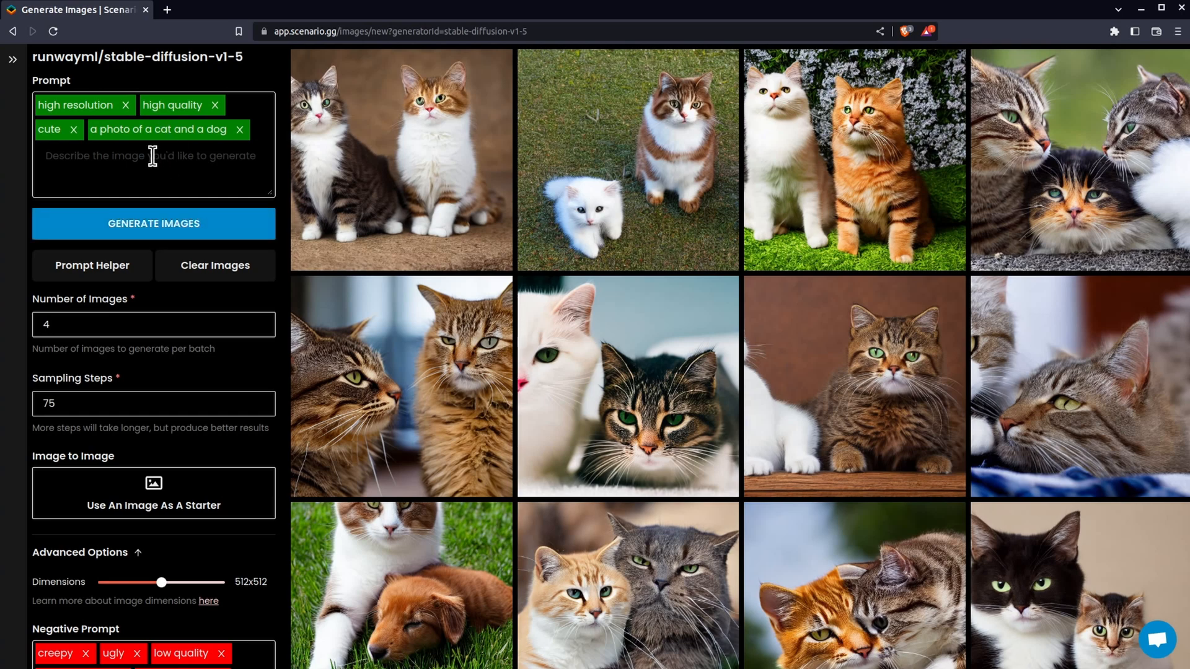
Replace the "a photo of a cat and a dog" tag with "a photo of a dog and a cat", and generate images.
{"action": "left_click", "coordinate": [149, 159]}
{"action": "type", "text": "a photo of a dog and"}
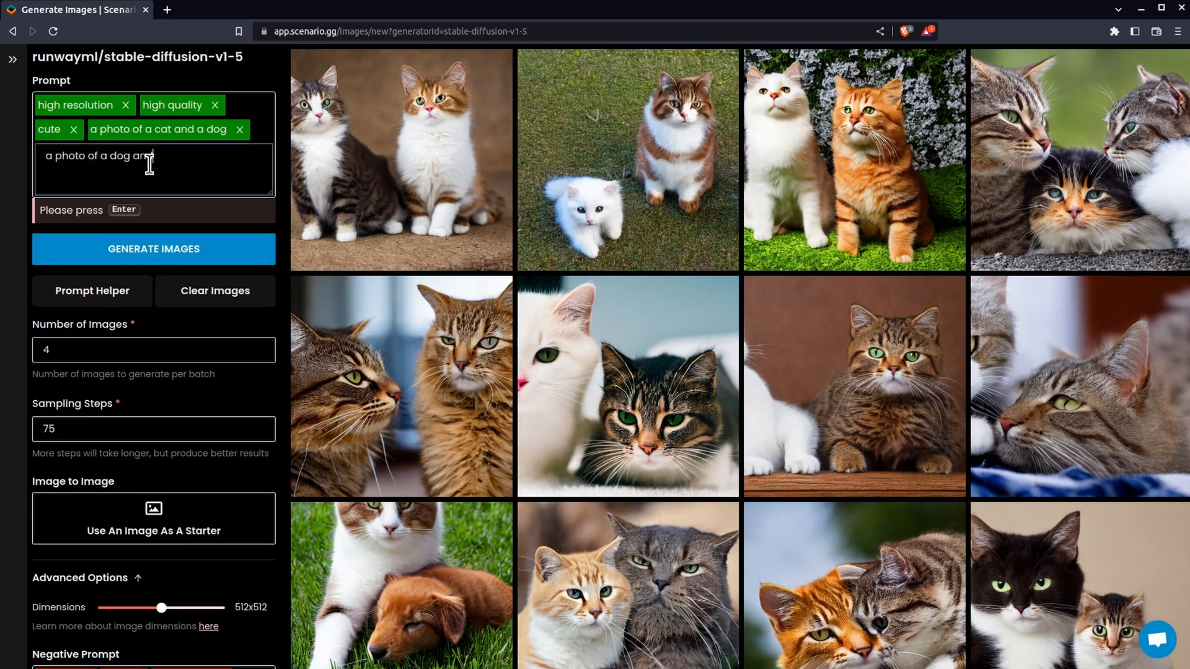
{"action": "type", "text": " a cat"}
{"action": "key", "text": "Return"}
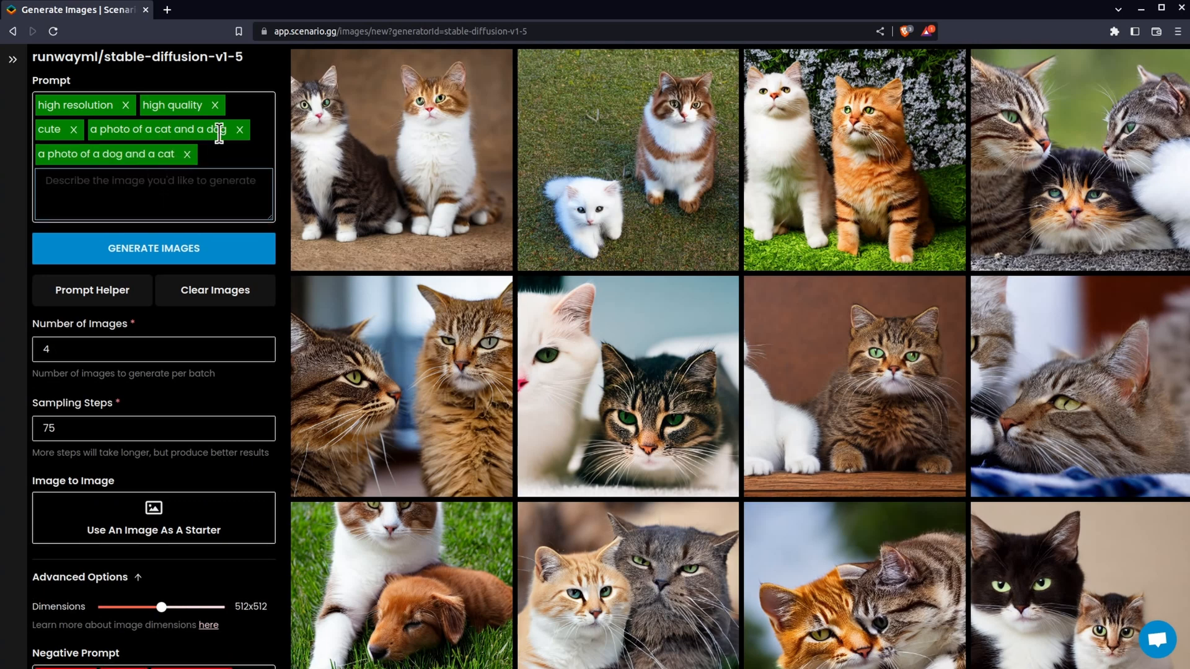
{"action": "left_click", "coordinate": [239, 129]}
{"action": "left_click", "coordinate": [192, 231]}
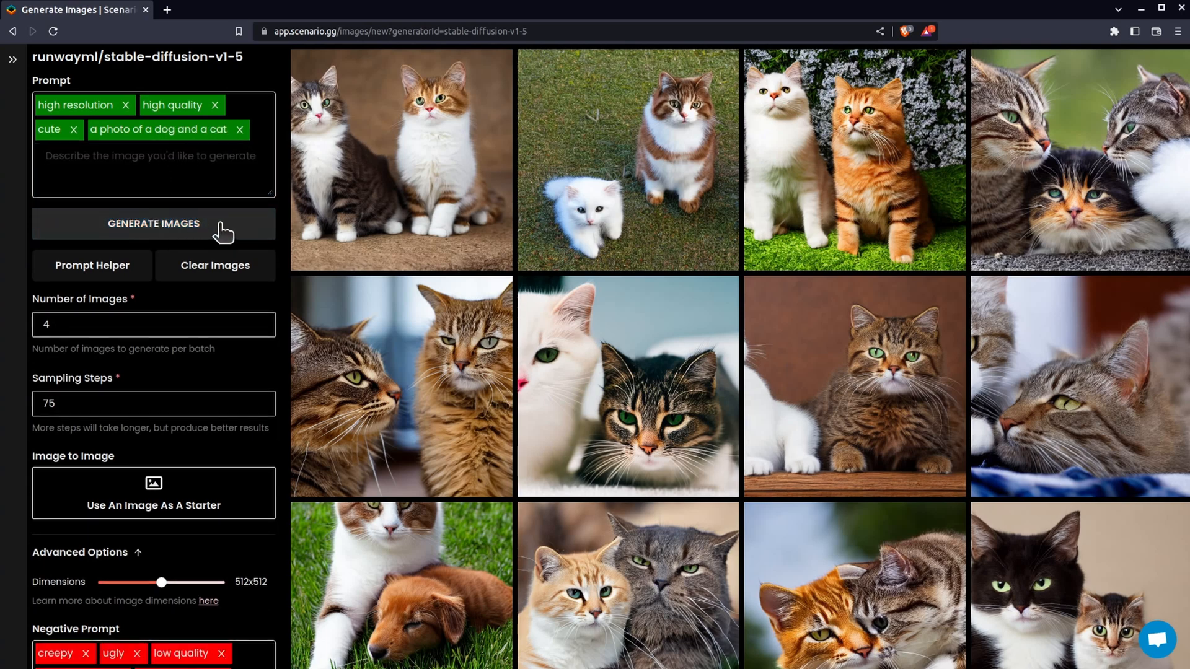
{"action": "left_click", "coordinate": [222, 230]}
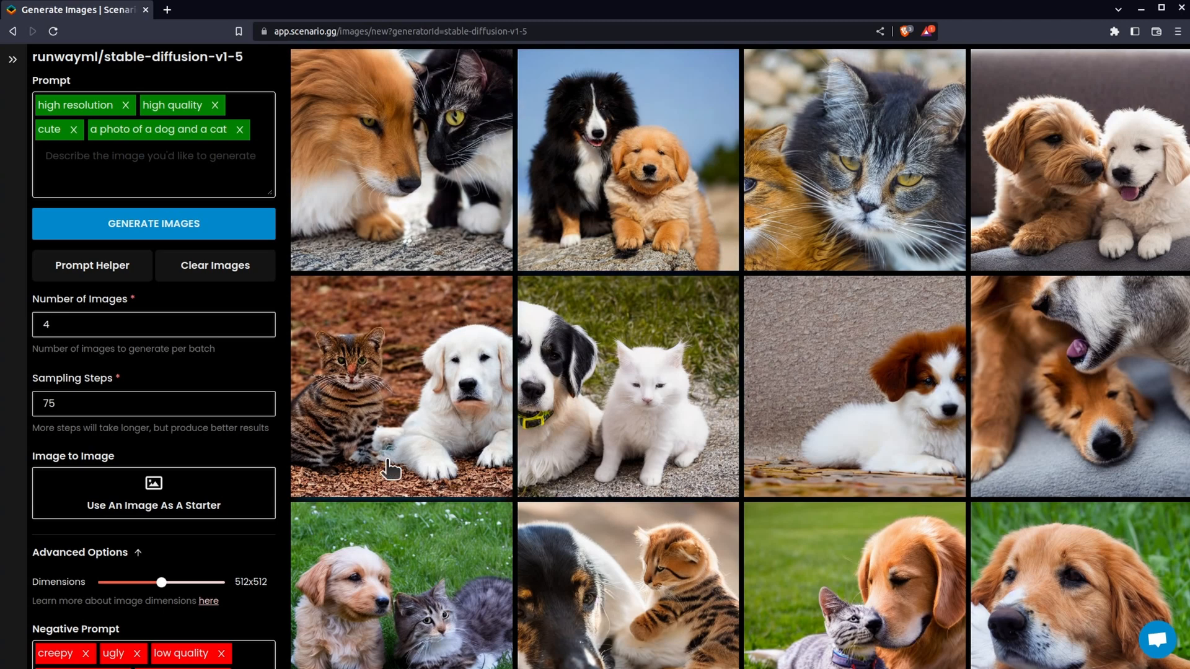
{"action": "scroll", "coordinate": [577, 448], "scroll_direction": "down", "scroll_amount": 3}
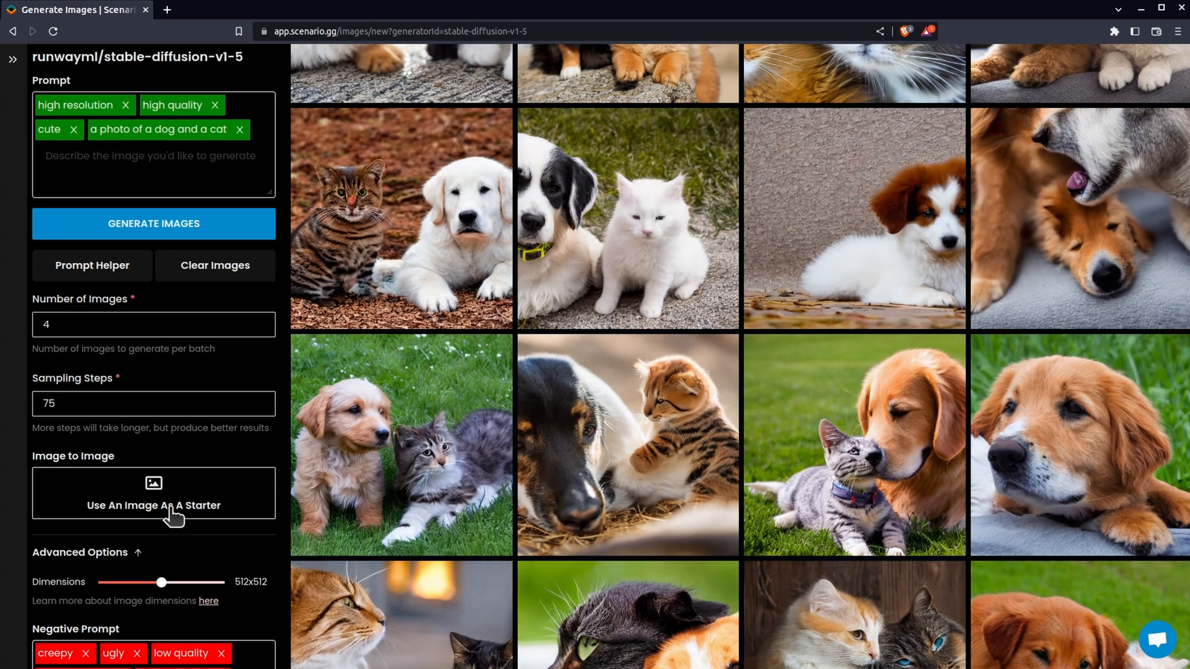
Add the tags "malformed", "gross", "disfigured" and "missing limbs" to the negative prompt.
{"action": "scroll", "coordinate": [161, 514], "scroll_direction": "down", "scroll_amount": 3}
{"action": "left_click", "coordinate": [152, 550]}
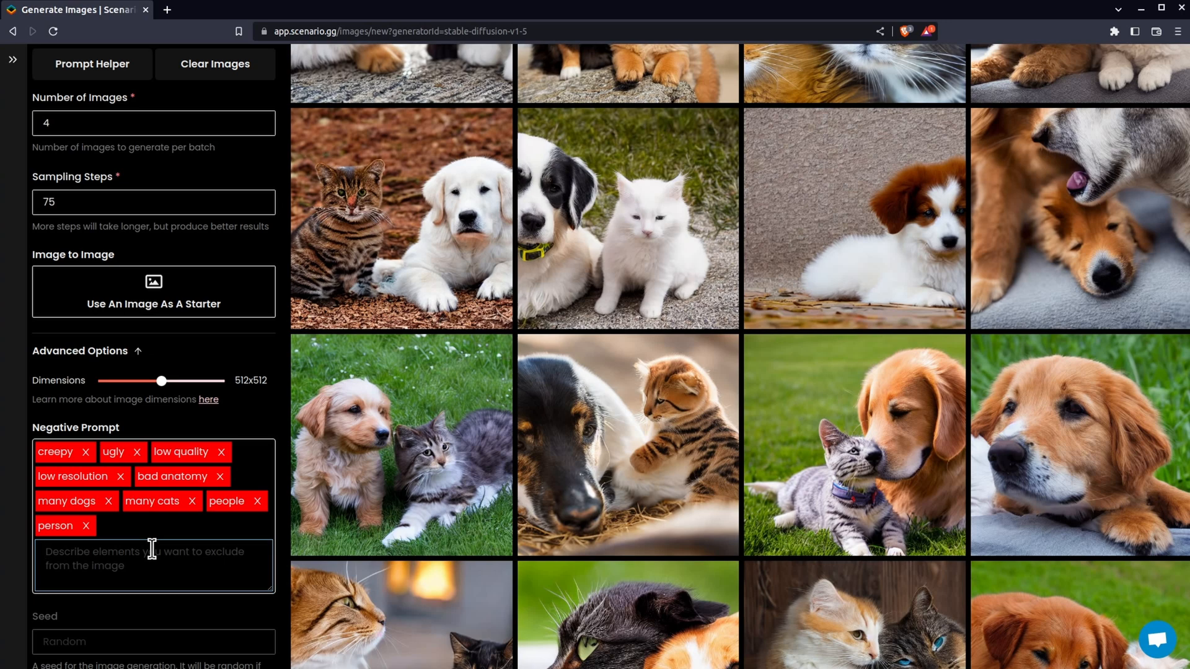
{"action": "type", "text": "m"}
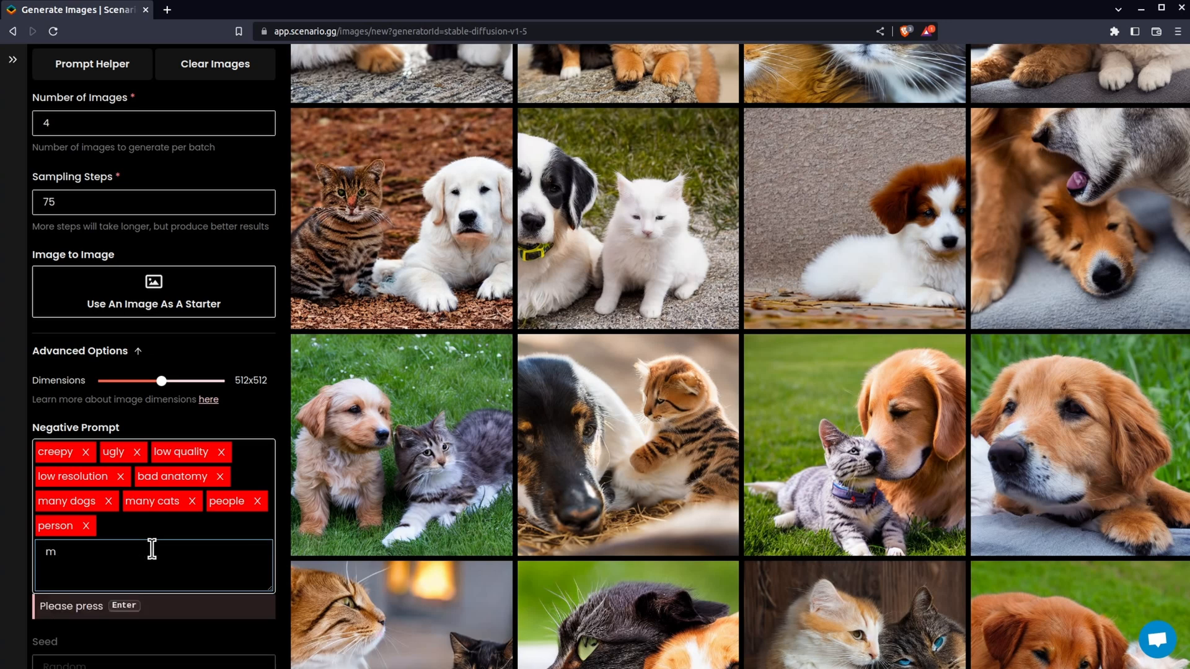
{"action": "type", "text": "llformed"}
{"action": "key", "text": "Return"}
{"action": "type", "text": "gross"}
{"action": "key", "text": "Return"}
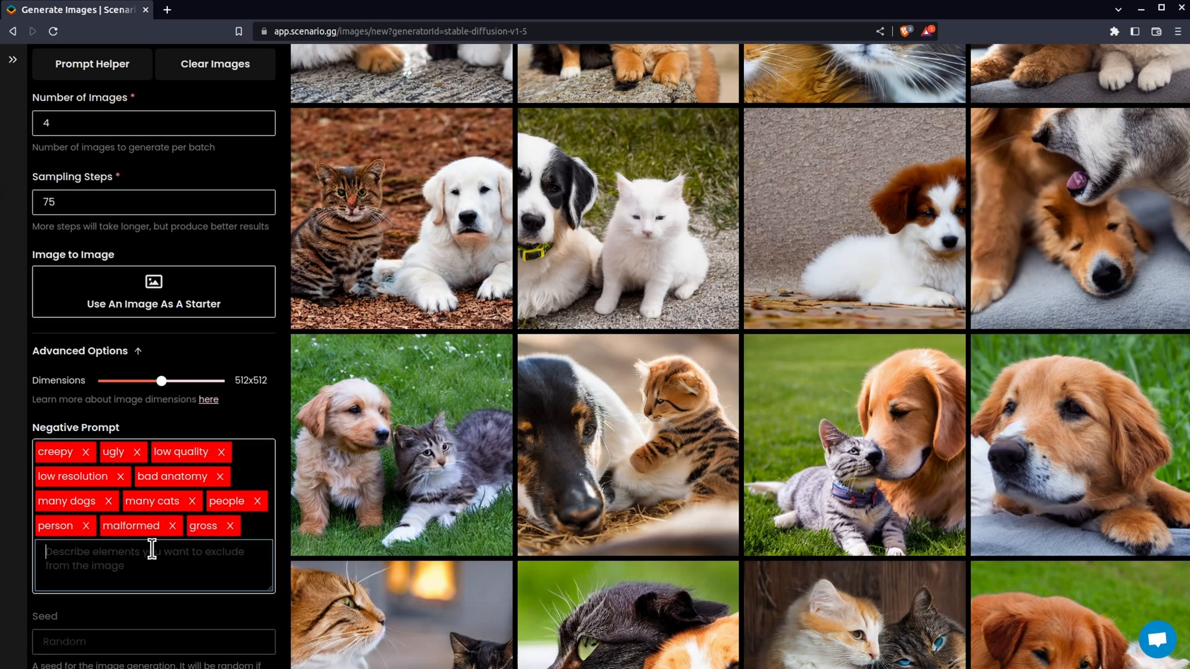
{"action": "type", "text": "disfigured"}
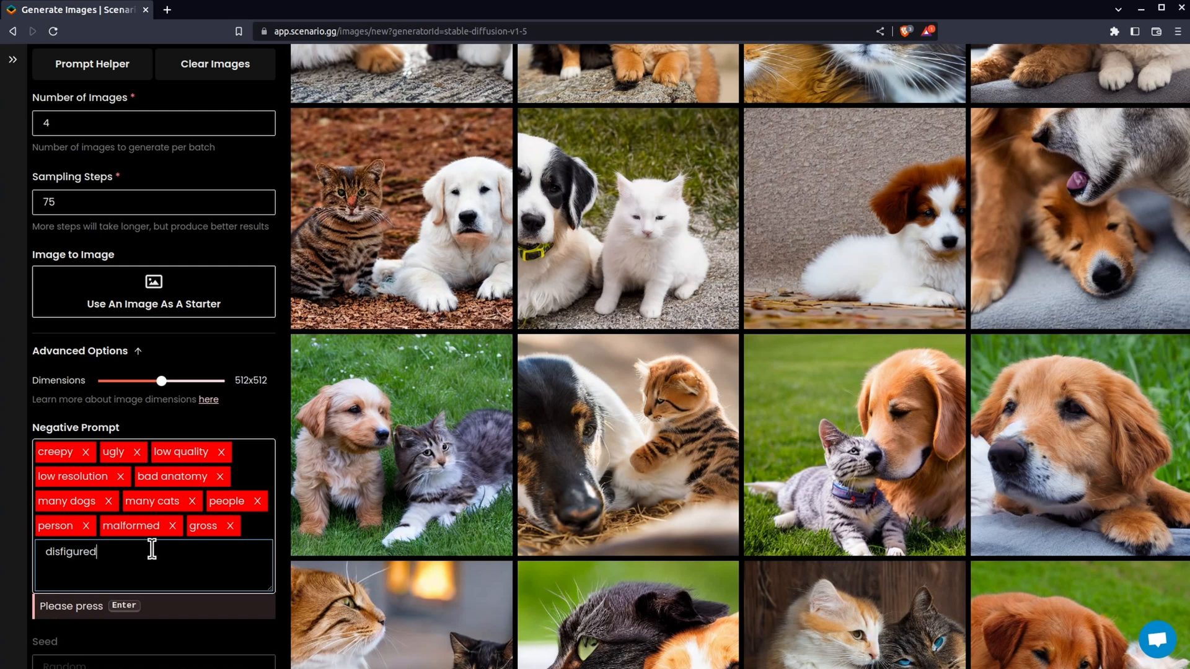
{"action": "key", "text": "Return"}
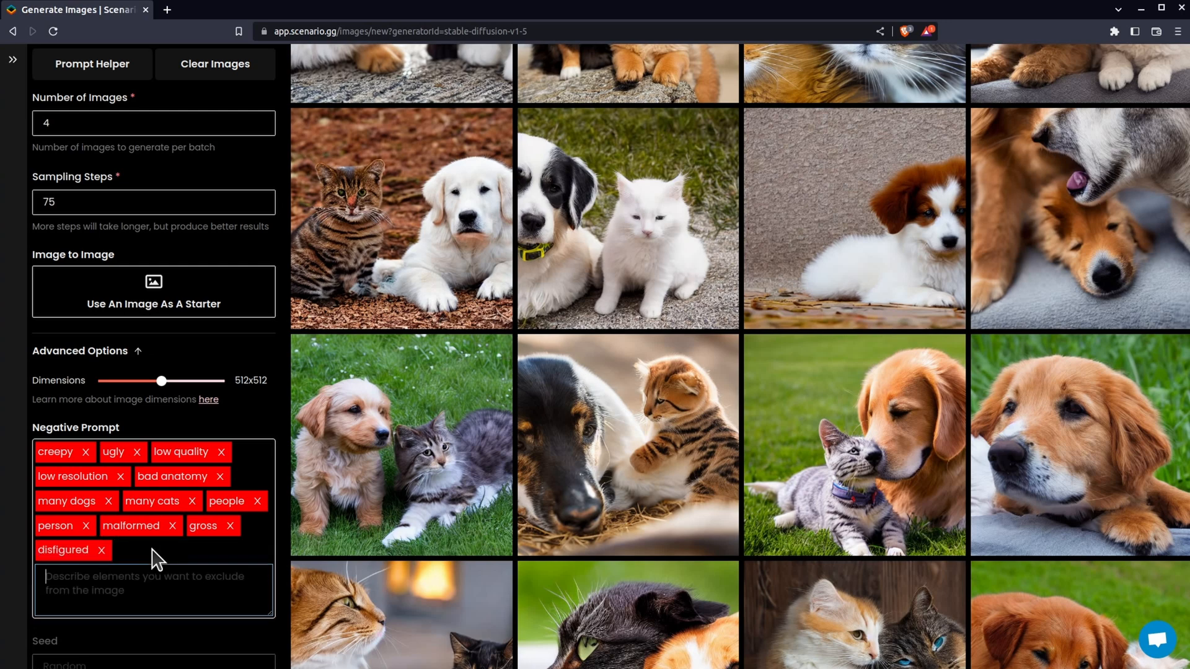
{"action": "type", "text": "m"}
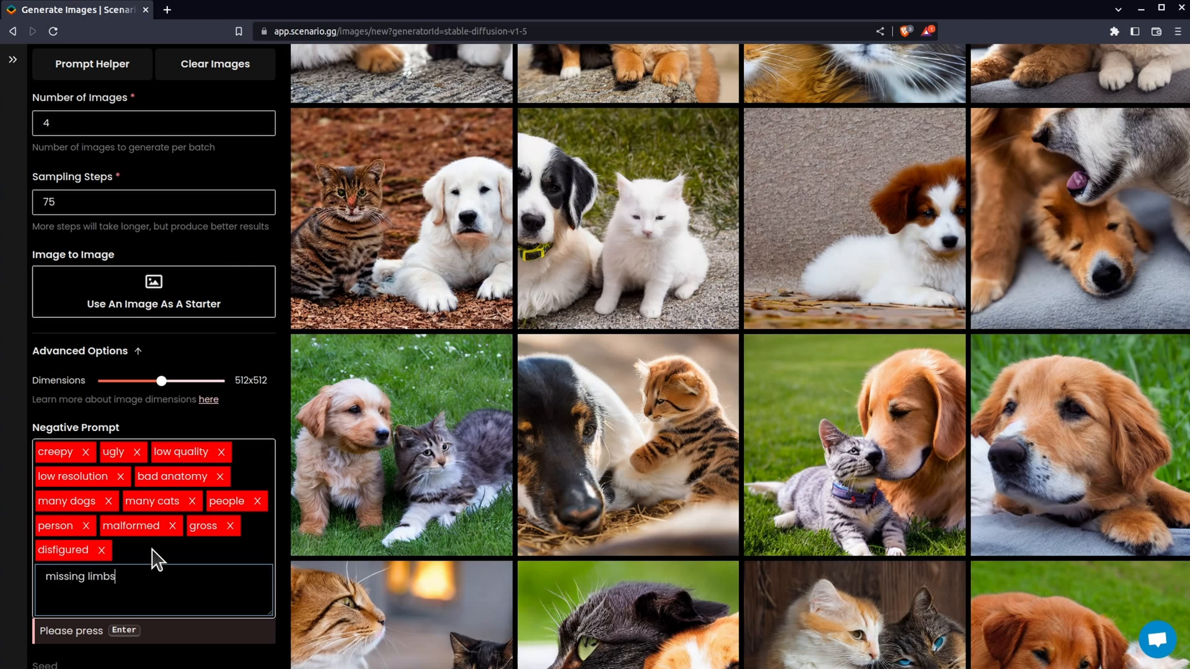
{"action": "type", "text": "issing limbs"}
{"action": "key", "text": "Return"}
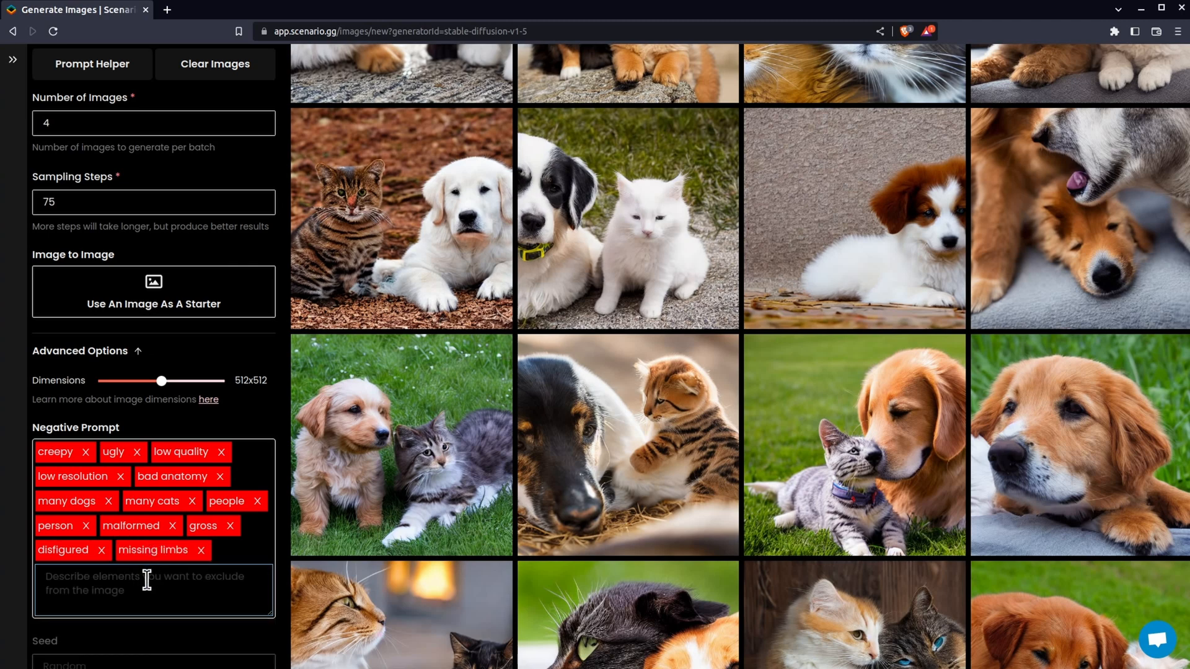
Add a "4K" tag to the main prompt, generate images and compare them with the earlier batches.
{"action": "scroll", "coordinate": [147, 581], "scroll_direction": "up", "scroll_amount": 3}
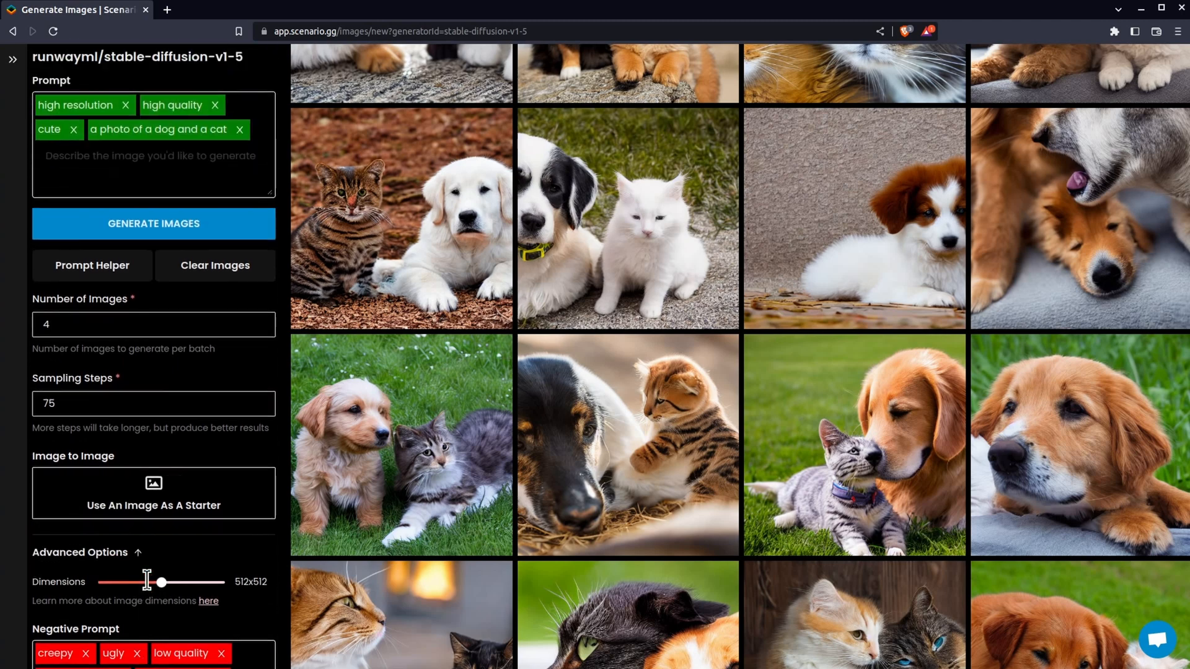
{"action": "left_click", "coordinate": [115, 176]}
{"action": "type", "text": "4"}
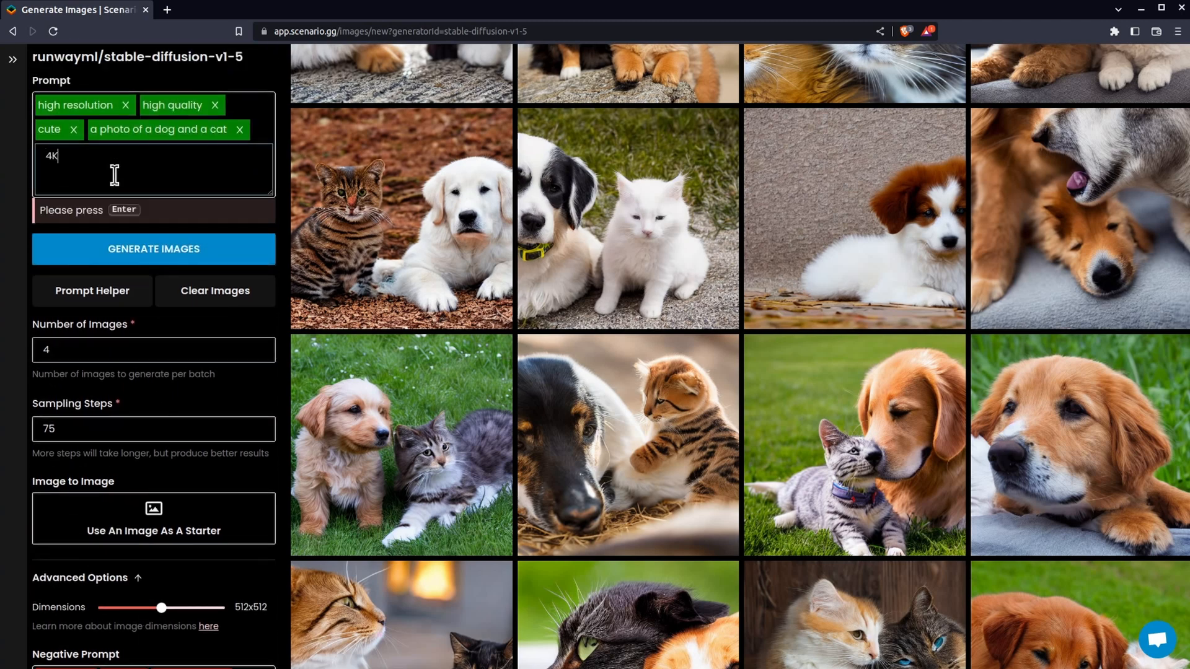
{"action": "type", "text": "K"}
{"action": "key", "text": "Return"}
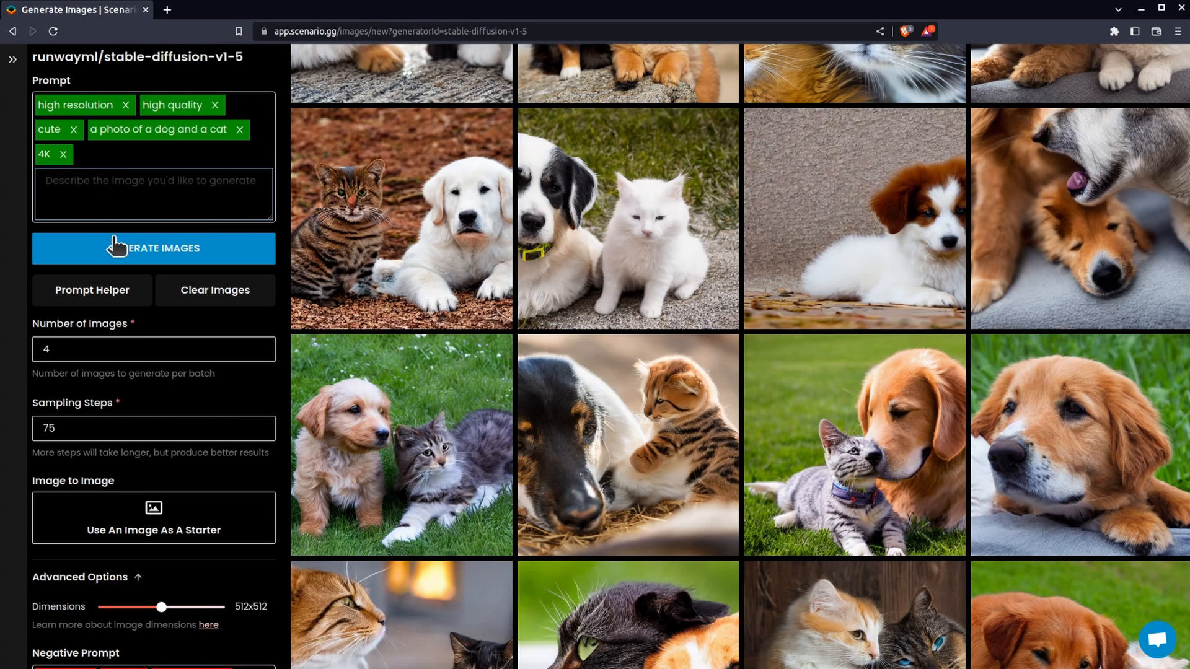
{"action": "scroll", "coordinate": [420, 246], "scroll_direction": "up", "scroll_amount": 3}
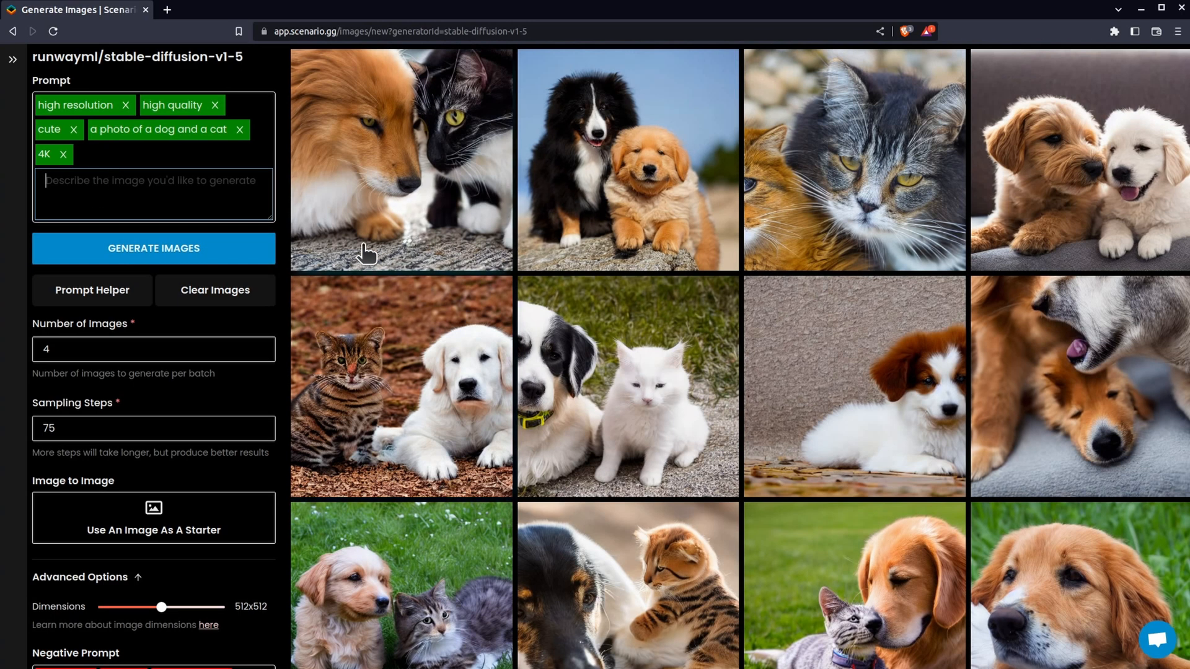
{"action": "left_click", "coordinate": [201, 259]}
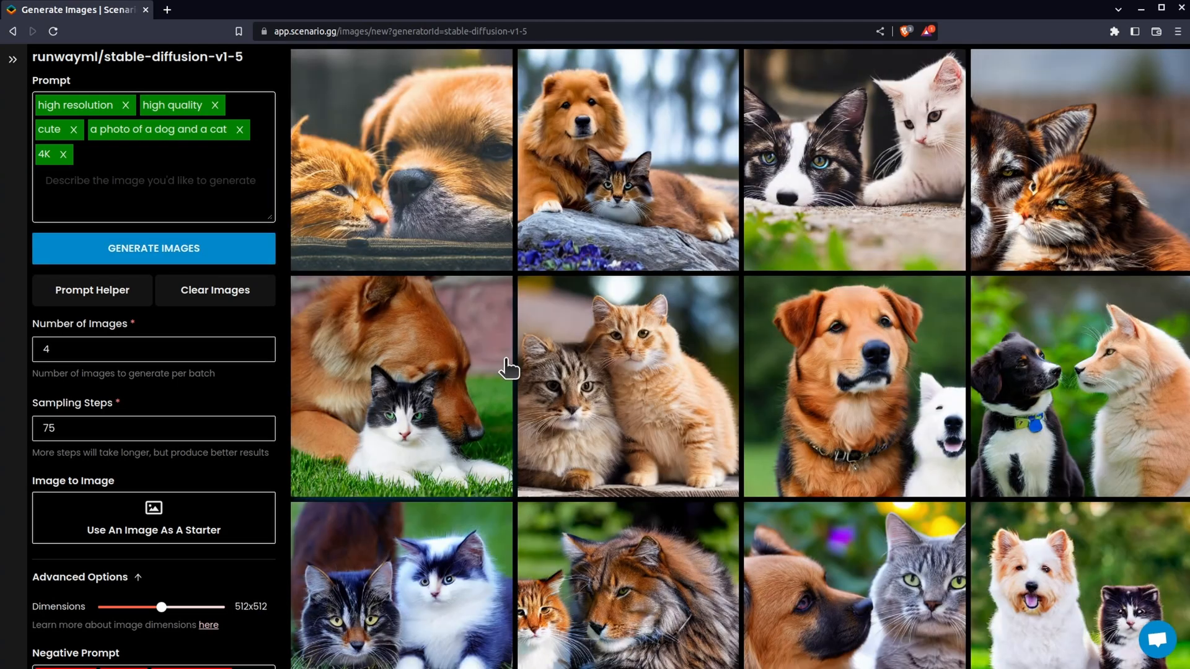
{"action": "scroll", "coordinate": [509, 368], "scroll_direction": "down", "scroll_amount": 1}
{"action": "scroll", "coordinate": [509, 368], "scroll_direction": "down", "scroll_amount": 3}
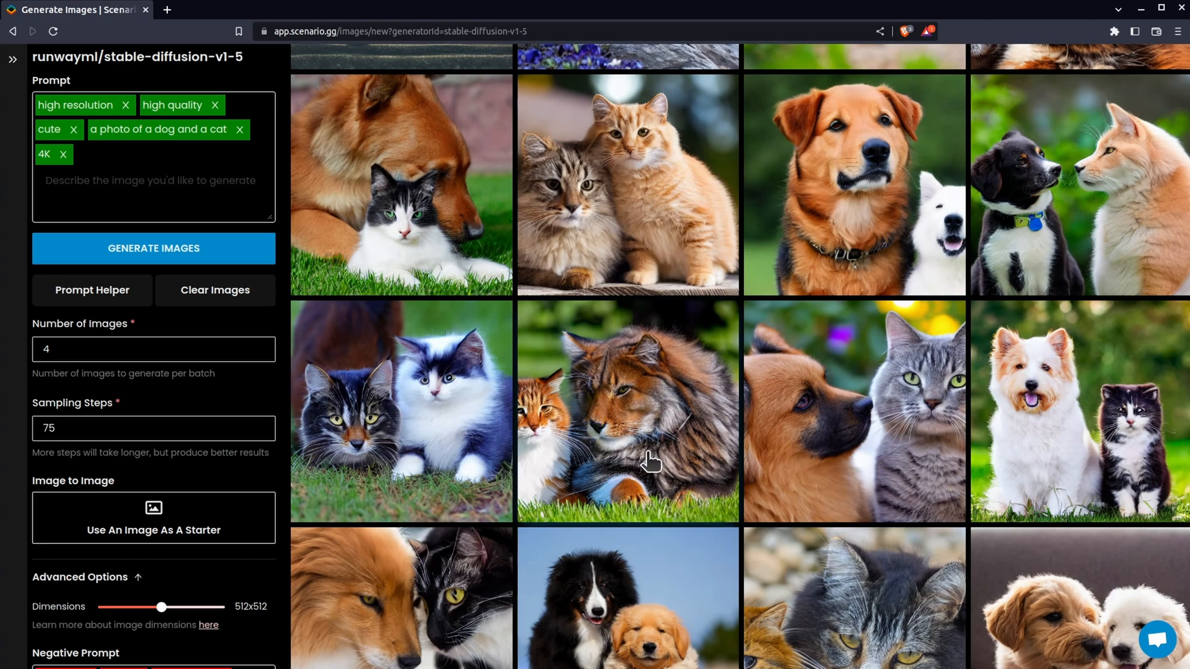
{"action": "scroll", "coordinate": [650, 462], "scroll_direction": "up", "scroll_amount": 3}
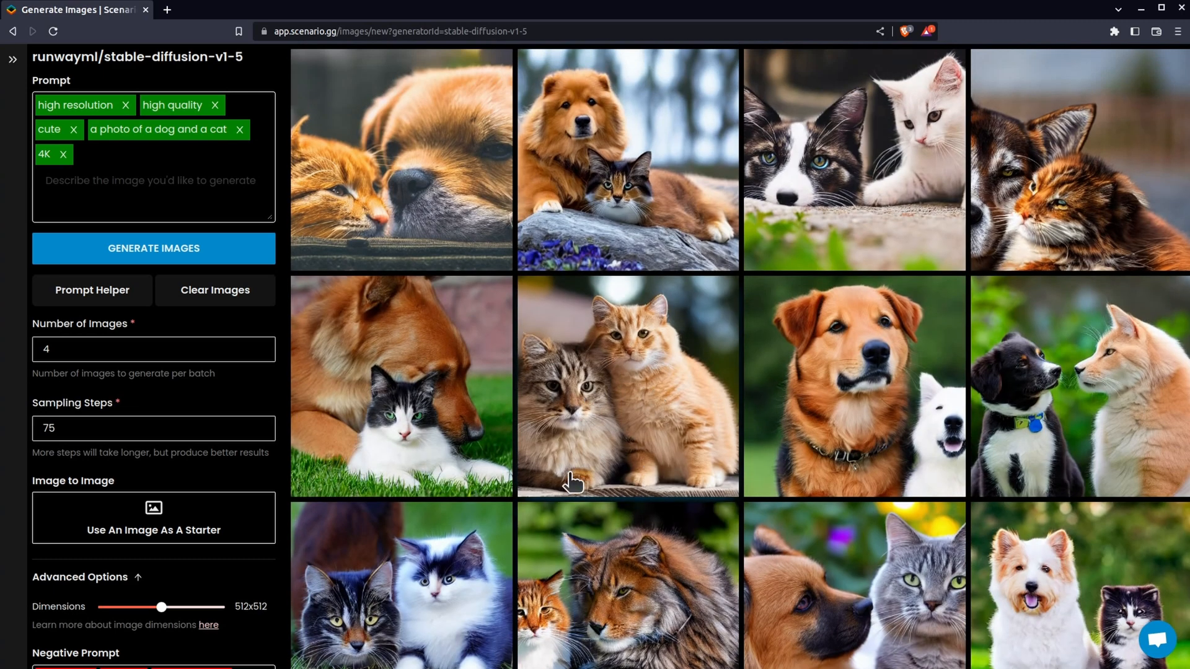
{"action": "scroll", "coordinate": [571, 483], "scroll_direction": "down", "scroll_amount": 6}
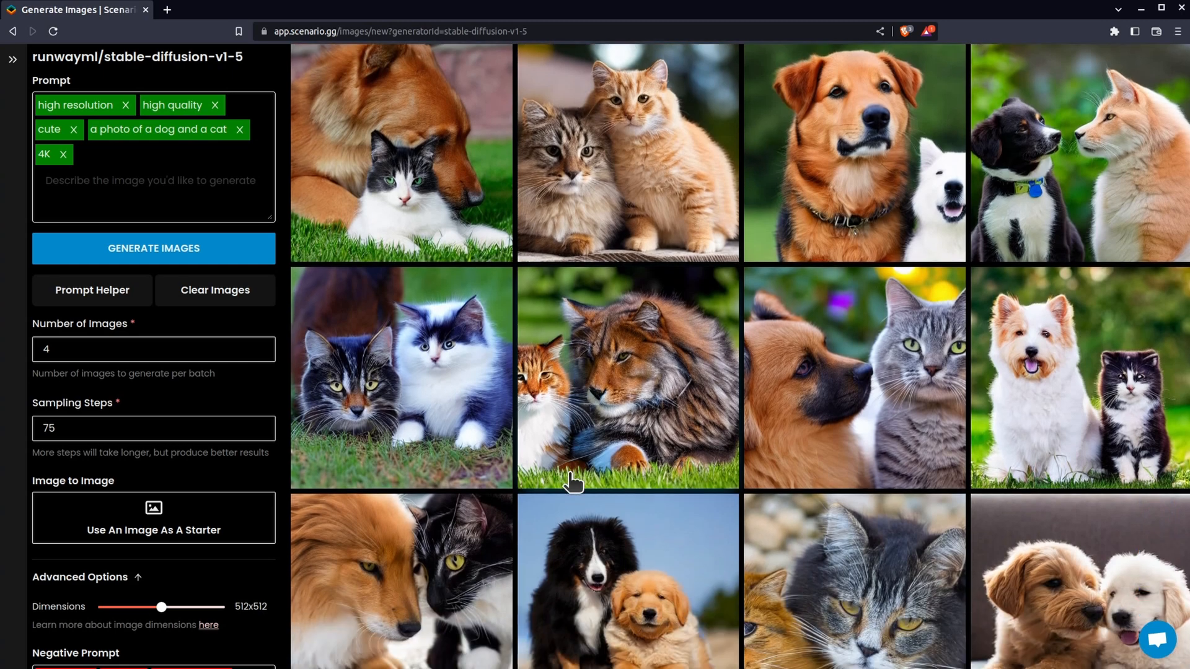
{"action": "scroll", "coordinate": [572, 482], "scroll_direction": "up", "scroll_amount": 6}
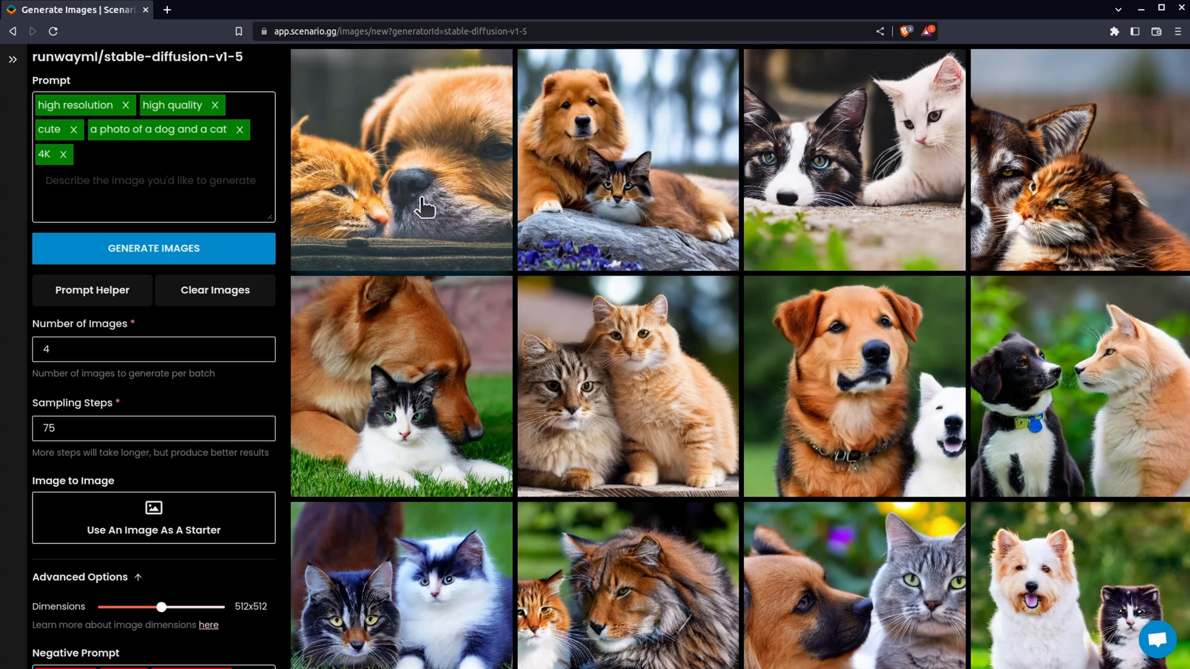
Replace the "a photo of a dog and a cat" tag with the separate tags "dog" and "cat", and generate several batches.
{"action": "left_click", "coordinate": [241, 129]}
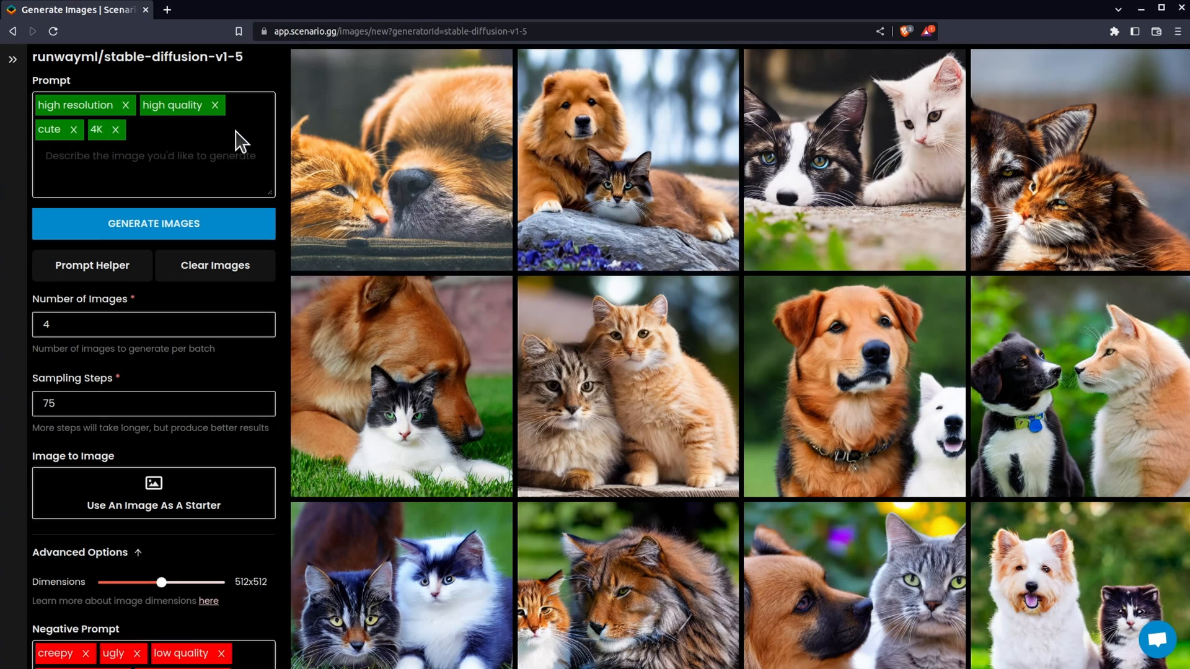
{"action": "left_click", "coordinate": [178, 160]}
{"action": "type", "text": "dog"}
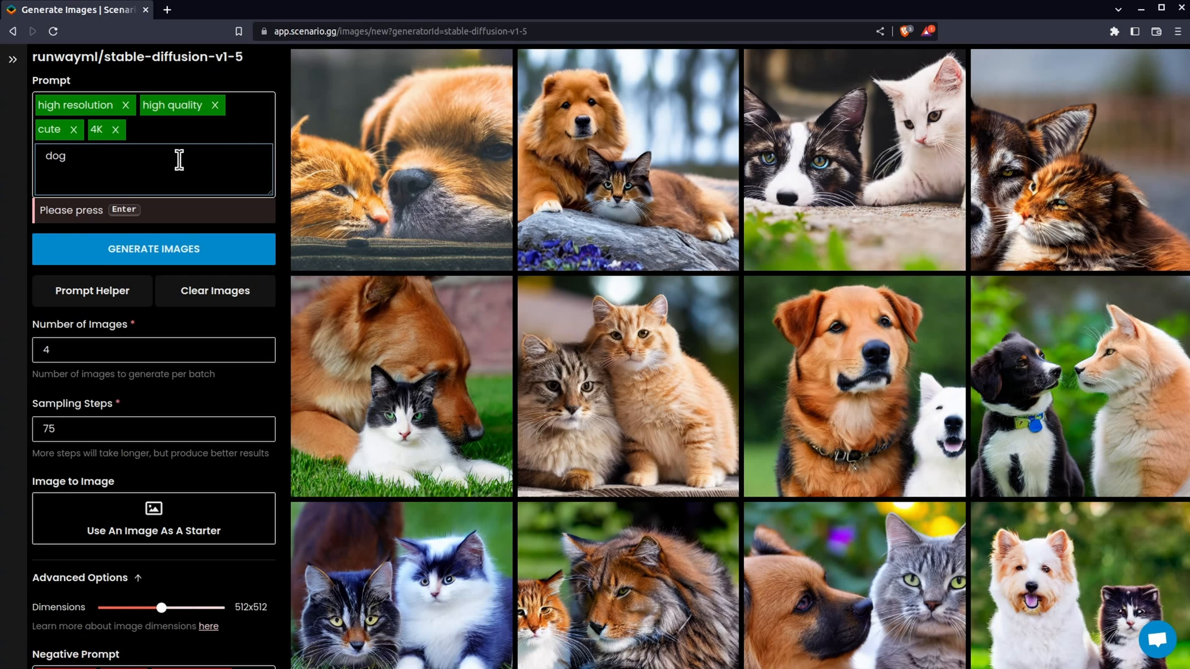
{"action": "type", "text": ", cat"}
{"action": "key", "text": "Return"}
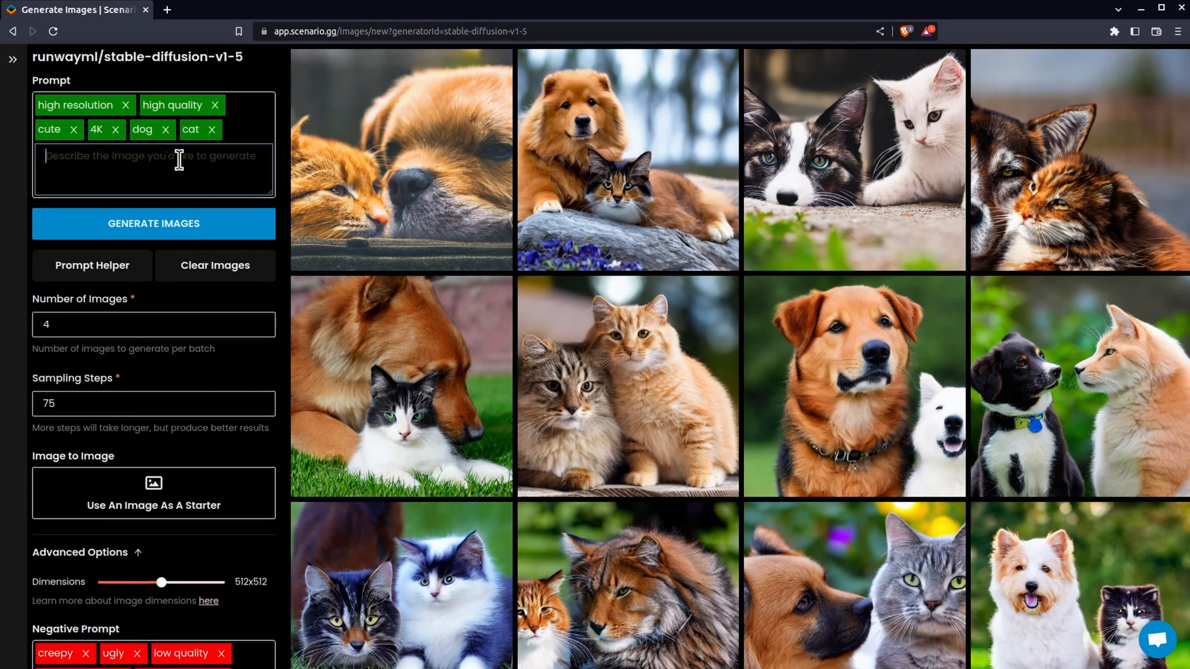
{"action": "left_click", "coordinate": [211, 234]}
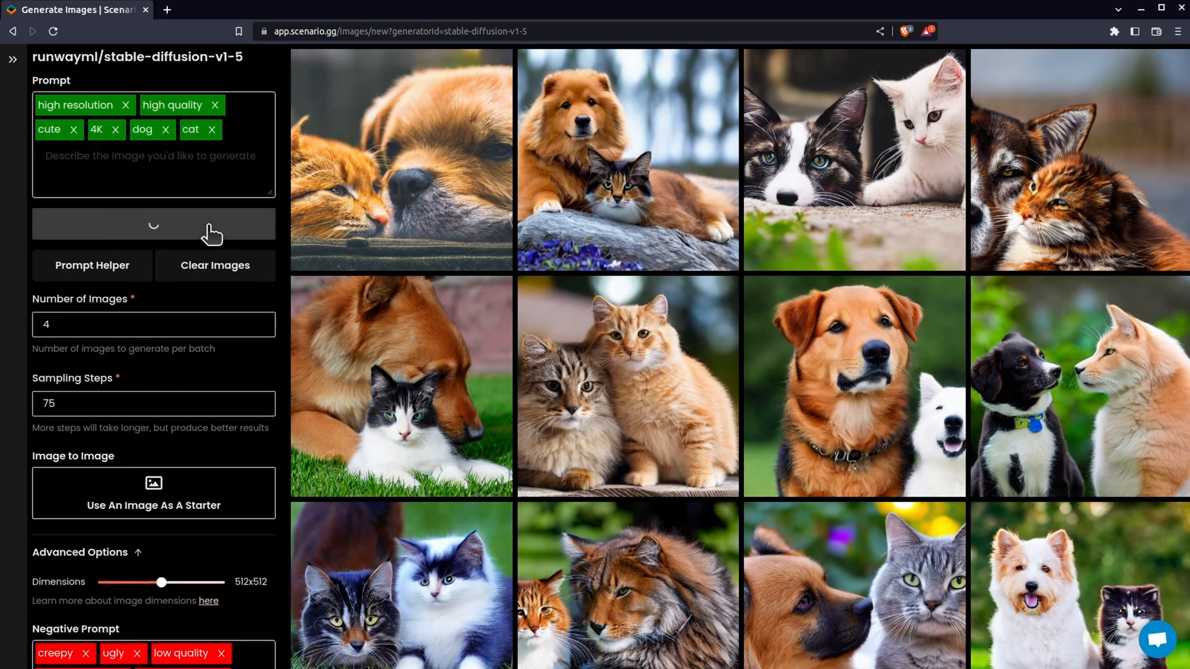
{"action": "left_click", "coordinate": [211, 233]}
{"action": "left_click", "coordinate": [211, 234]}
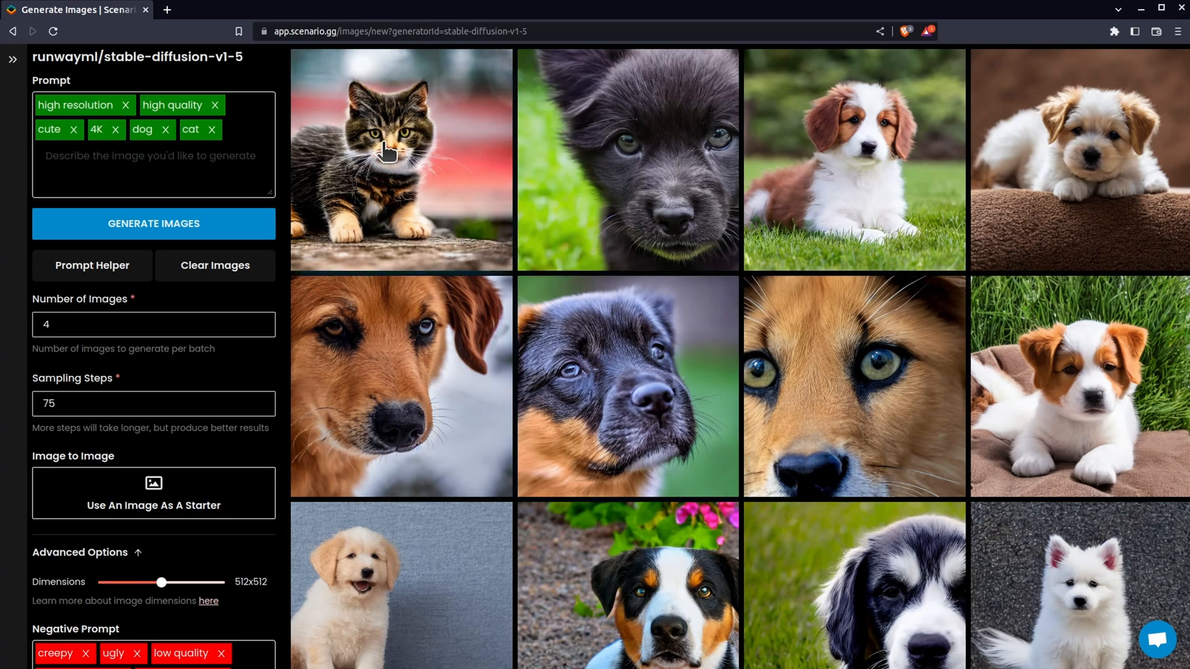
Replace the "dog" and "cat" tags with "one dog" and "one cat", and generate images.
{"action": "left_click", "coordinate": [165, 130]}
{"action": "left_click", "coordinate": [162, 130]}
{"action": "left_click", "coordinate": [122, 164]}
{"action": "type", "text": "one "}
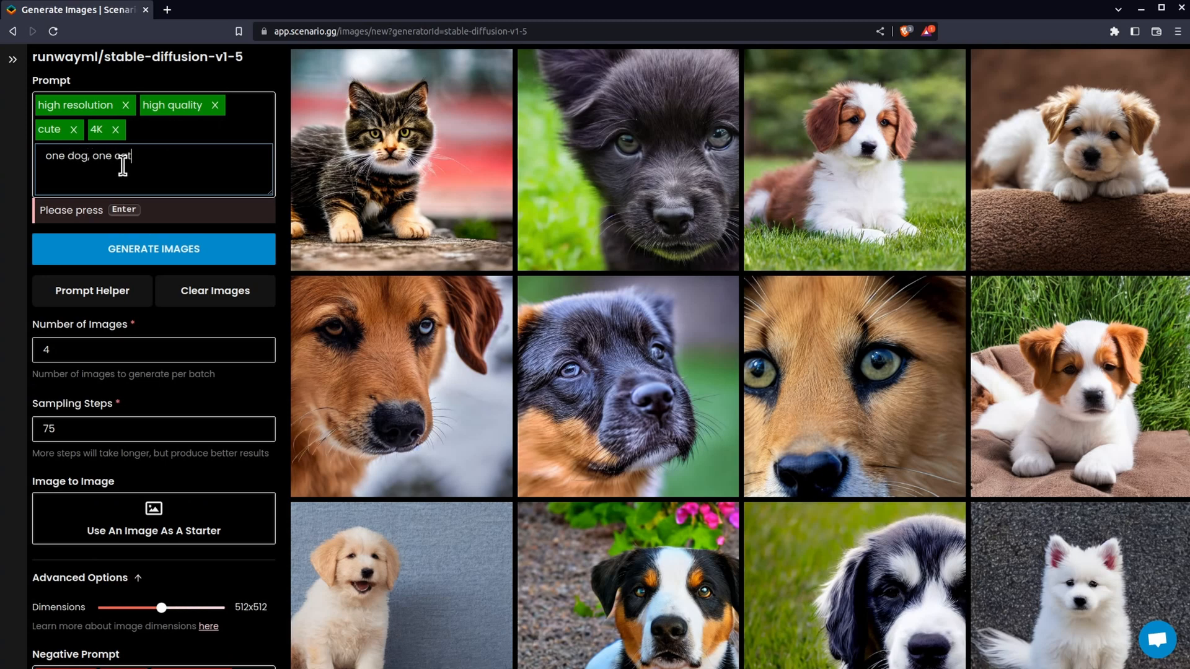
{"action": "type", "text": "dog, one cat"}
{"action": "key", "text": "Return"}
{"action": "left_click", "coordinate": [211, 236]}
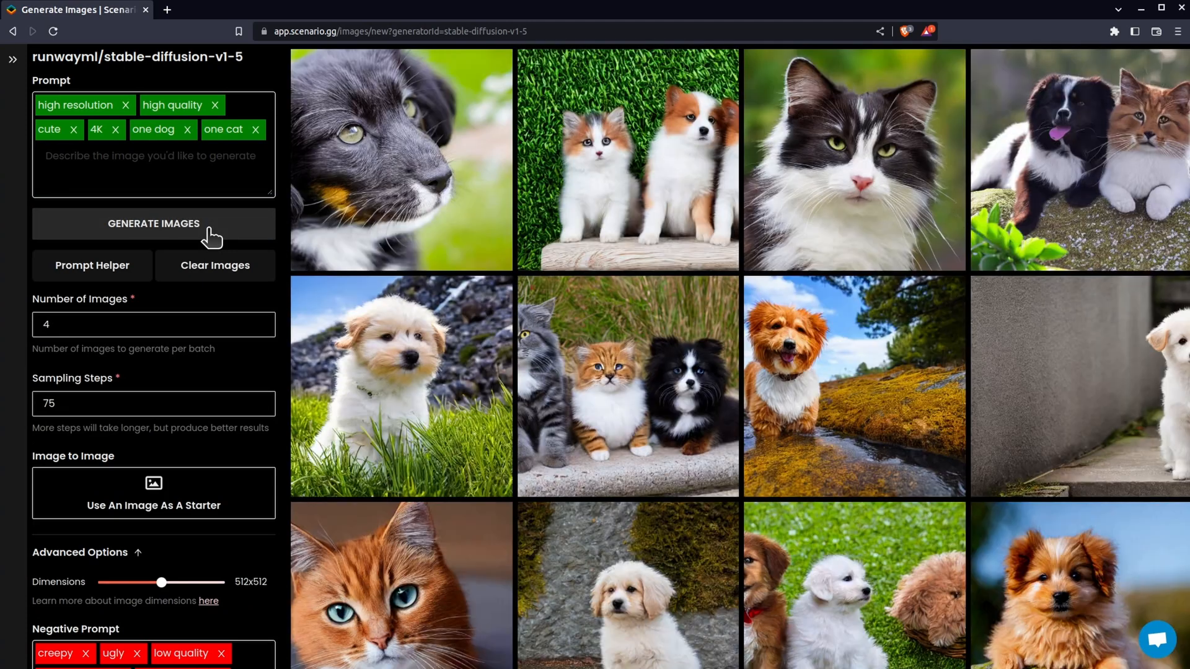
Clear the main prompt by removing the tags "high resolution", "high quality", "cute", "4K", "one dog" and "one cat".
{"action": "scroll", "coordinate": [452, 359], "scroll_direction": "down", "scroll_amount": 3}
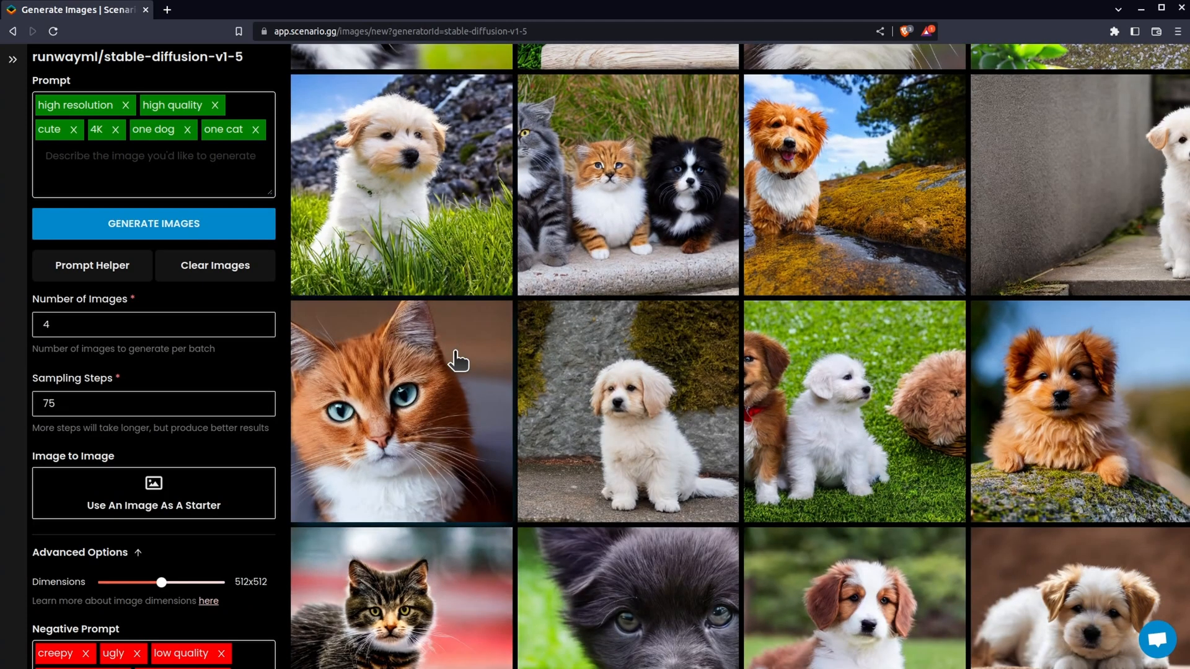
{"action": "scroll", "coordinate": [458, 359], "scroll_direction": "up", "scroll_amount": 3}
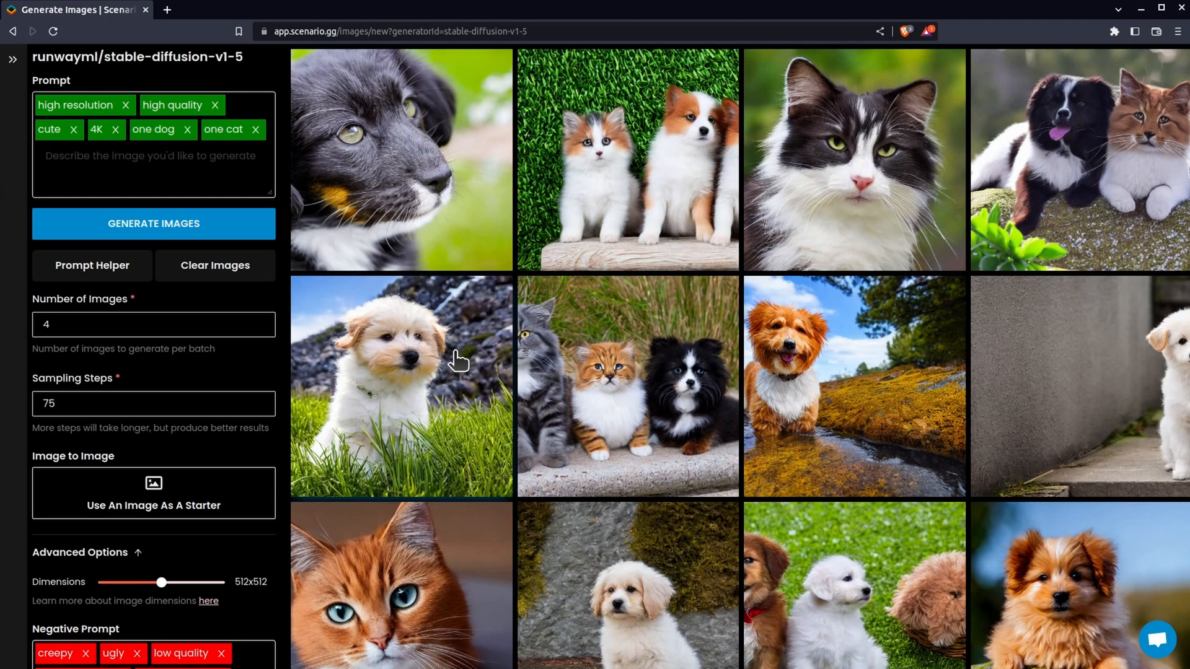
{"action": "left_click", "coordinate": [123, 104]}
{"action": "left_click", "coordinate": [112, 105]}
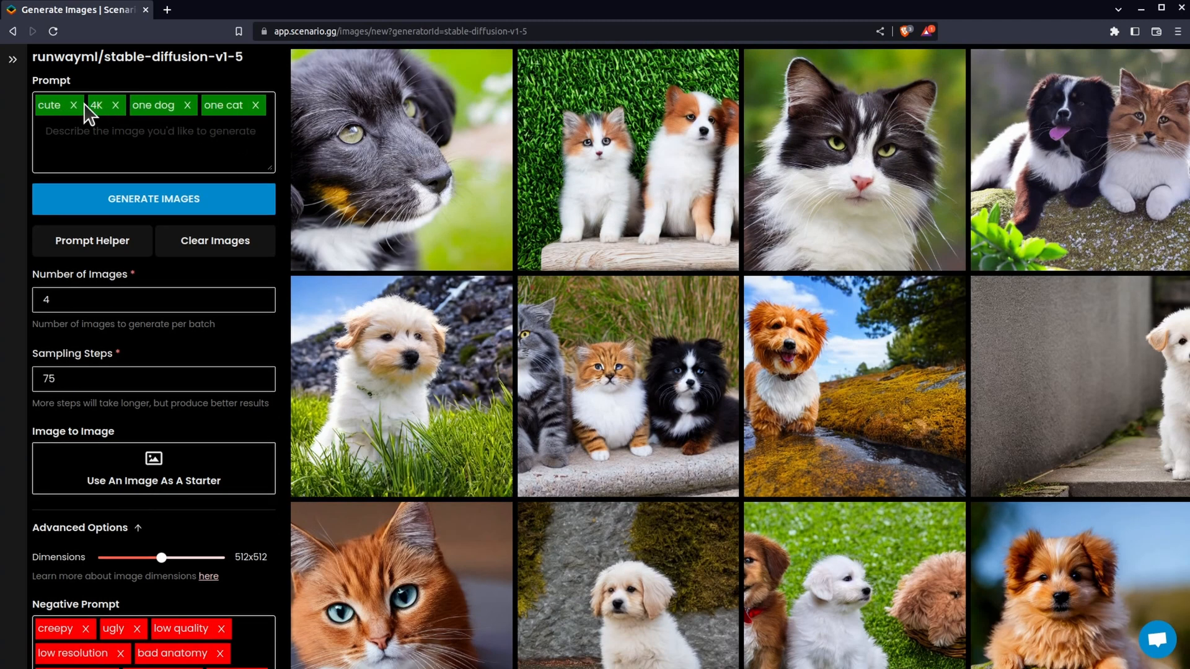
{"action": "left_click", "coordinate": [74, 105]}
{"action": "left_click", "coordinate": [63, 105]}
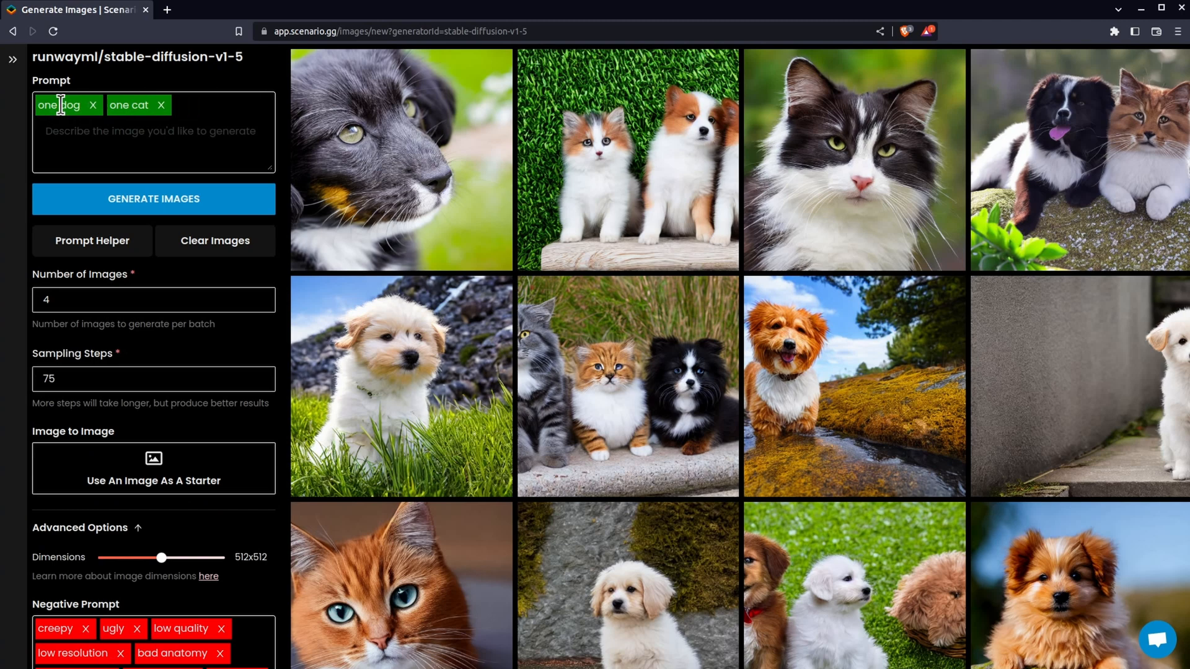
{"action": "left_click", "coordinate": [91, 107]}
{"action": "left_click", "coordinate": [88, 108]}
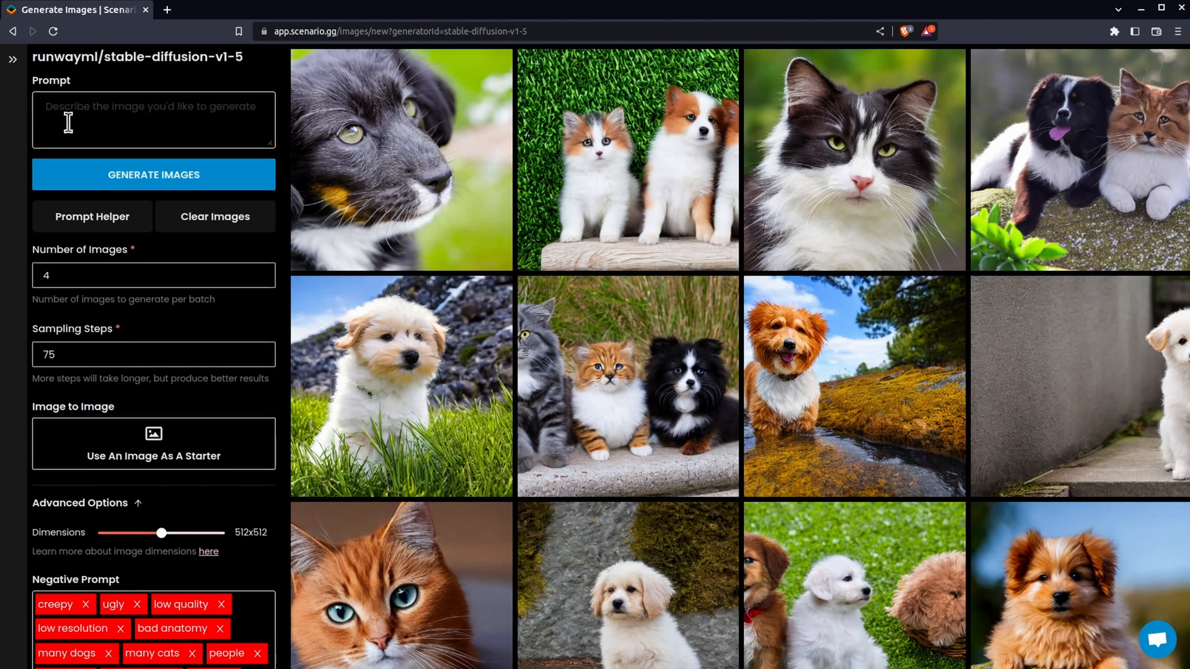
Add the sentence "A photo of one cat and one dog." as the main prompt's only tag.
{"action": "left_click", "coordinate": [68, 123]}
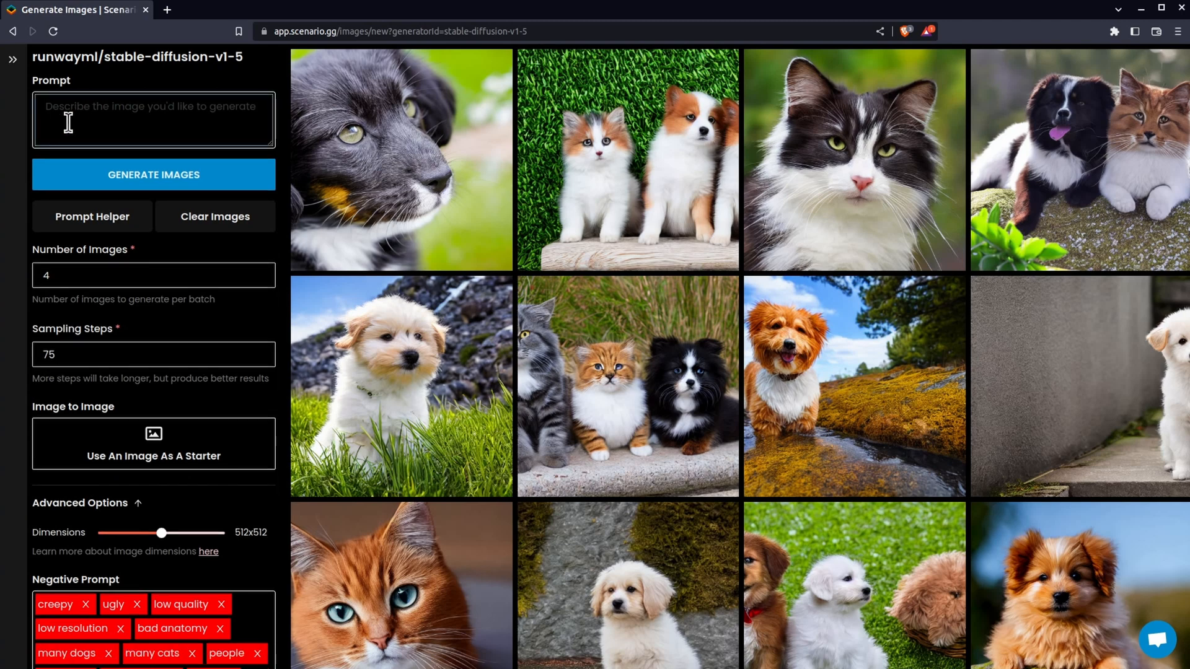
{"action": "type", "text": "A photo of a"}
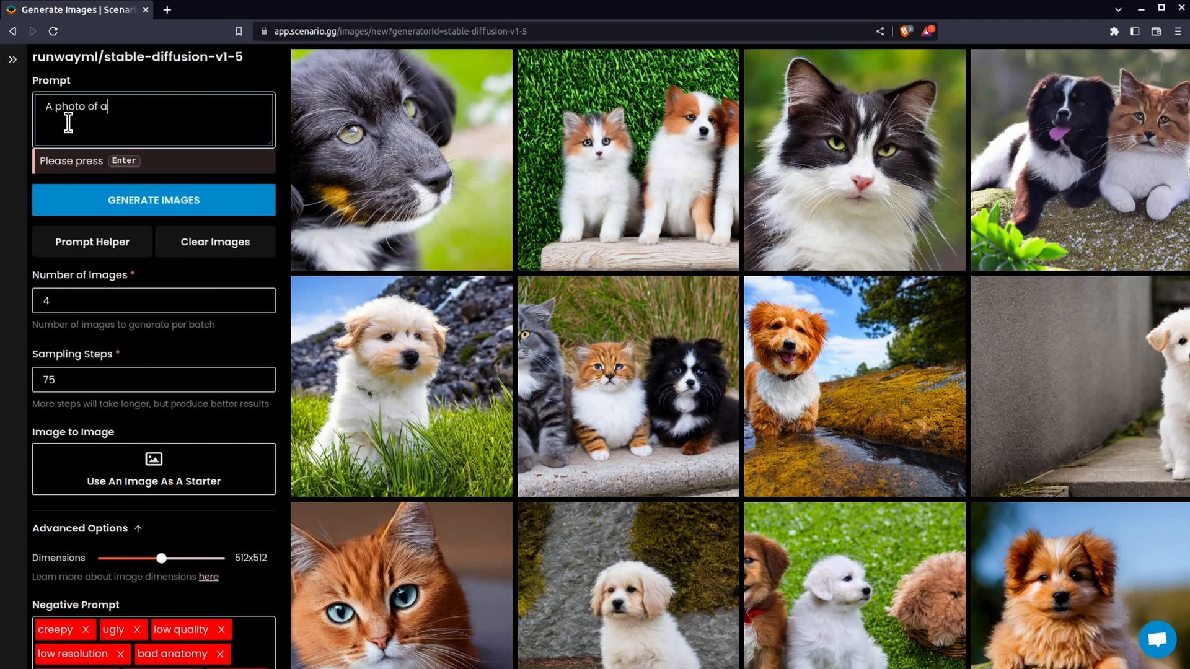
{"action": "type", "text": " cat and a dog."}
{"action": "double_click", "coordinate": [106, 115]}
{"action": "type", "text": "one"}
{"action": "double_click", "coordinate": [169, 105]}
{"action": "type", "text": "one"}
{"action": "key", "text": "Return"}
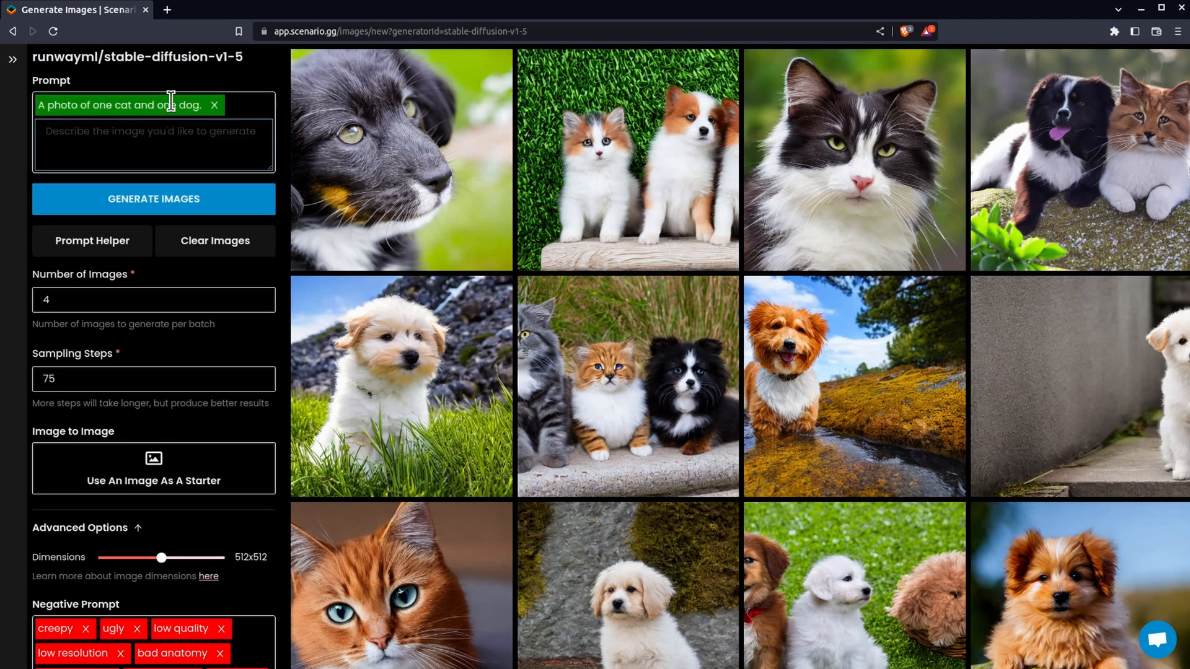
Generate three batches of images from the one-sentence prompt and look through them.
{"action": "left_click", "coordinate": [195, 211]}
{"action": "left_click", "coordinate": [194, 211]}
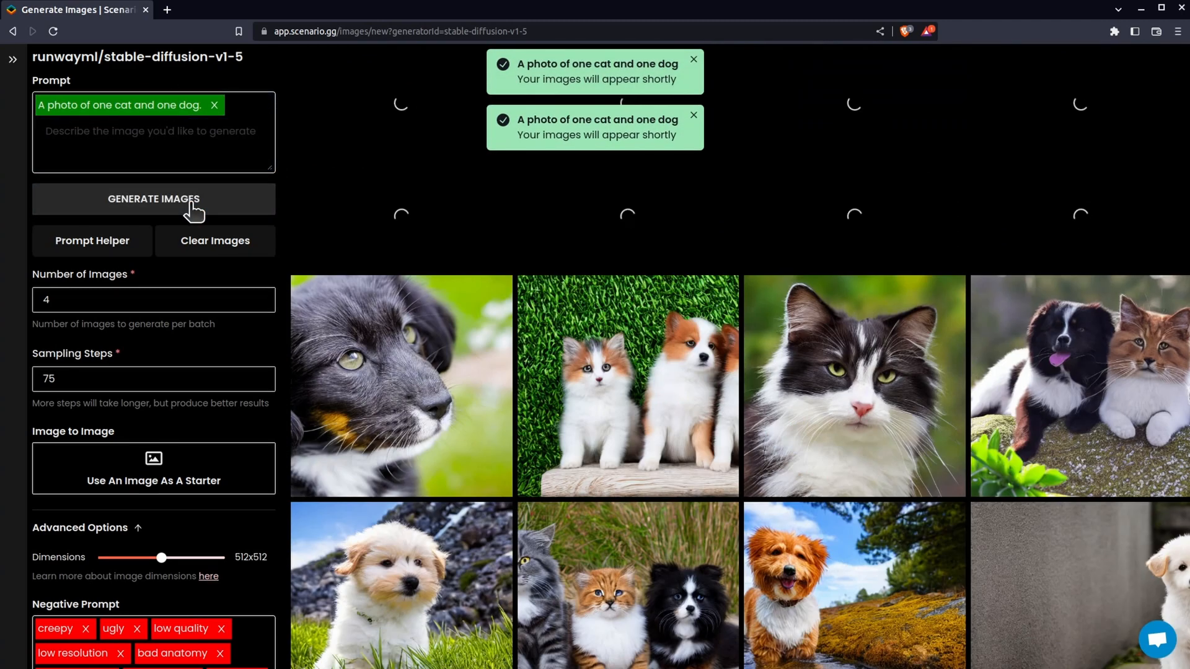
{"action": "left_click", "coordinate": [194, 210]}
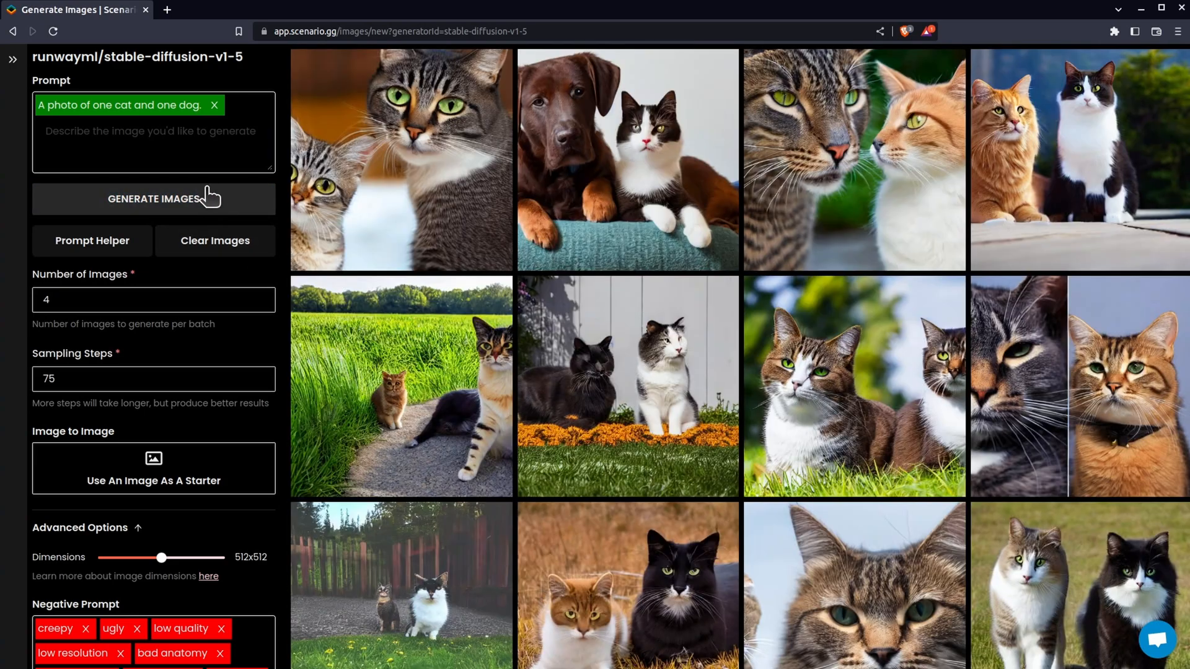
{"action": "scroll", "coordinate": [439, 306], "scroll_direction": "down", "scroll_amount": 3}
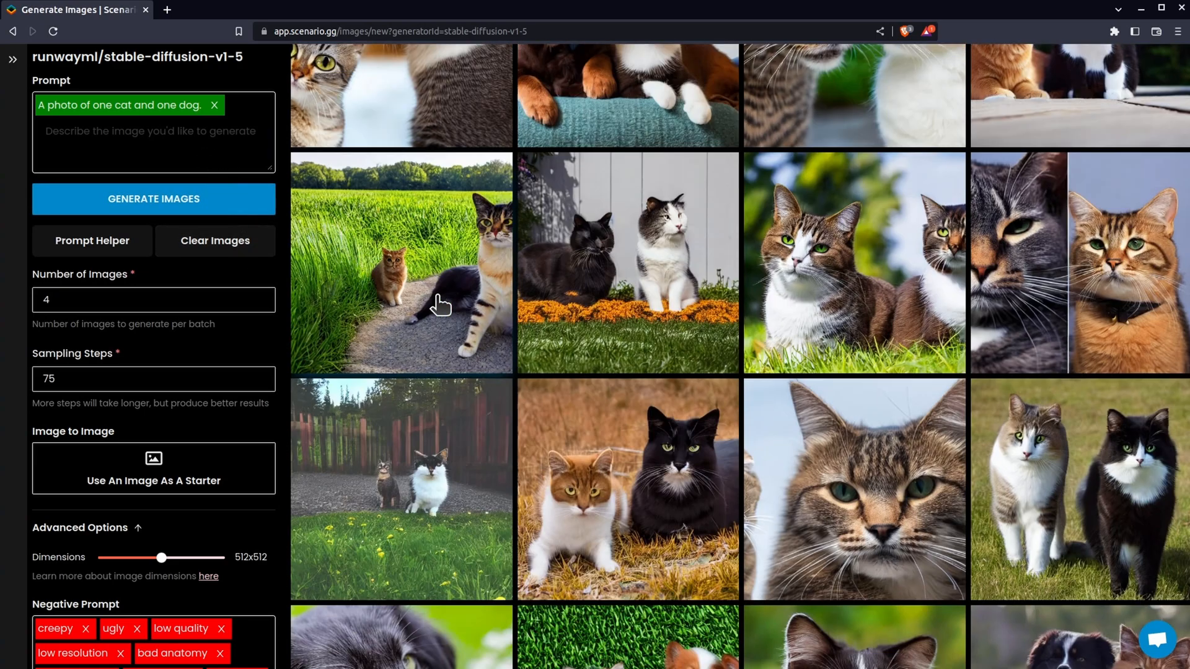
{"action": "scroll", "coordinate": [438, 305], "scroll_direction": "up", "scroll_amount": 3}
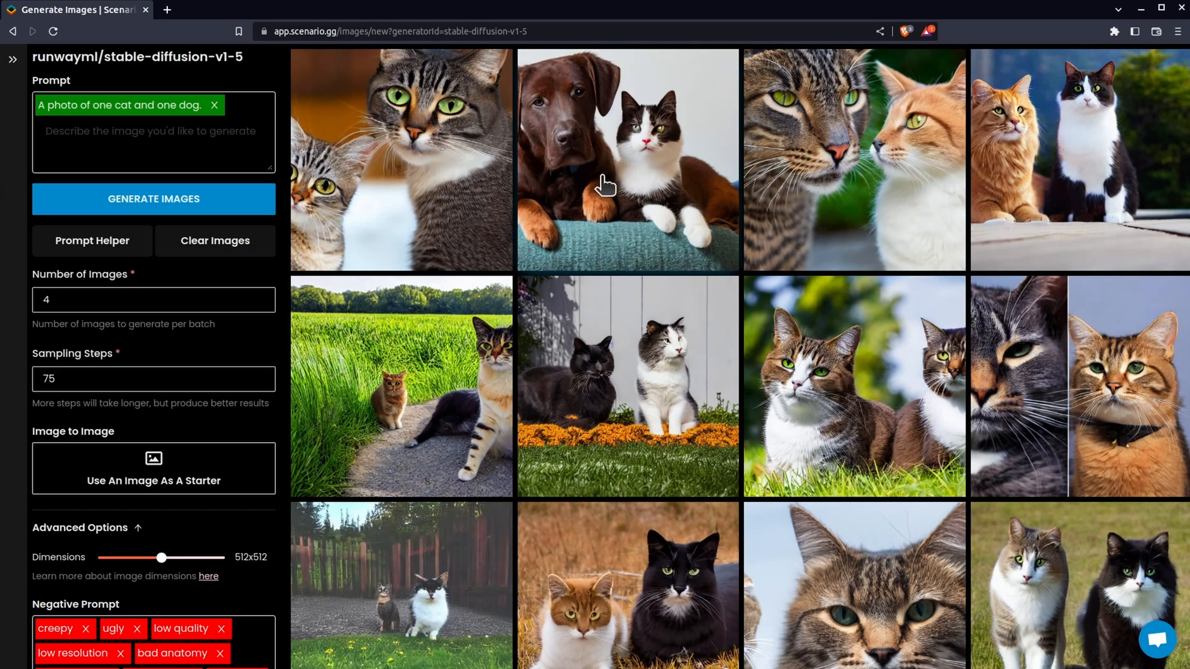
Remove the tags "many dogs" and "many cats" from the negative prompt, and generate several more batches.
{"action": "scroll", "coordinate": [250, 520], "scroll_direction": "down", "scroll_amount": 4}
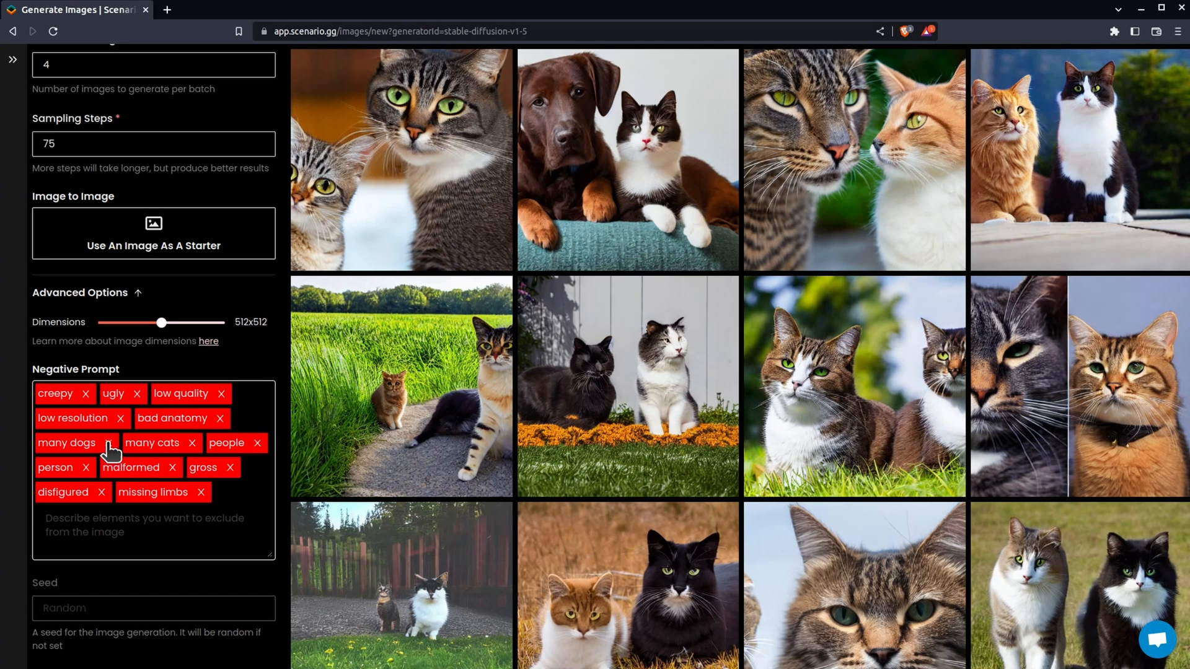
{"action": "left_click", "coordinate": [108, 444]}
{"action": "left_click", "coordinate": [104, 444]}
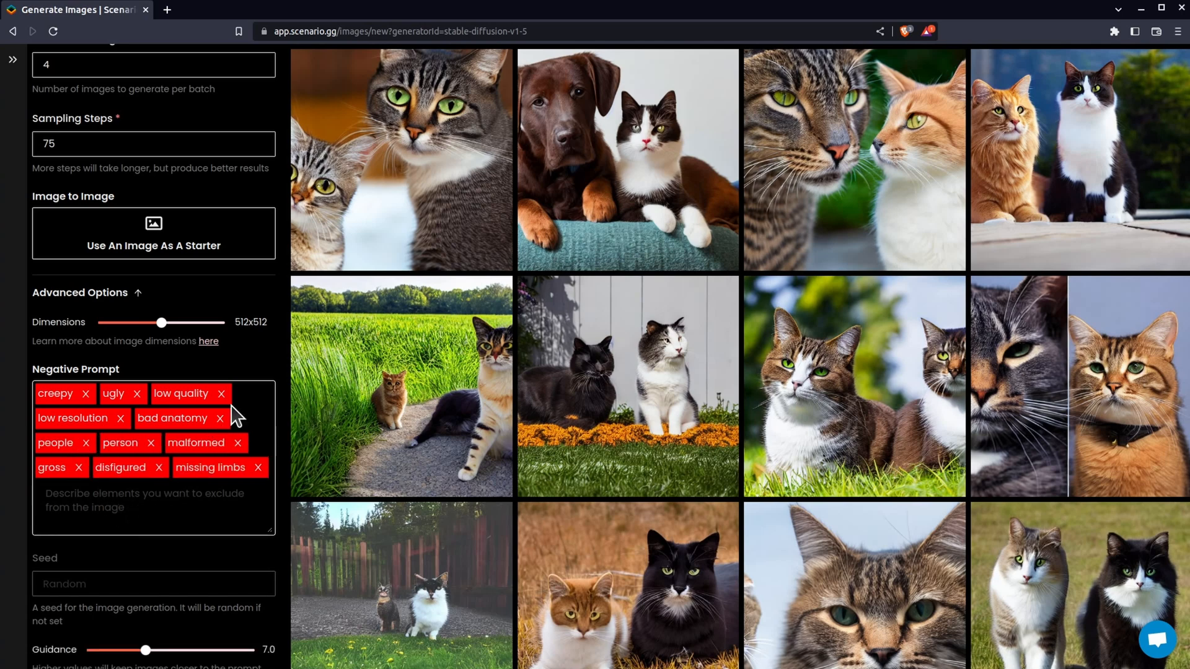
{"action": "scroll", "coordinate": [235, 415], "scroll_direction": "up", "scroll_amount": 3}
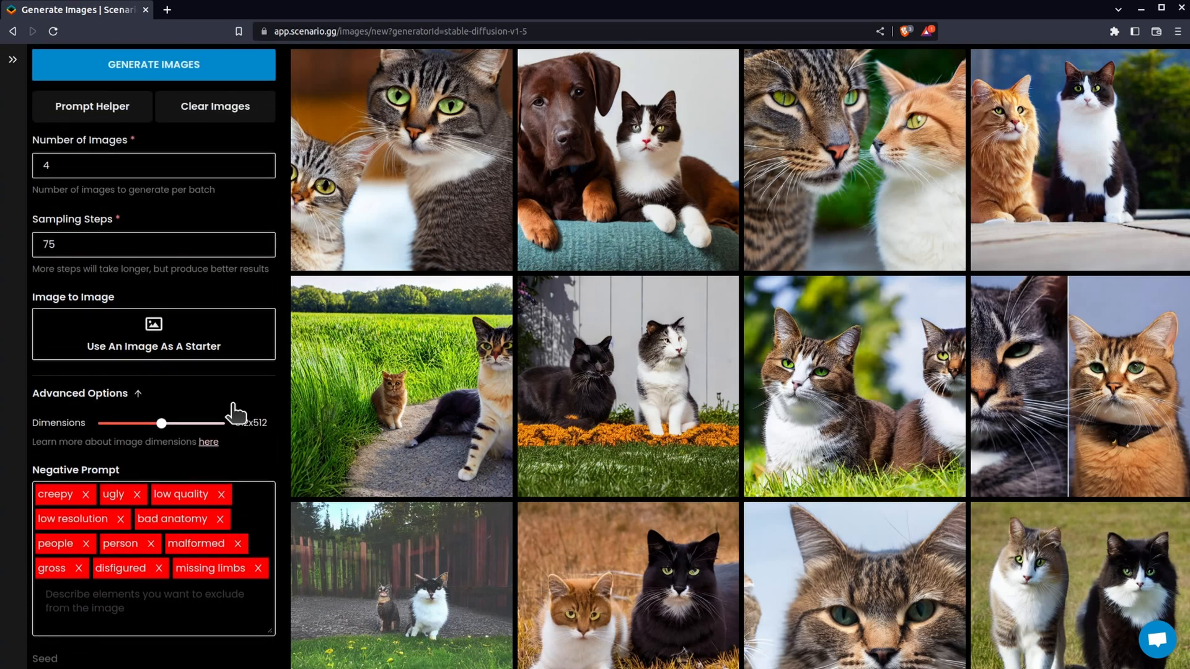
{"action": "scroll", "coordinate": [249, 303], "scroll_direction": "up", "scroll_amount": 2}
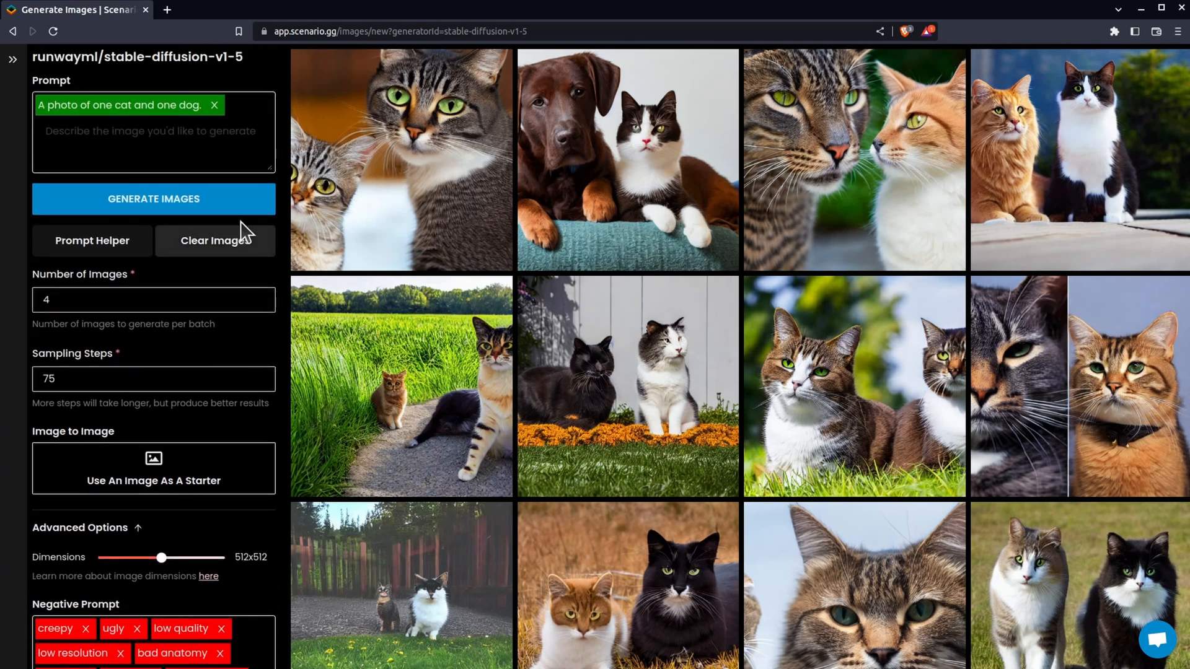
{"action": "left_click", "coordinate": [245, 203]}
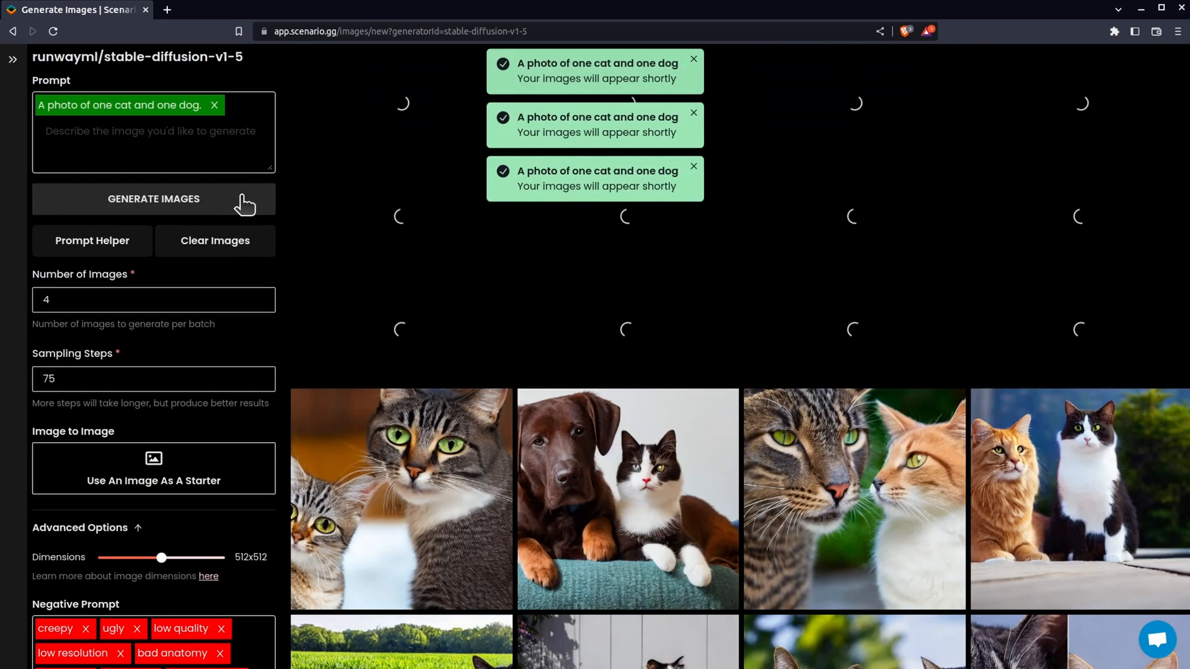
Compare the newly generated cat and dog images with the batches made before the negative prompt was shortened.
{"action": "scroll", "coordinate": [434, 391], "scroll_direction": "down", "scroll_amount": 3}
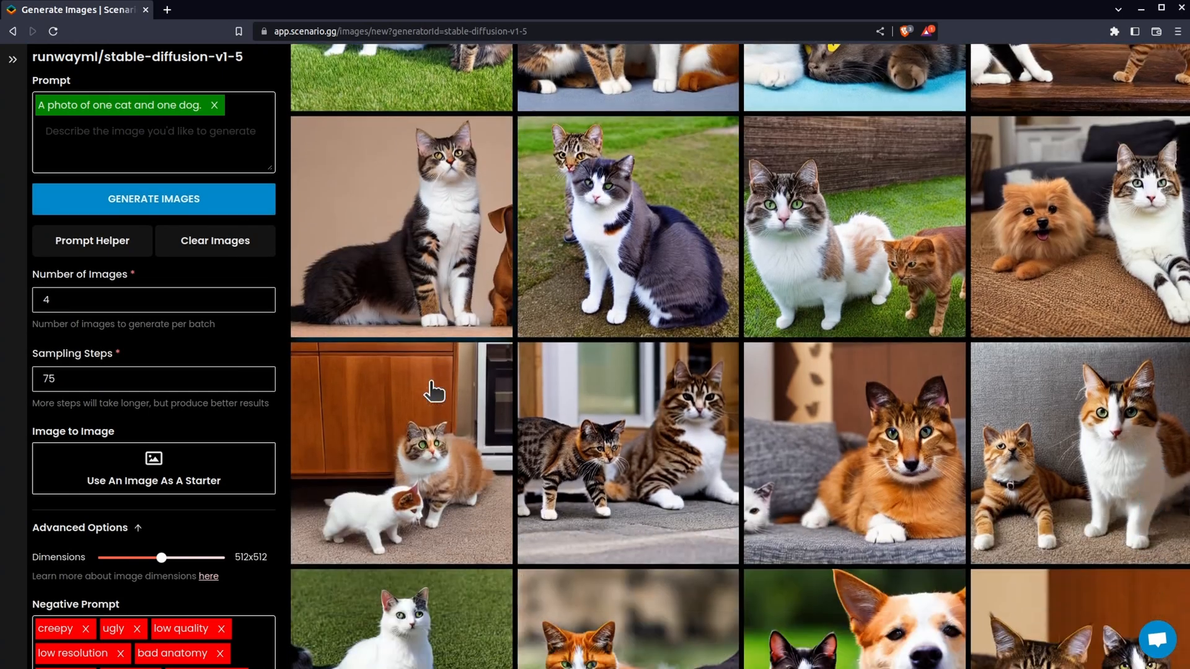
{"action": "scroll", "coordinate": [434, 390], "scroll_direction": "up", "scroll_amount": 3}
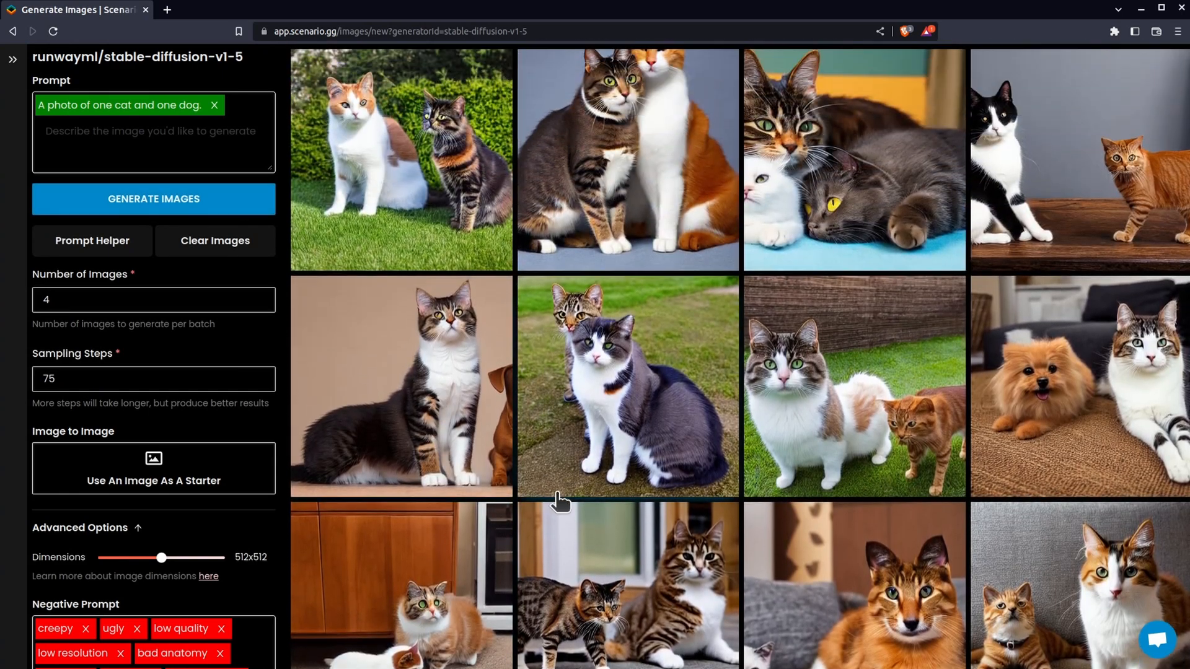
{"action": "scroll", "coordinate": [560, 503], "scroll_direction": "down", "scroll_amount": 1}
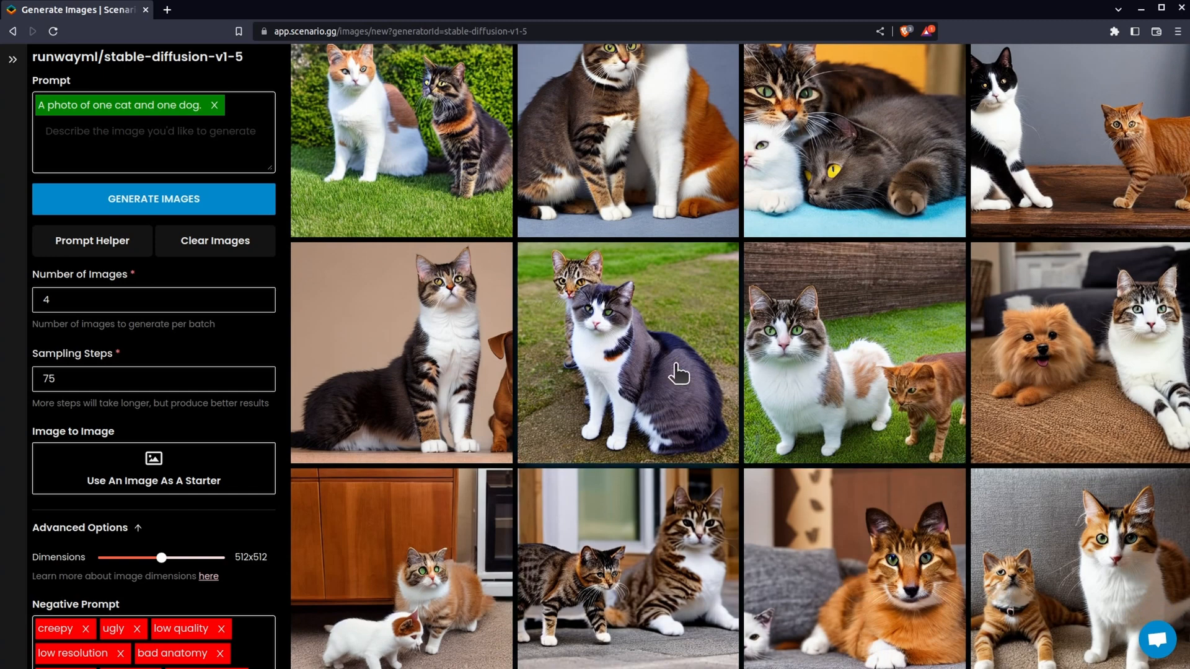
{"action": "scroll", "coordinate": [798, 366], "scroll_direction": "up", "scroll_amount": 1}
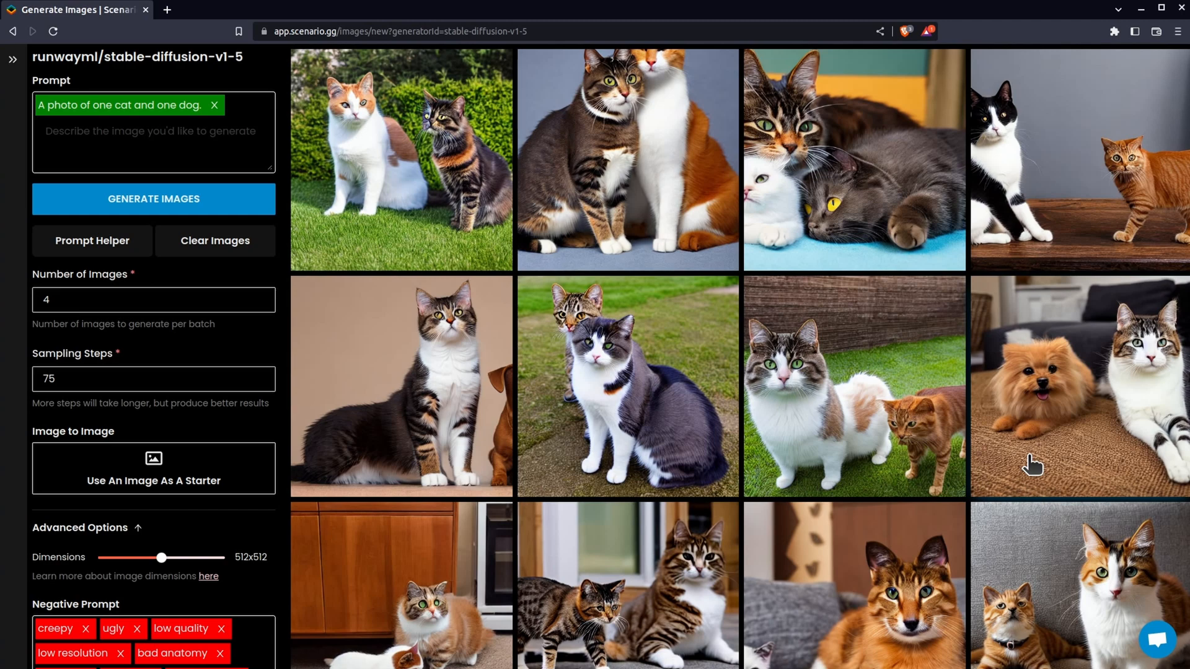
{"action": "scroll", "coordinate": [826, 420], "scroll_direction": "down", "scroll_amount": 4}
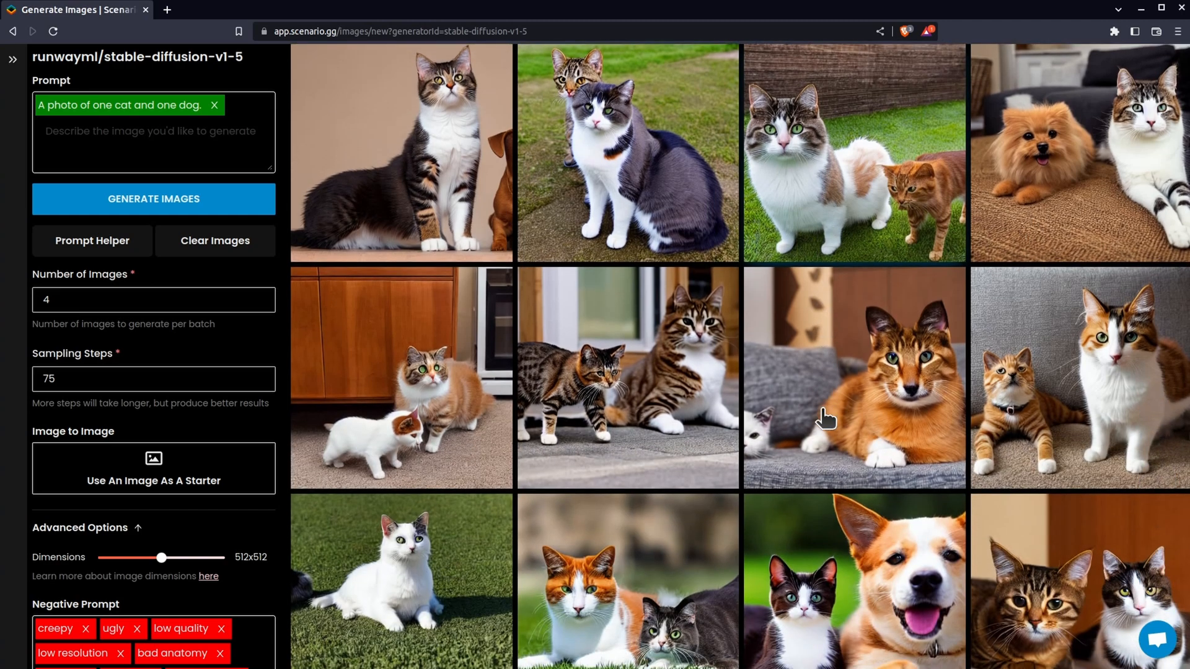
{"action": "scroll", "coordinate": [832, 339], "scroll_direction": "down", "scroll_amount": 7}
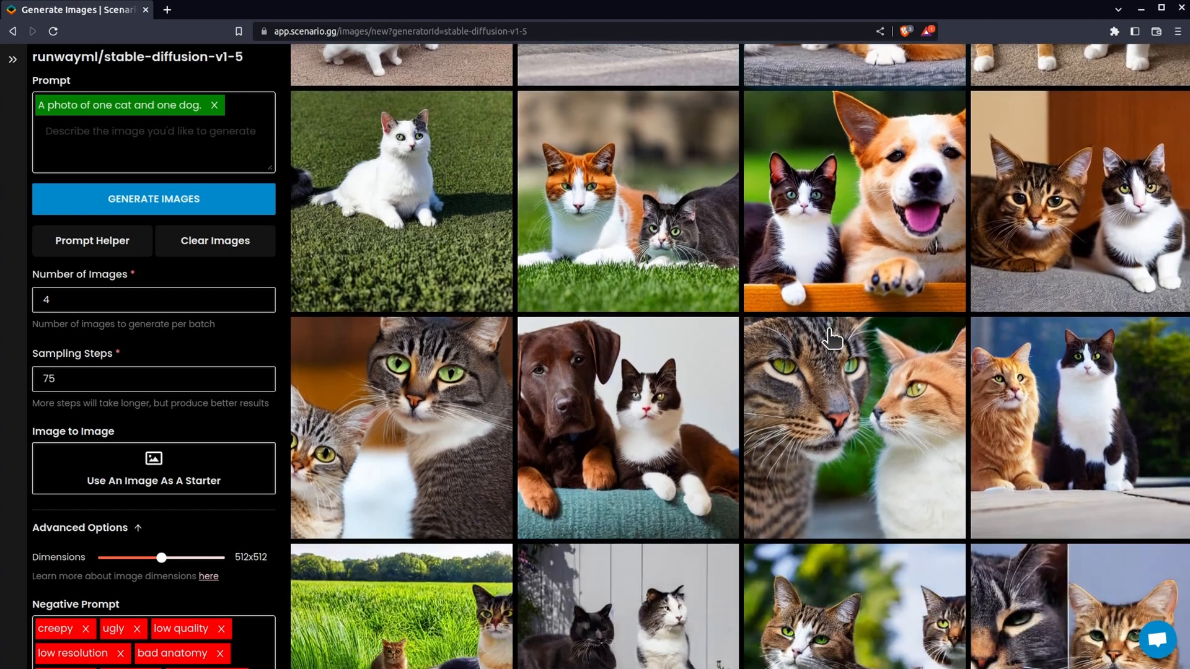
{"action": "scroll", "coordinate": [831, 338], "scroll_direction": "up", "scroll_amount": 5}
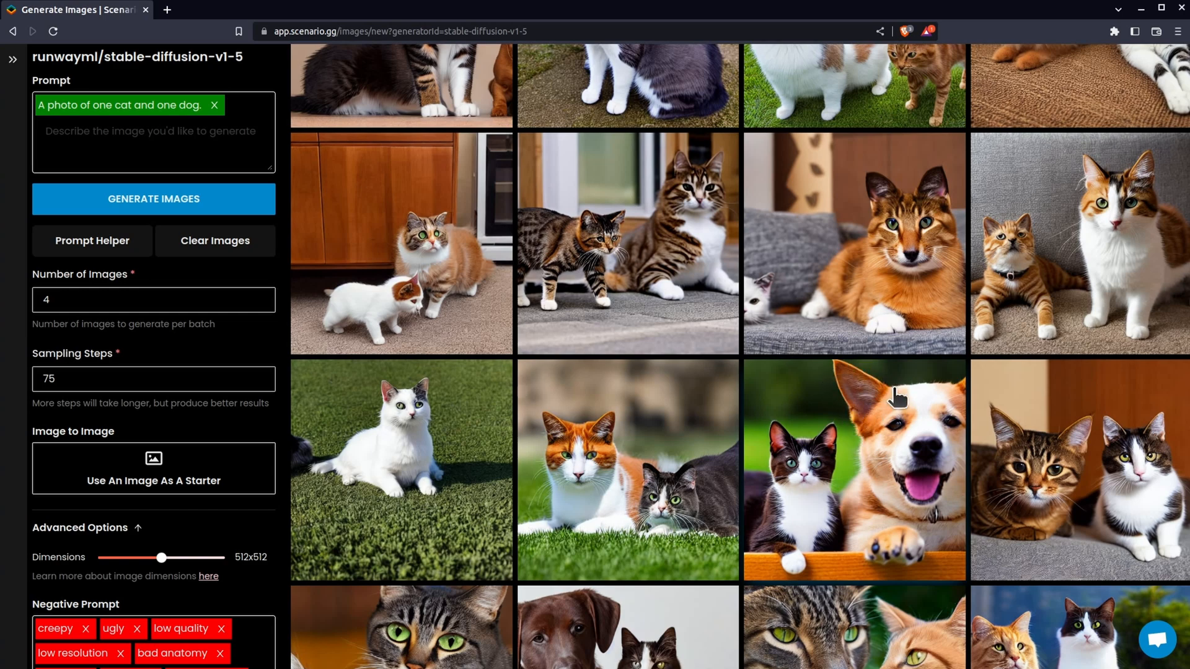
{"action": "scroll", "coordinate": [843, 459], "scroll_direction": "up", "scroll_amount": 5}
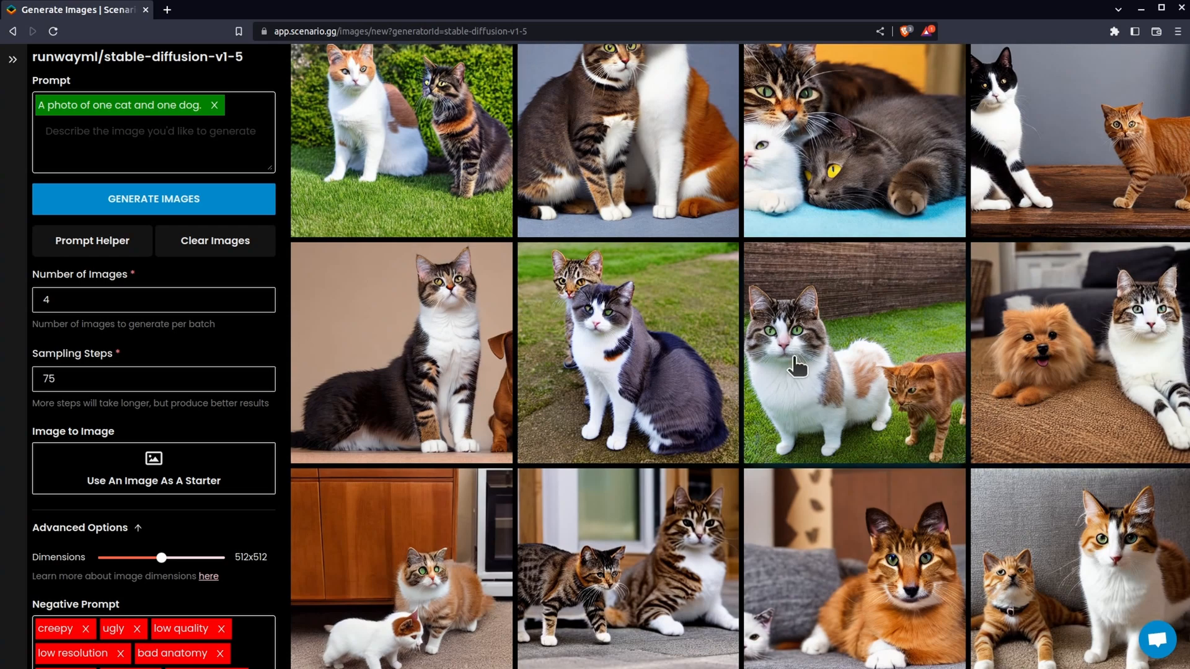
{"action": "scroll", "coordinate": [797, 366], "scroll_direction": "down", "scroll_amount": 9}
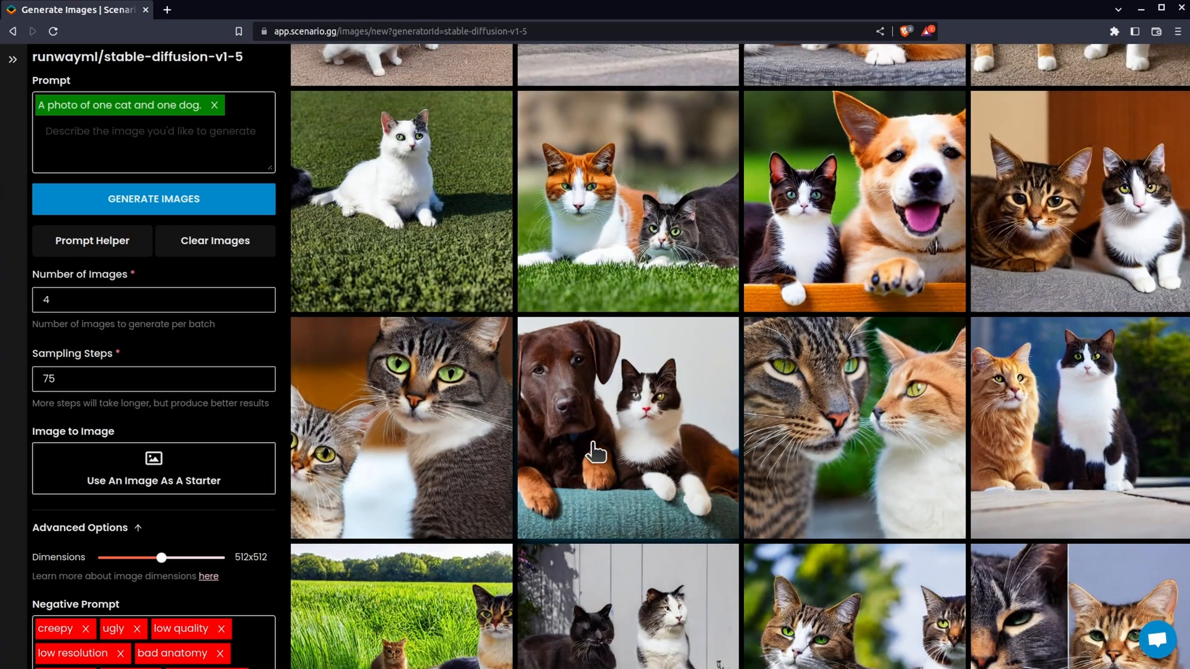
{"action": "scroll", "coordinate": [595, 453], "scroll_direction": "up", "scroll_amount": 3}
{"action": "scroll", "coordinate": [596, 452], "scroll_direction": "down", "scroll_amount": 1}
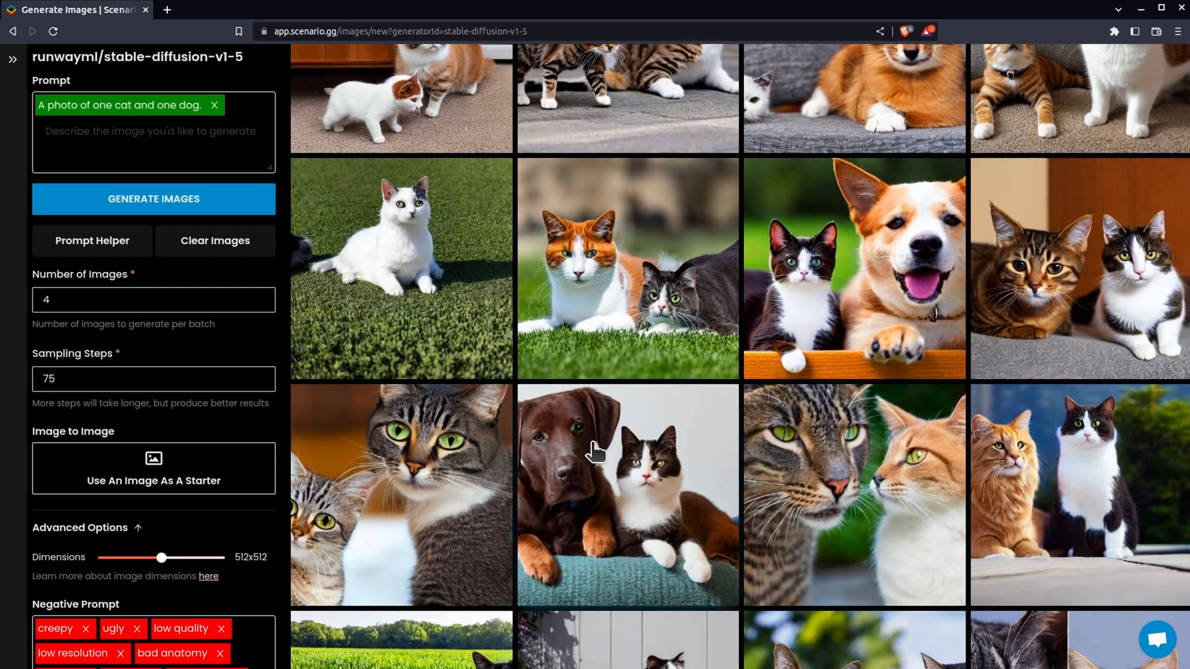
{"action": "scroll", "coordinate": [595, 452], "scroll_direction": "up", "scroll_amount": 10}
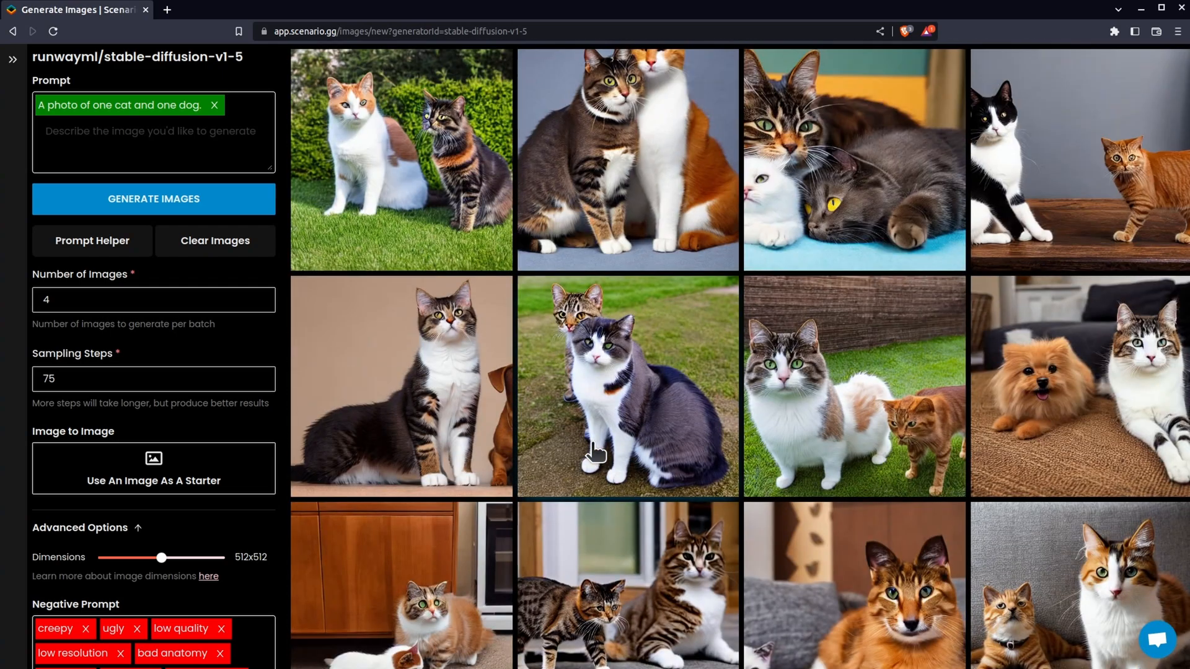